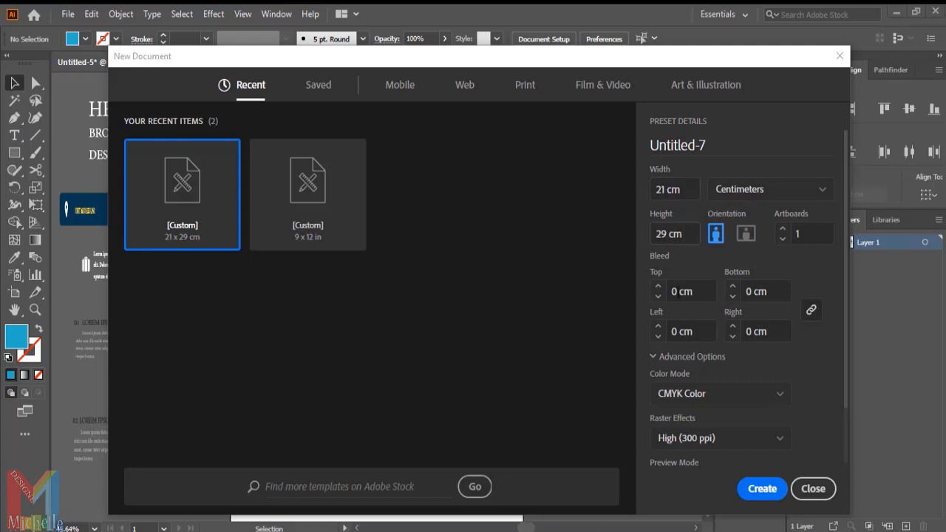
{"action": "left_click", "coordinate": [700, 404]}
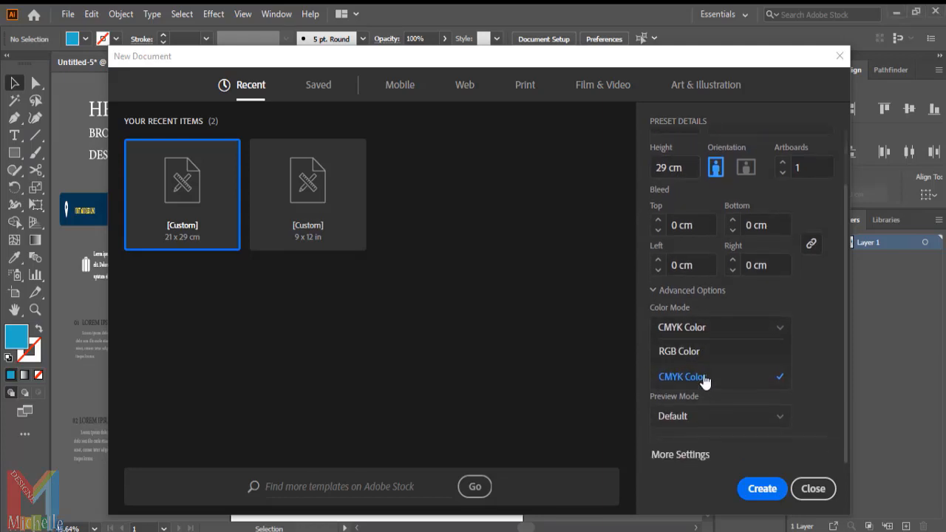
{"action": "left_click", "coordinate": [703, 379]}
{"action": "left_click", "coordinate": [754, 491]}
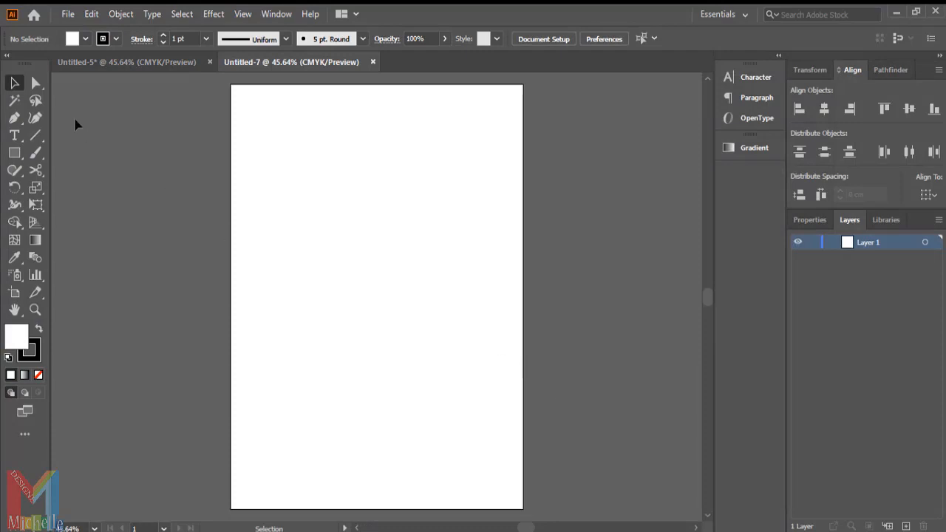
{"action": "key", "text": "ctrl+w"}
Draw a rectangle covering the lower half of the artboard and fill it with the navy colour sampled from the darkest swatch.
{"action": "key", "text": "m"}
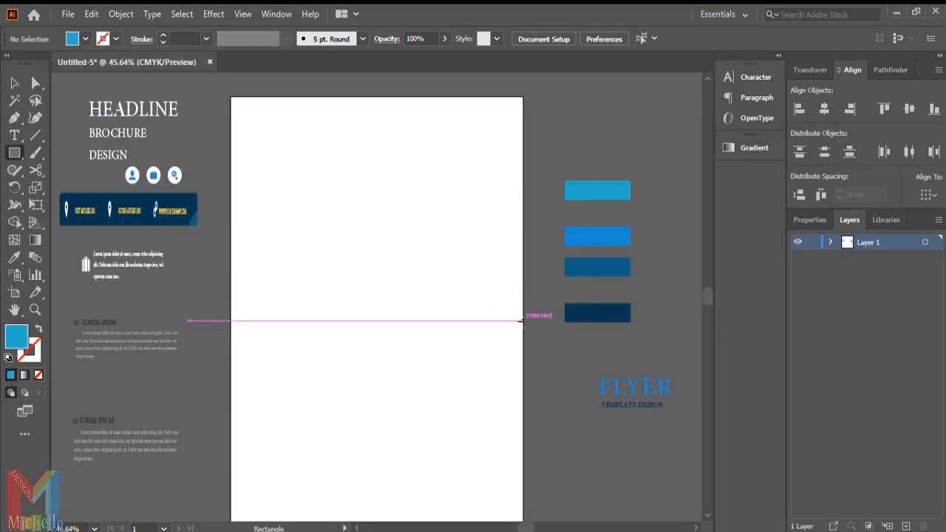
{"action": "left_click_drag", "start_coordinate": [523, 318], "coordinate": [230, 521]}
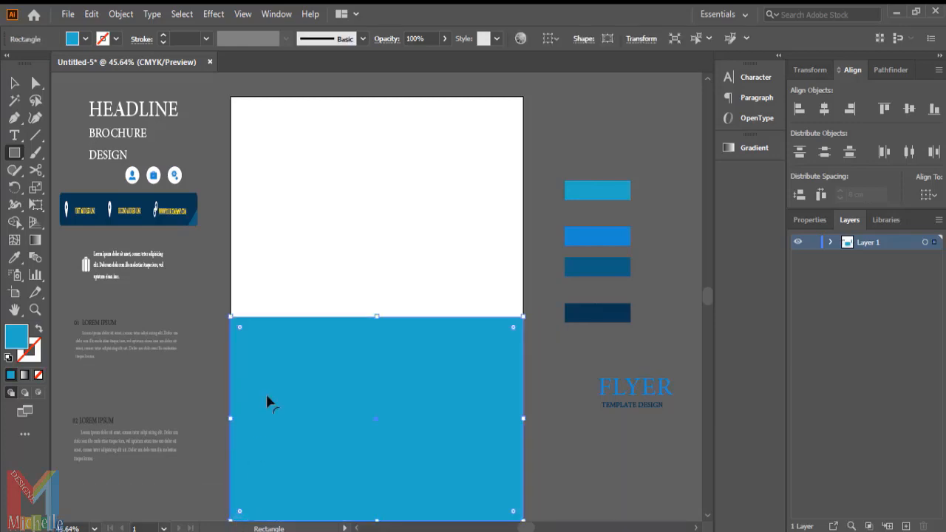
{"action": "scroll", "coordinate": [326, 304], "scroll_direction": "down", "scroll_amount": 1}
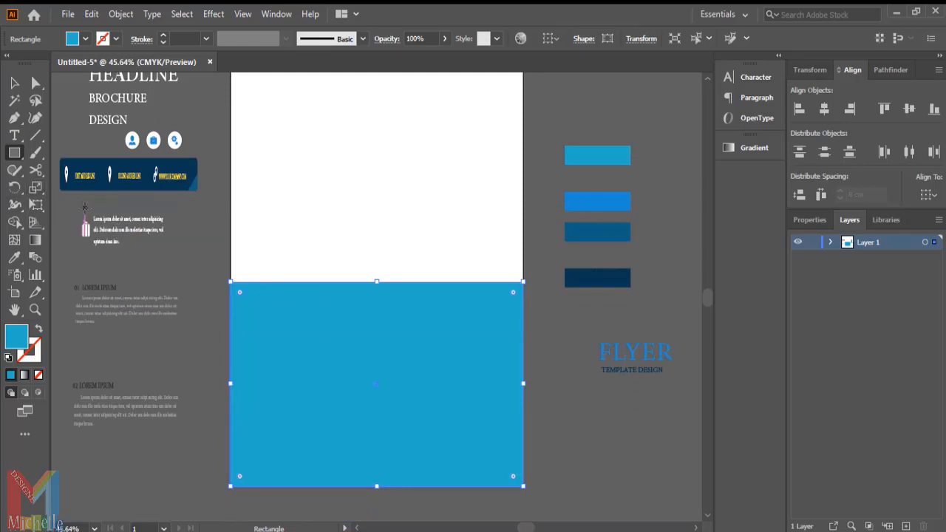
{"action": "key", "text": "i"}
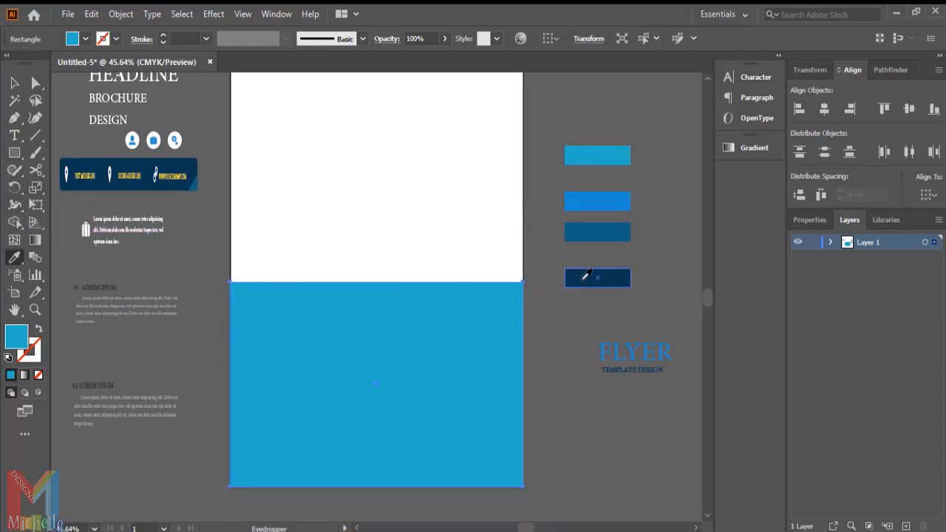
{"action": "left_click", "coordinate": [585, 275]}
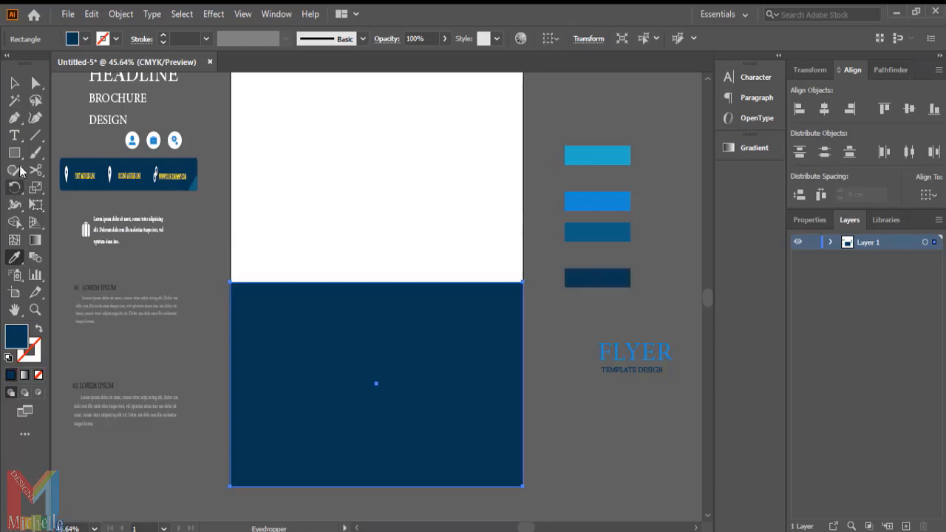
{"action": "left_click", "coordinate": [14, 83]}
{"action": "left_click", "coordinate": [188, 363]}
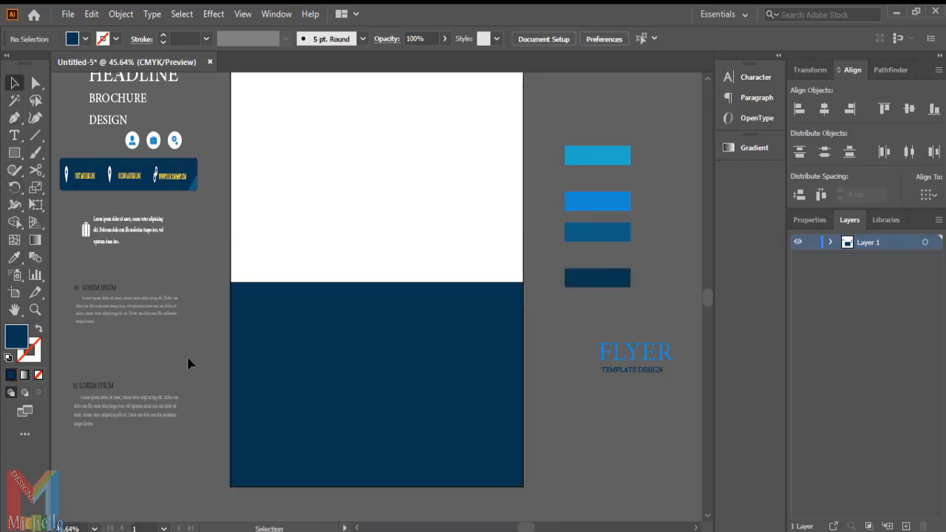
Draw a large hexagon on the upper half of the artboard and fill it with the dark blue of the third swatch.
{"action": "left_click", "coordinate": [15, 153]}
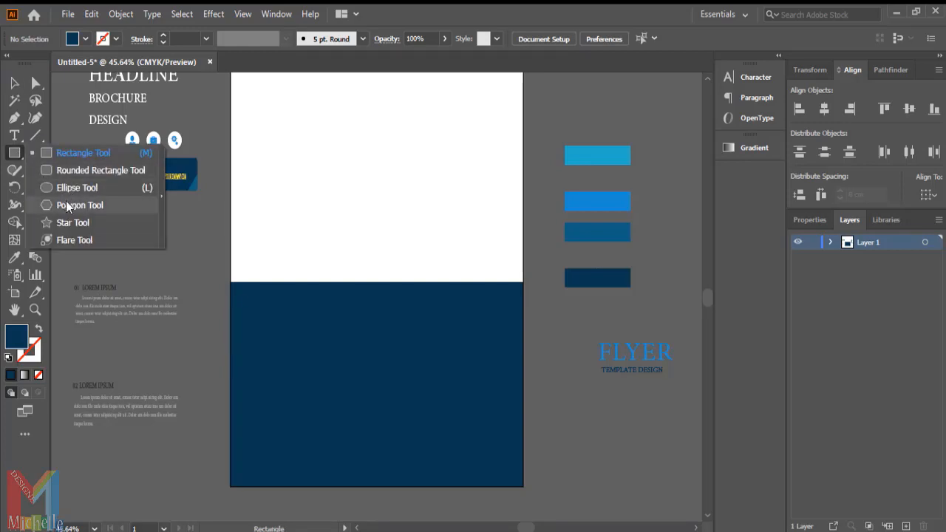
{"action": "left_click", "coordinate": [68, 204]}
{"action": "left_click_drag", "start_coordinate": [399, 146], "coordinate": [330, 232]}
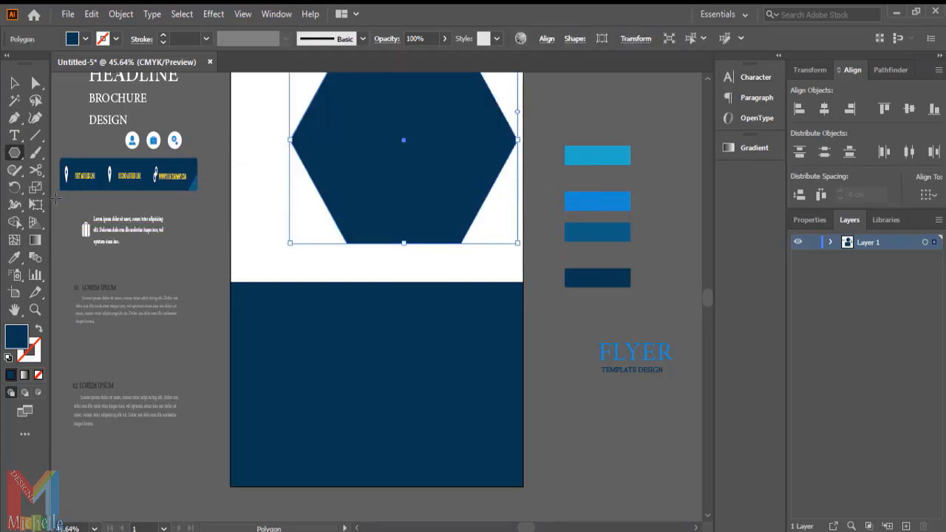
{"action": "key", "text": "i"}
{"action": "left_click", "coordinate": [591, 230]}
Move the hexagon over the artboard's left edge and enlarge it, centring it vertically on the navy rectangle's upper edge.
{"action": "key", "text": "v"}
{"action": "left_click_drag", "start_coordinate": [404, 173], "coordinate": [291, 313]}
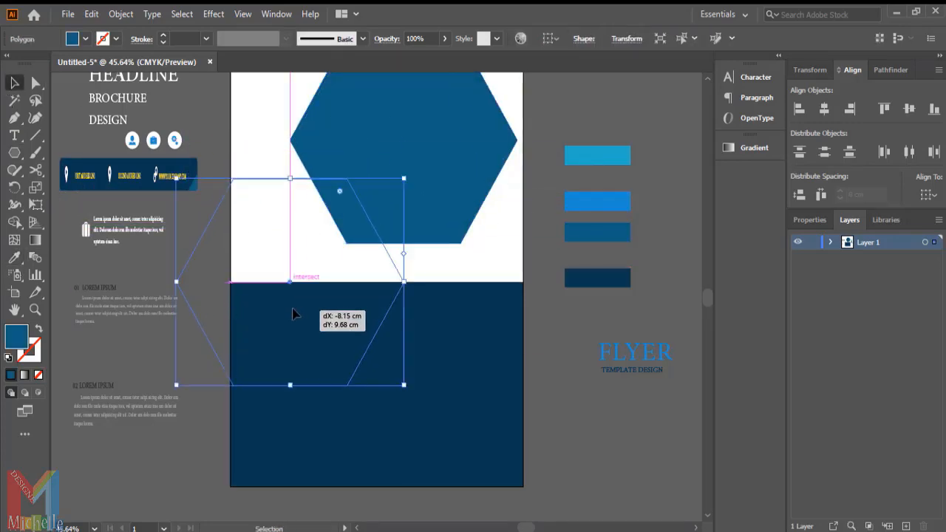
{"action": "left_click_drag", "start_coordinate": [291, 178], "coordinate": [290, 118]}
{"action": "left_click_drag", "start_coordinate": [286, 290], "coordinate": [282, 354]}
{"action": "left_click_drag", "start_coordinate": [393, 278], "coordinate": [408, 277]}
{"action": "left_click_drag", "start_coordinate": [365, 297], "coordinate": [365, 310]}
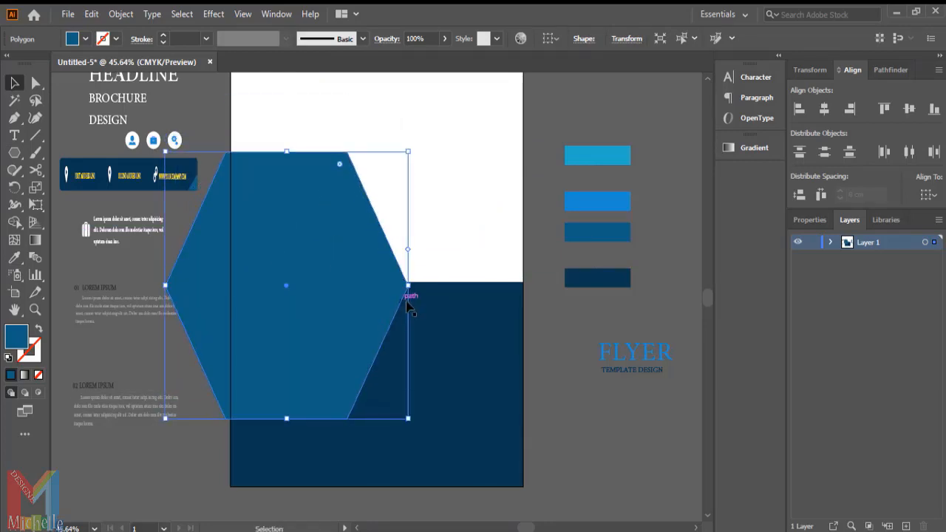
{"action": "left_click_drag", "start_coordinate": [408, 285], "coordinate": [417, 285]}
{"action": "left_click_drag", "start_coordinate": [166, 286], "coordinate": [138, 287]}
{"action": "left_click_drag", "start_coordinate": [277, 418], "coordinate": [275, 399]}
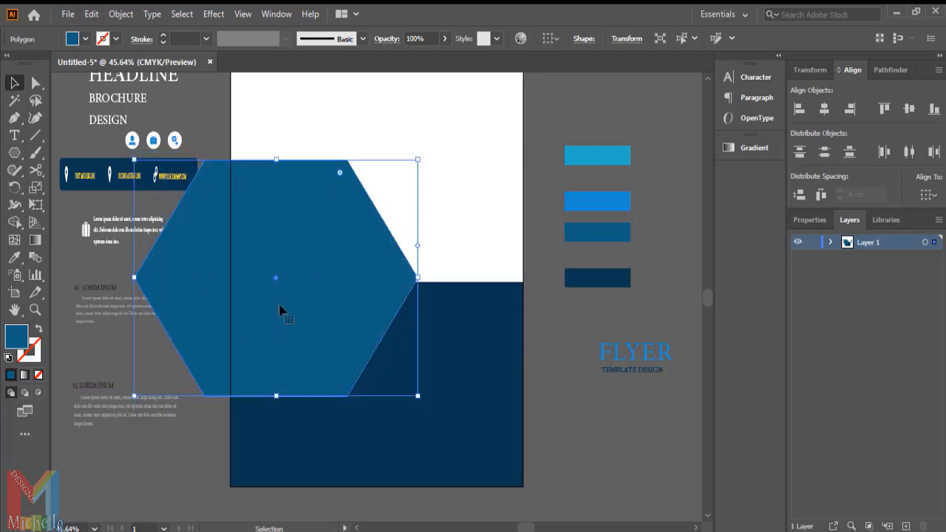
{"action": "left_click", "coordinate": [548, 347]}
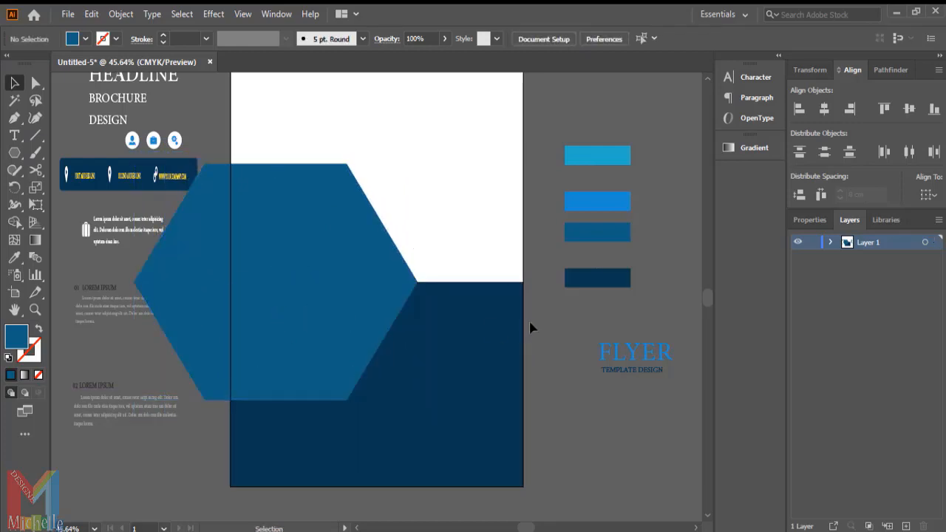
Draw a vertical line along the artboard's left edge across the hexagon and remove the hexagon's part outside the artboard with Shape Builder.
{"action": "left_click", "coordinate": [35, 135]}
{"action": "left_click_drag", "start_coordinate": [231, 150], "coordinate": [231, 406]}
{"action": "left_click", "coordinate": [14, 83]}
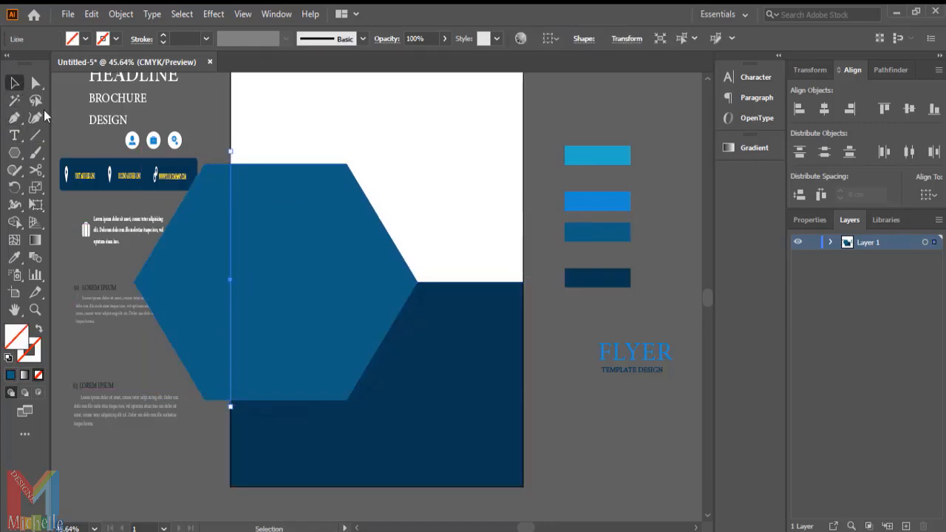
{"action": "left_click_drag", "start_coordinate": [295, 312], "coordinate": [179, 385]}
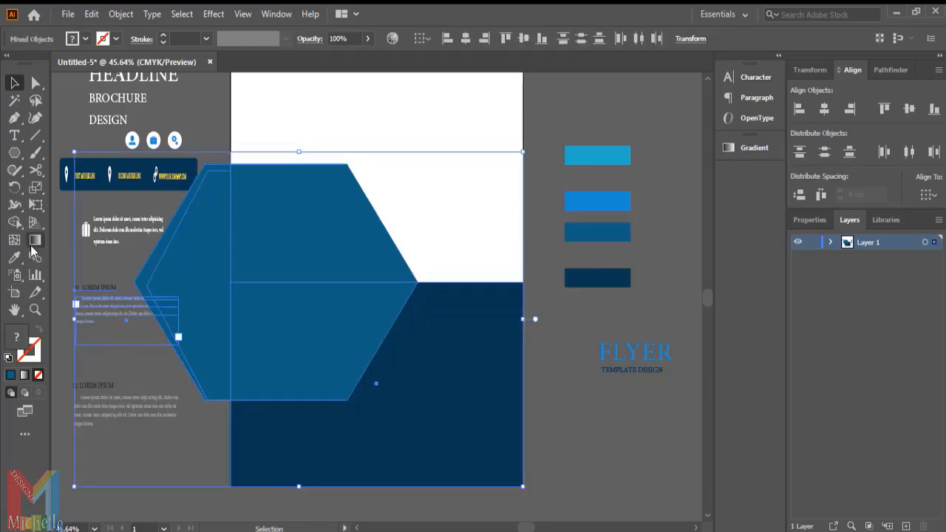
{"action": "left_click", "coordinate": [14, 221]}
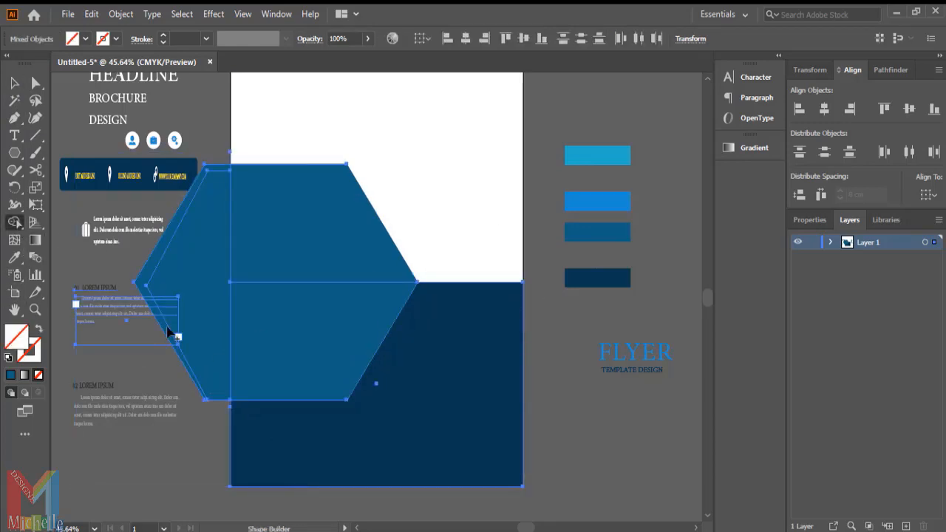
{"action": "left_click_drag", "start_coordinate": [159, 382], "coordinate": [202, 355]}
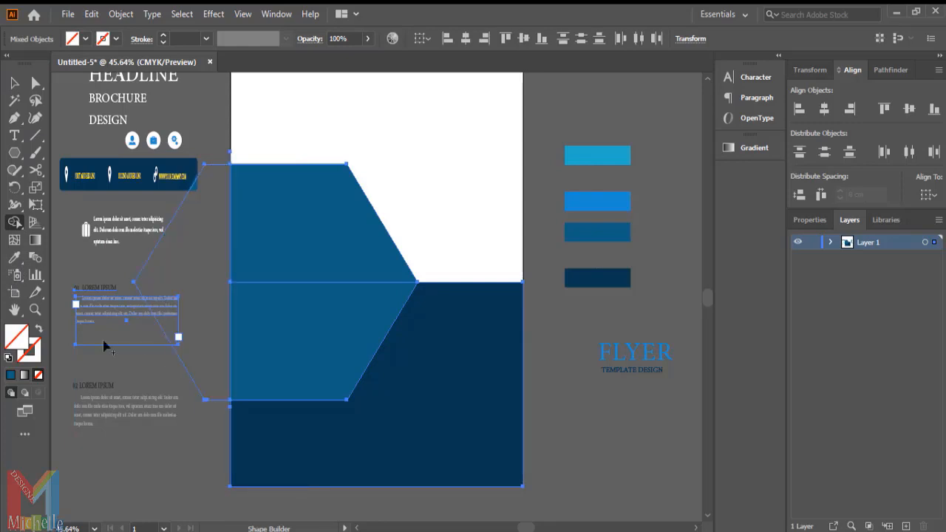
{"action": "key", "text": "v"}
{"action": "left_click", "coordinate": [185, 316]}
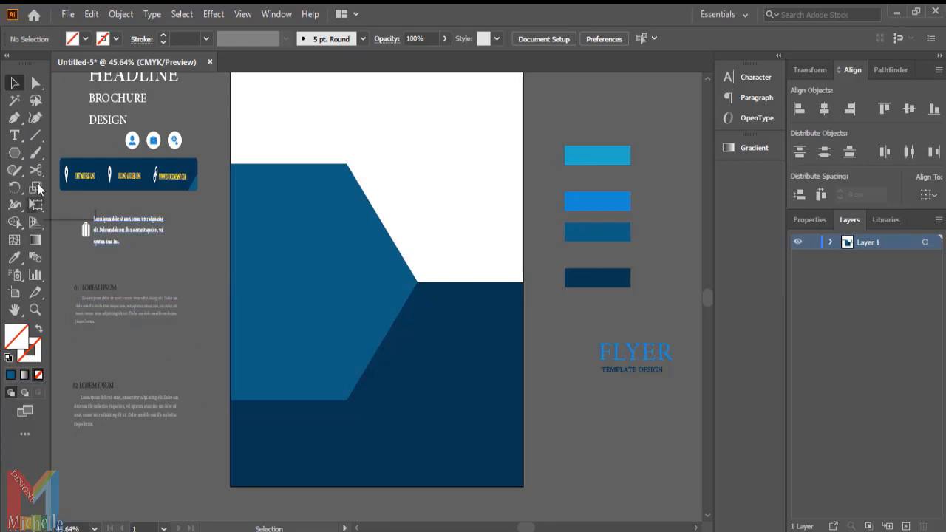
Draw a narrow rectangle from the hexagon's right tip to the artboard's right edge and fill it with the third swatch's dark blue.
{"action": "left_click", "coordinate": [15, 153]}
{"action": "left_click", "coordinate": [42, 153]}
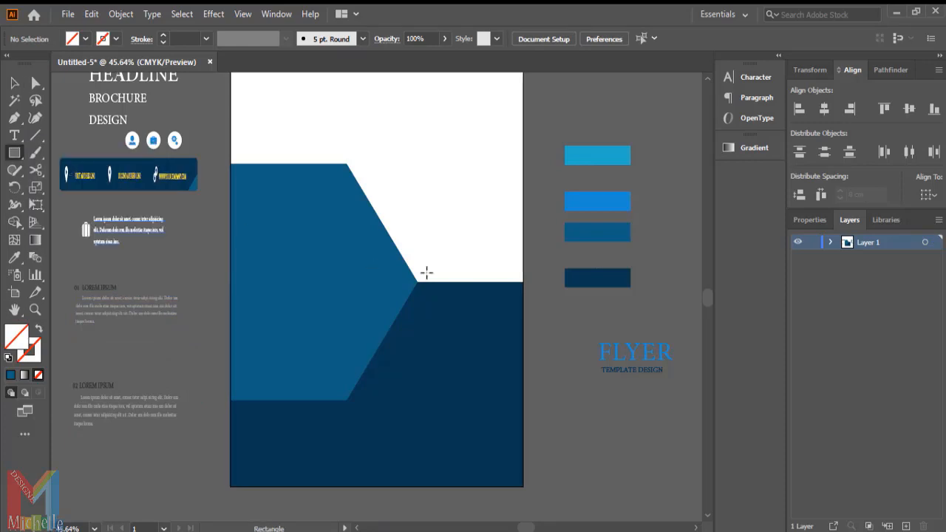
{"action": "left_click_drag", "start_coordinate": [522, 270], "coordinate": [398, 308]}
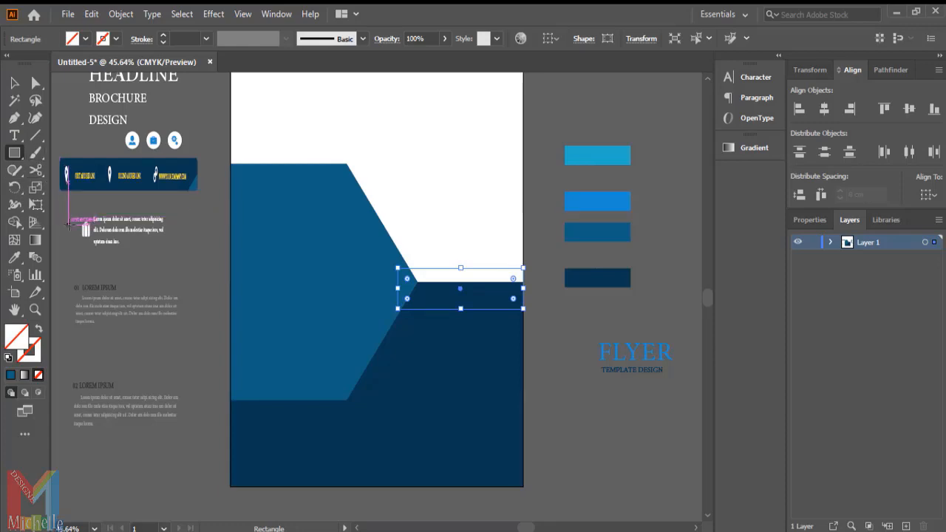
{"action": "left_click", "coordinate": [14, 257]}
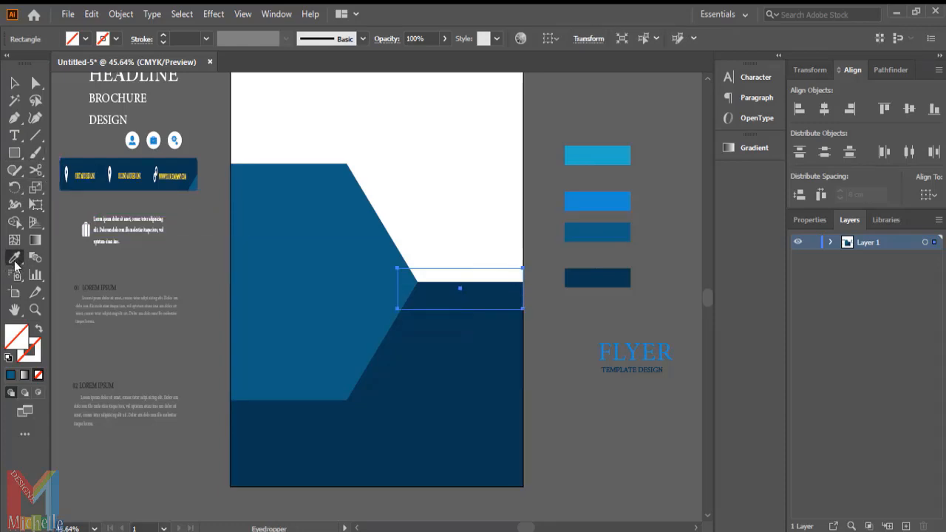
{"action": "left_click", "coordinate": [603, 233]}
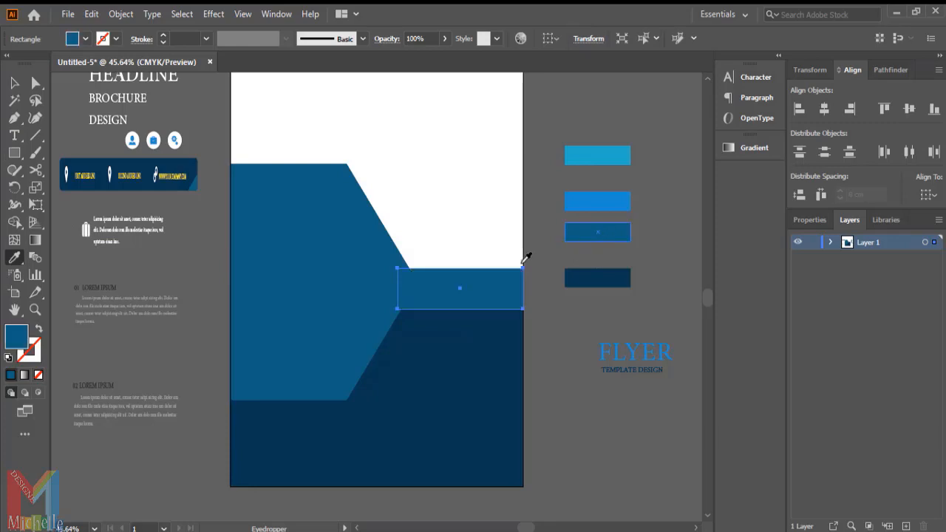
Move the narrow dark blue band slightly up and extend its lower edge downward to make it taller.
{"action": "left_click", "coordinate": [15, 82]}
{"action": "left_click_drag", "start_coordinate": [449, 294], "coordinate": [453, 287]}
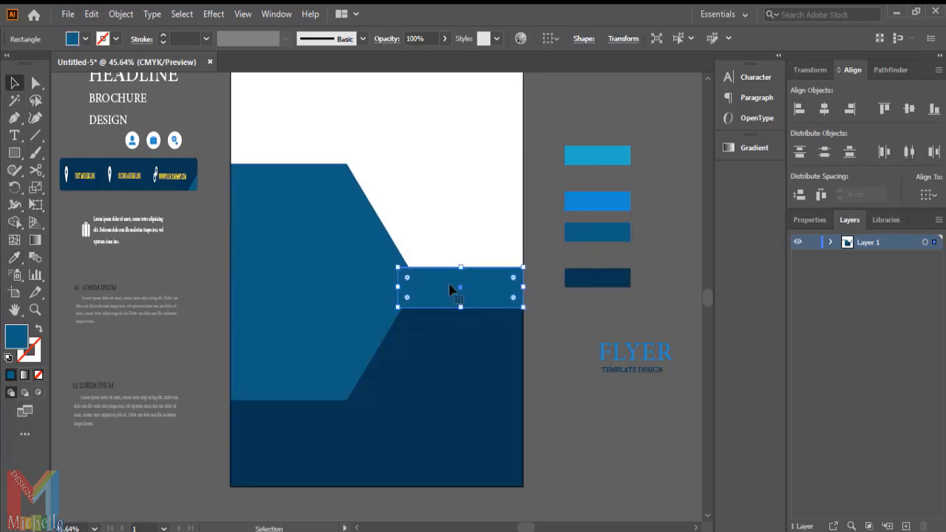
{"action": "left_click", "coordinate": [549, 401]}
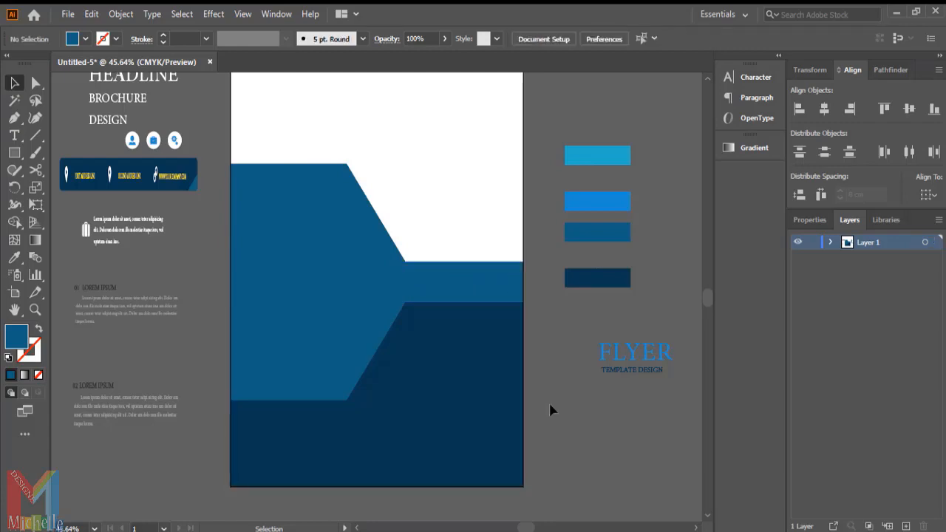
{"action": "left_click", "coordinate": [474, 299]}
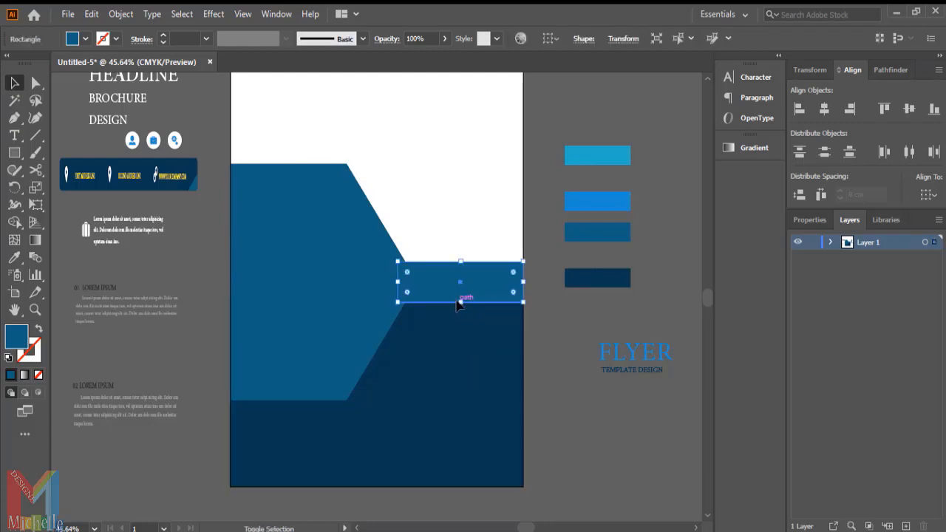
{"action": "left_click_drag", "start_coordinate": [460, 302], "coordinate": [461, 315]}
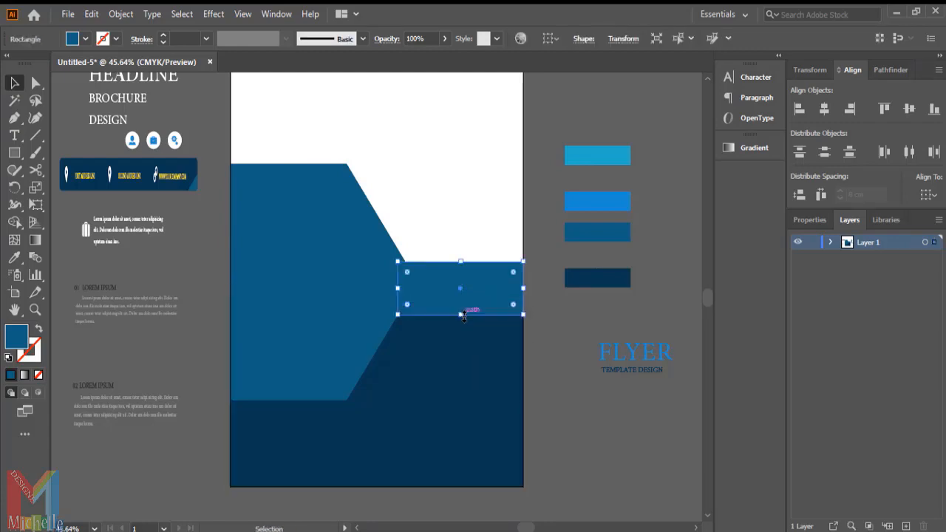
{"action": "left_click", "coordinate": [546, 308]}
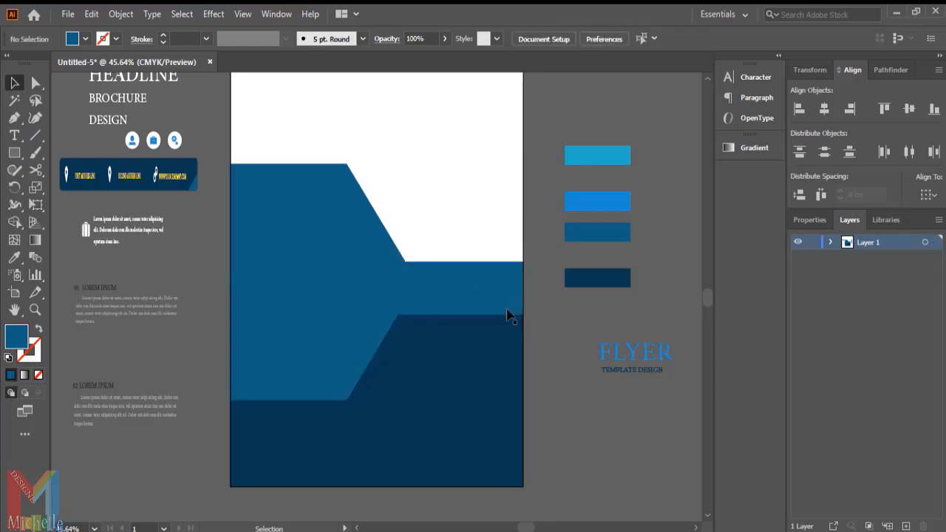
Merge the cut hexagon and the narrow band into one shape with Shape Builder.
{"action": "left_click", "coordinate": [473, 299]}
{"action": "left_click", "coordinate": [332, 272]}
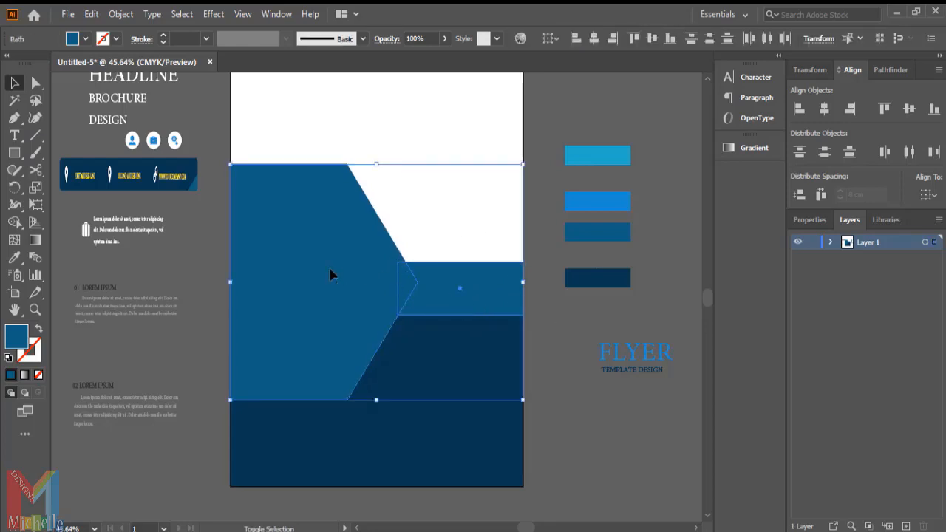
{"action": "left_click", "coordinate": [14, 223]}
{"action": "left_click_drag", "start_coordinate": [355, 298], "coordinate": [453, 298]}
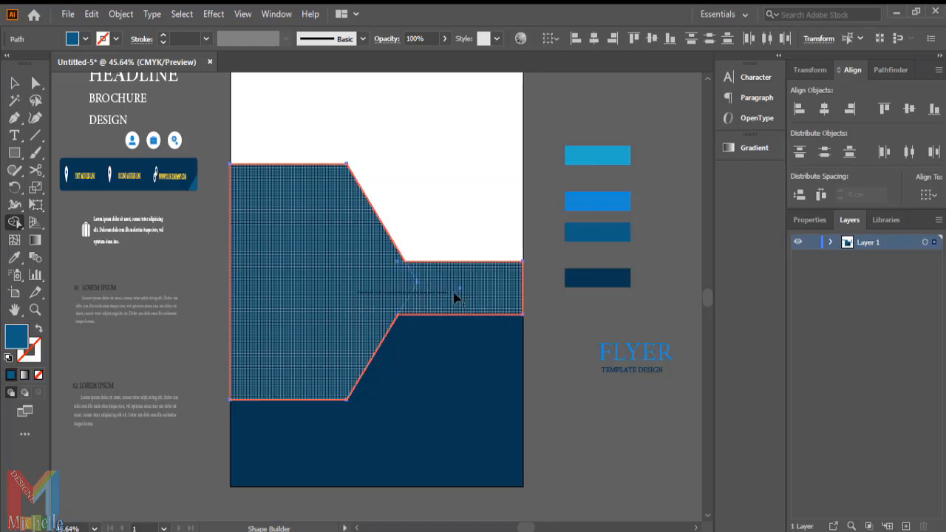
{"action": "left_click", "coordinate": [14, 83]}
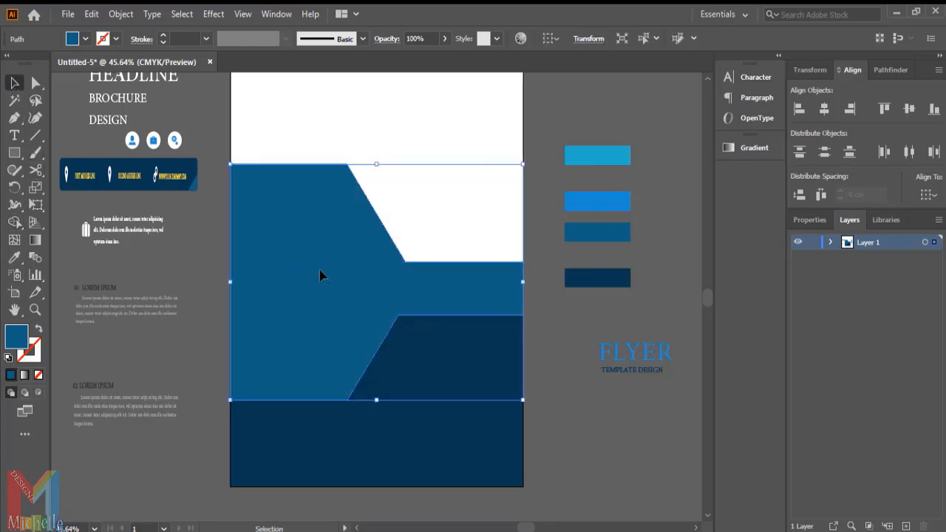
Recolour the merged shape with the bright blue sampled from the second swatch.
{"action": "left_click", "coordinate": [15, 257]}
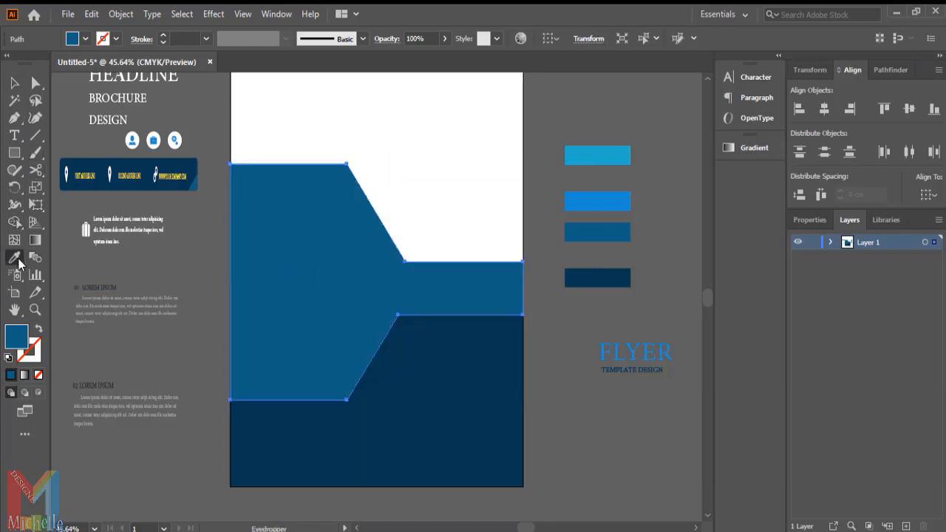
{"action": "left_click", "coordinate": [617, 201]}
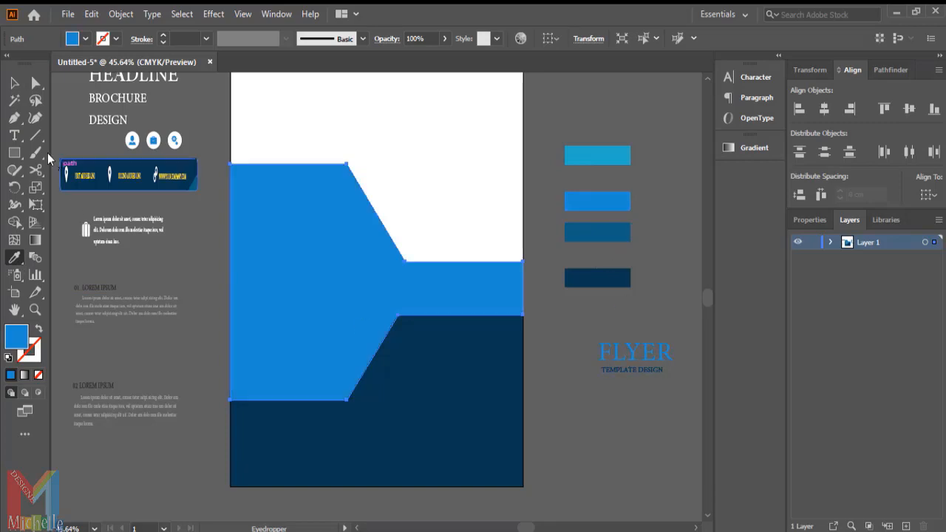
{"action": "left_click", "coordinate": [14, 83]}
{"action": "left_click", "coordinate": [579, 462]}
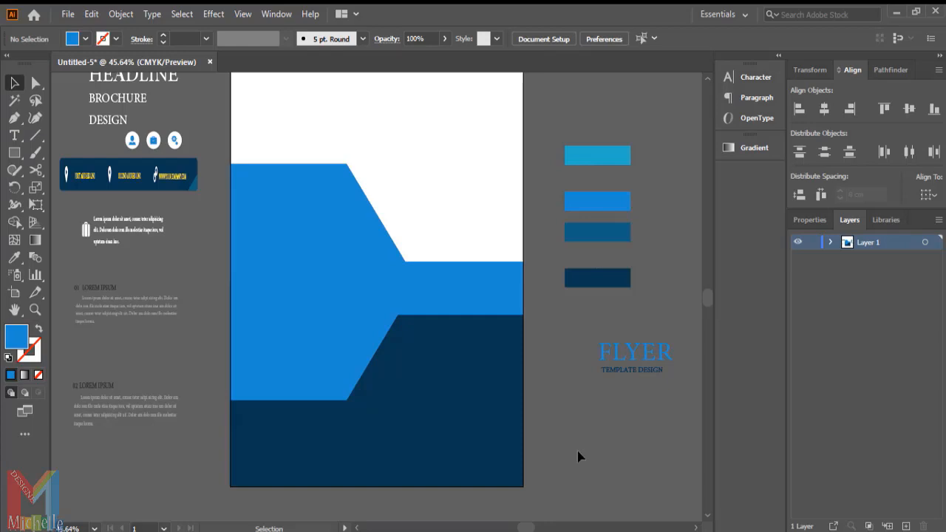
Round the slanted-edge corners of the bright blue merged shape to a radius of about 6.24 cm.
{"action": "left_click", "coordinate": [356, 313]}
{"action": "left_click", "coordinate": [35, 83]}
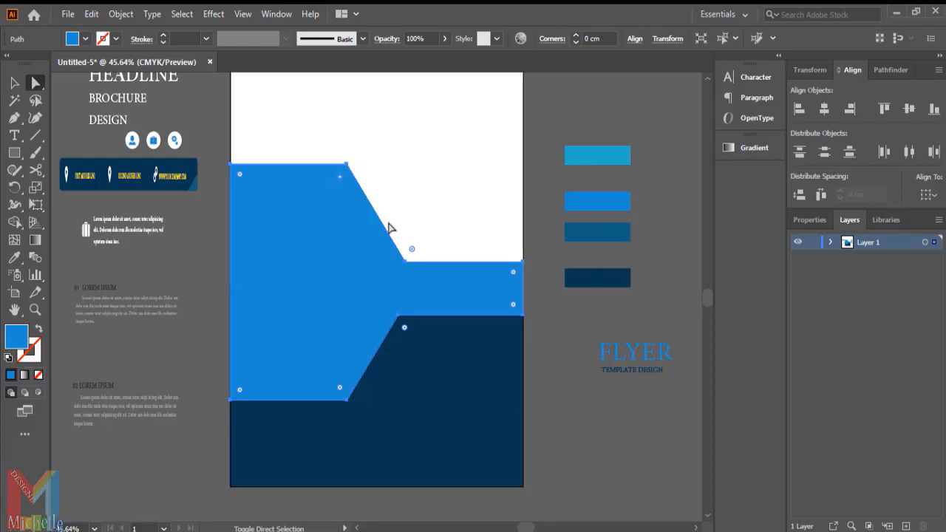
{"action": "left_click_drag", "start_coordinate": [413, 252], "coordinate": [415, 248]}
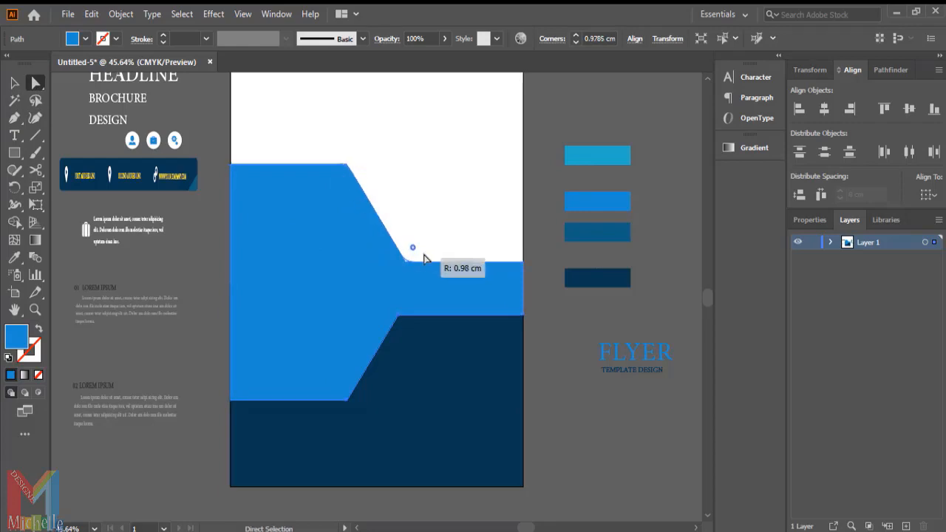
{"action": "key", "text": "ctrl+z"}
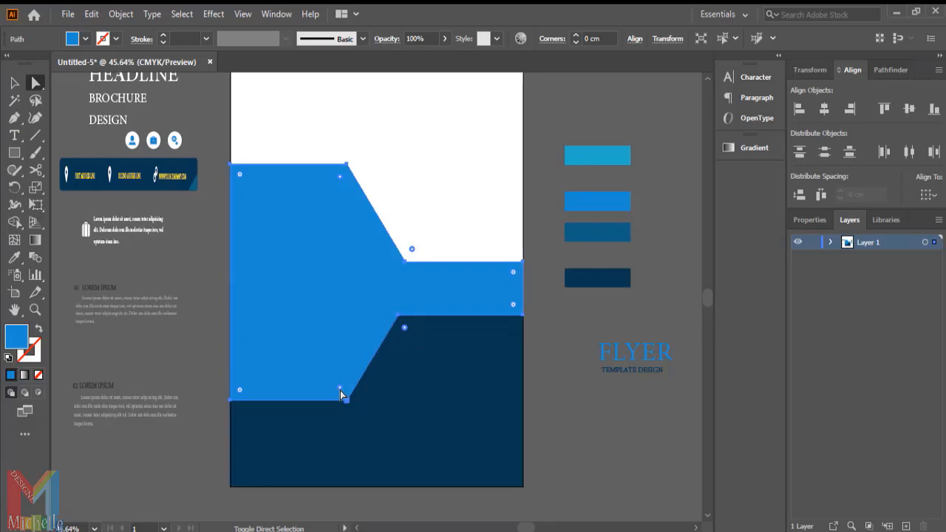
{"action": "left_click_drag", "start_coordinate": [340, 390], "coordinate": [382, 439]}
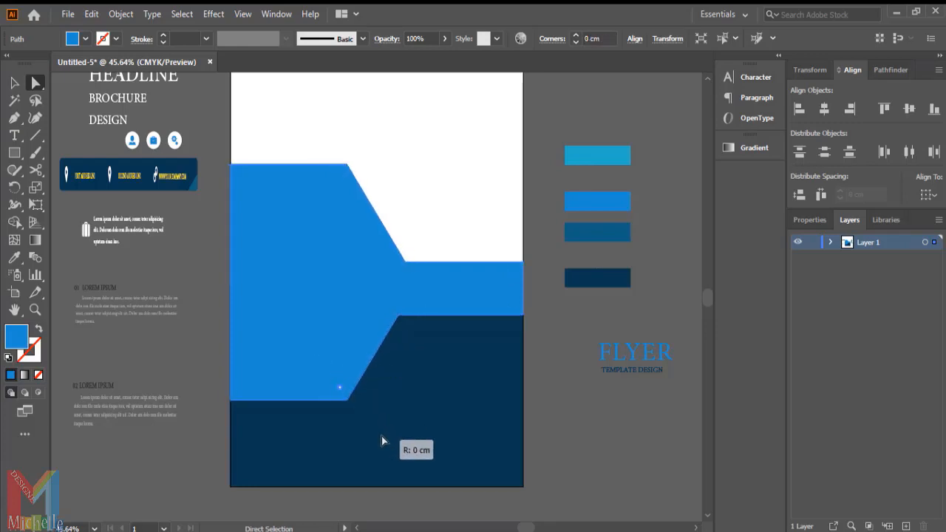
{"action": "left_click_drag", "start_coordinate": [338, 388], "coordinate": [293, 311]}
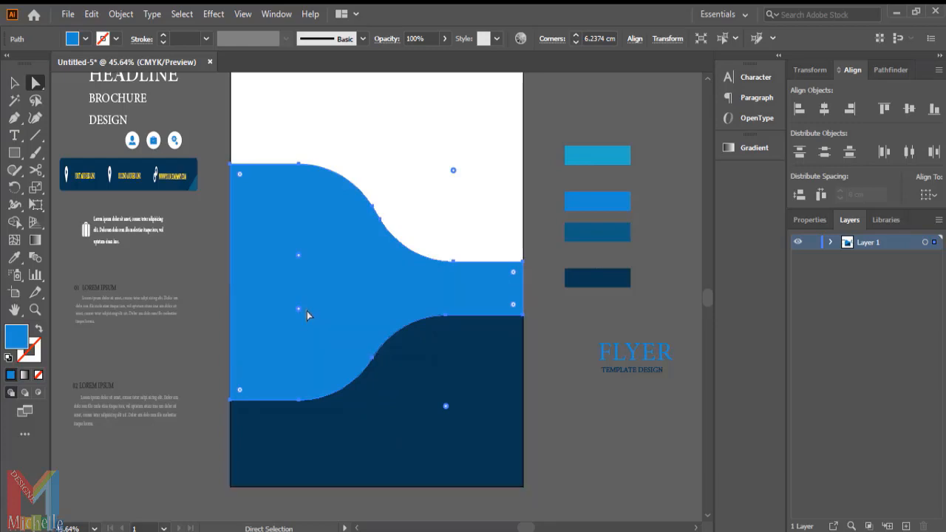
{"action": "left_click", "coordinate": [611, 490]}
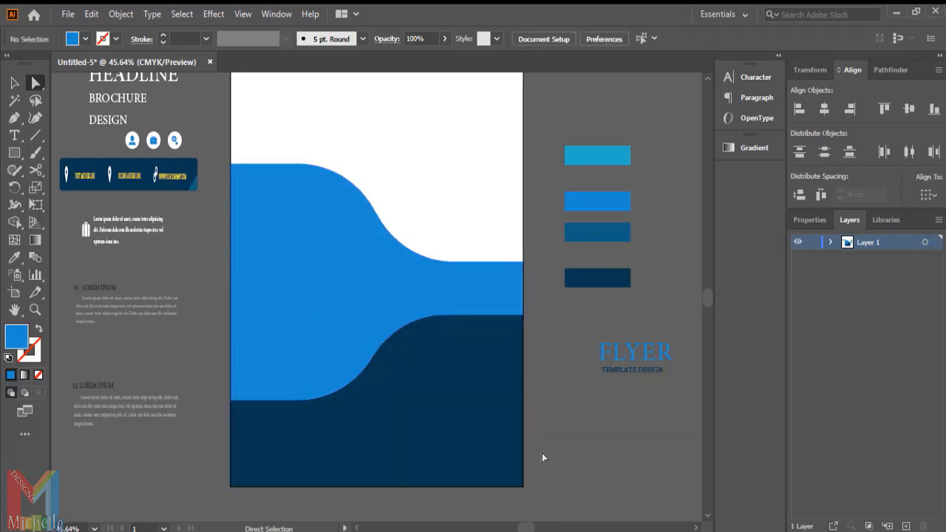
Duplicate the rounded bright blue shape slightly higher and recolour the copy with the third swatch's dark blue.
{"action": "left_click", "coordinate": [14, 83]}
{"action": "left_click", "coordinate": [290, 288]}
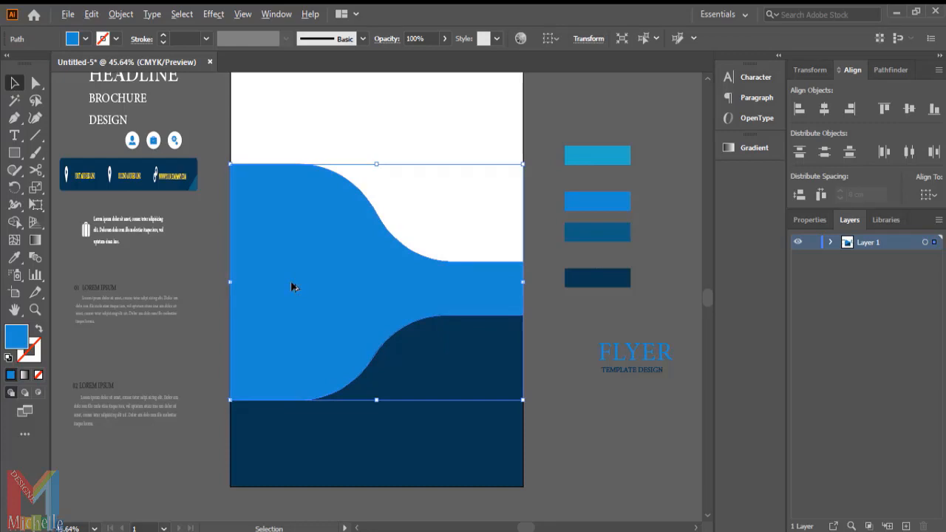
{"action": "left_click_drag", "start_coordinate": [291, 284], "coordinate": [291, 271]}
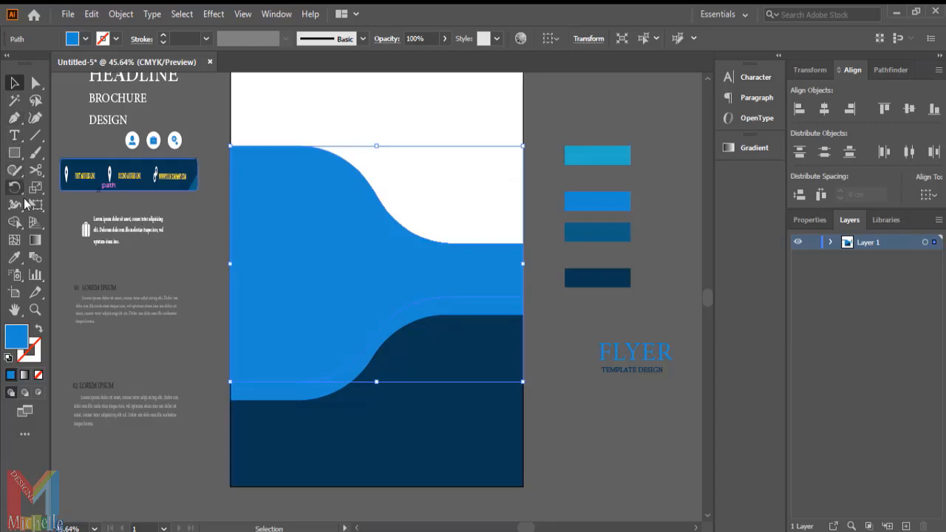
{"action": "left_click", "coordinate": [16, 258]}
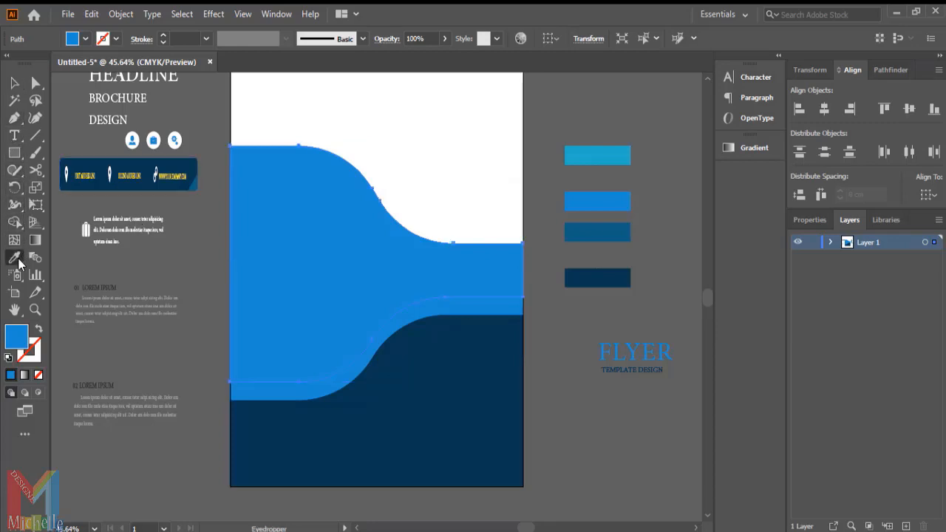
{"action": "left_click", "coordinate": [599, 230]}
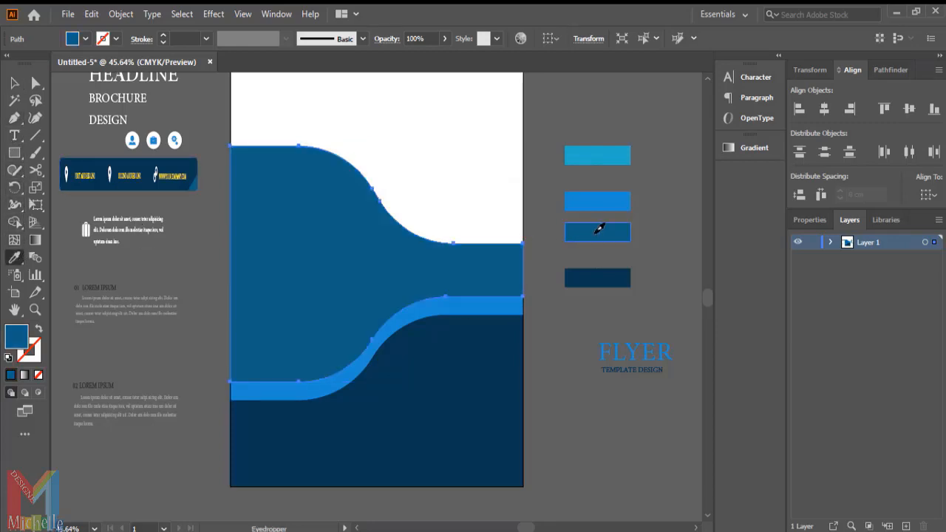
Bring the original bright blue shape to the front of the dark blue copy.
{"action": "left_click", "coordinate": [14, 83]}
{"action": "left_click", "coordinate": [262, 398]}
{"action": "right_click", "coordinate": [263, 396]}
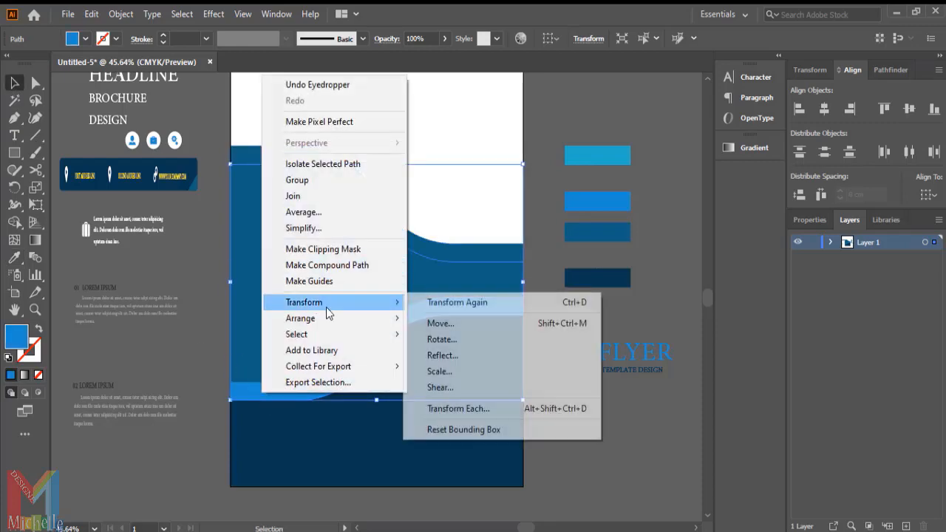
{"action": "mouse_move", "coordinate": [327, 318]}
{"action": "left_click", "coordinate": [445, 319]}
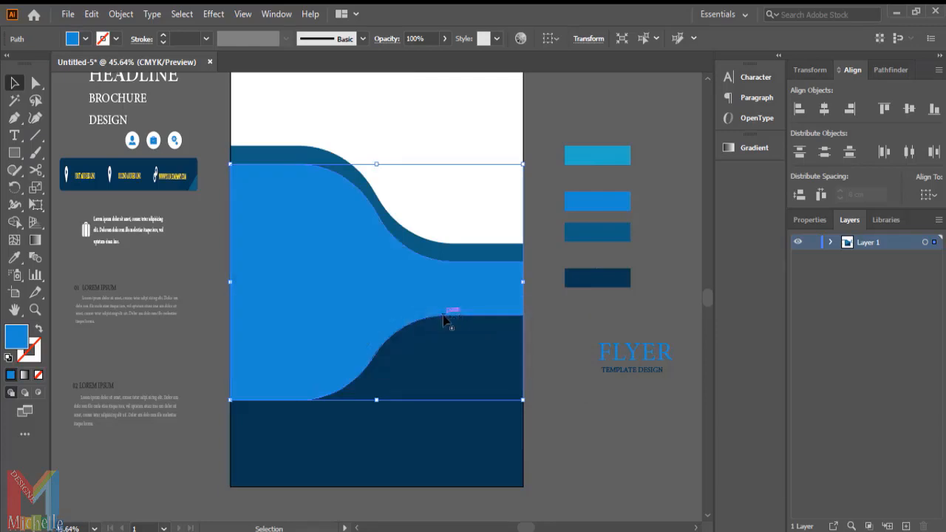
{"action": "left_click", "coordinate": [554, 359]}
Duplicate the dark blue shape downward so a matching band shows along the bright blue shape's lower edge.
{"action": "left_click", "coordinate": [441, 250]}
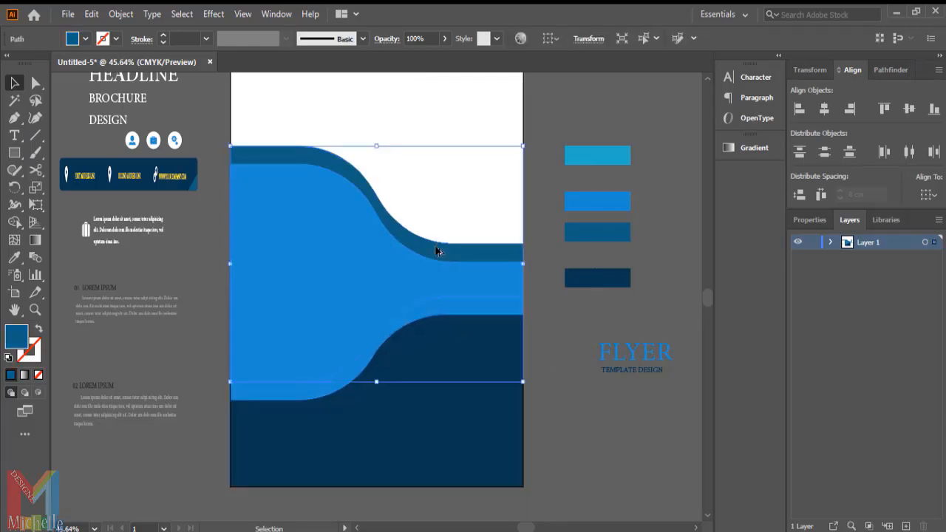
{"action": "left_click_drag", "start_coordinate": [439, 249], "coordinate": [426, 333]}
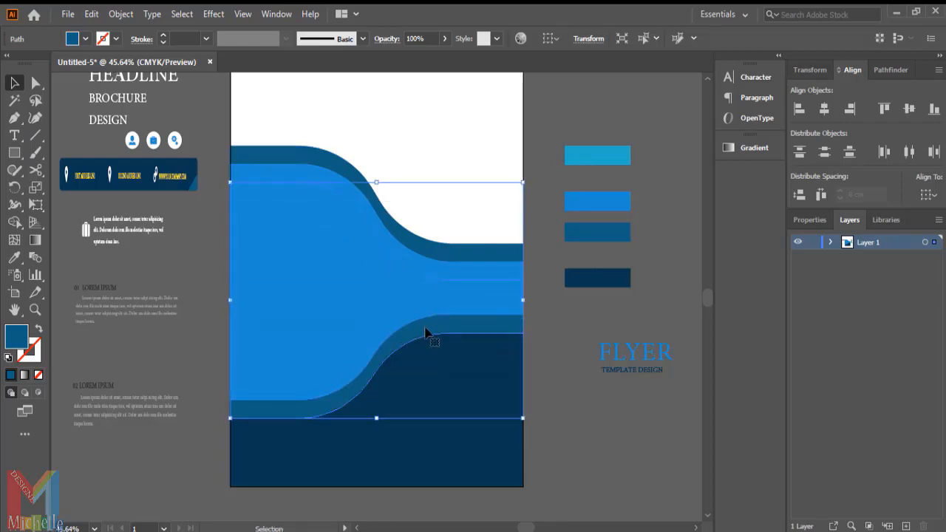
{"action": "left_click", "coordinate": [608, 411]}
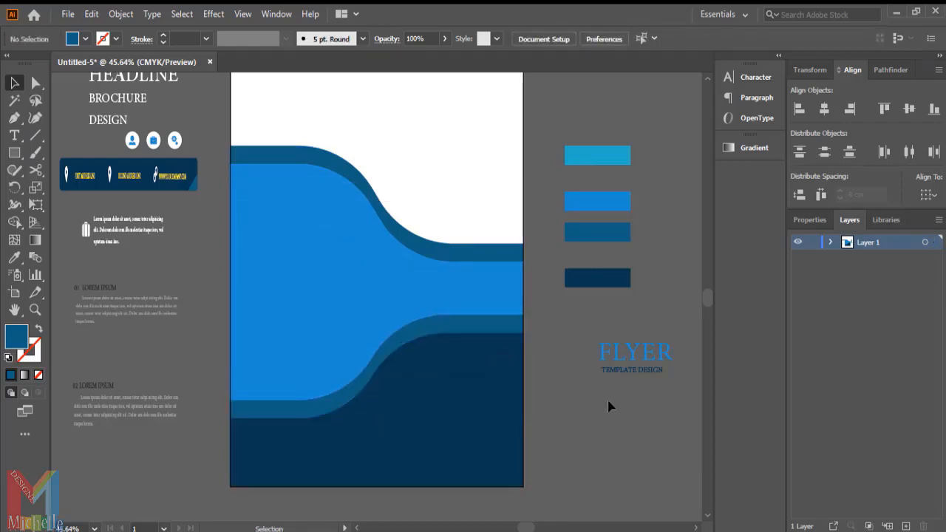
{"action": "left_click", "coordinate": [399, 299]}
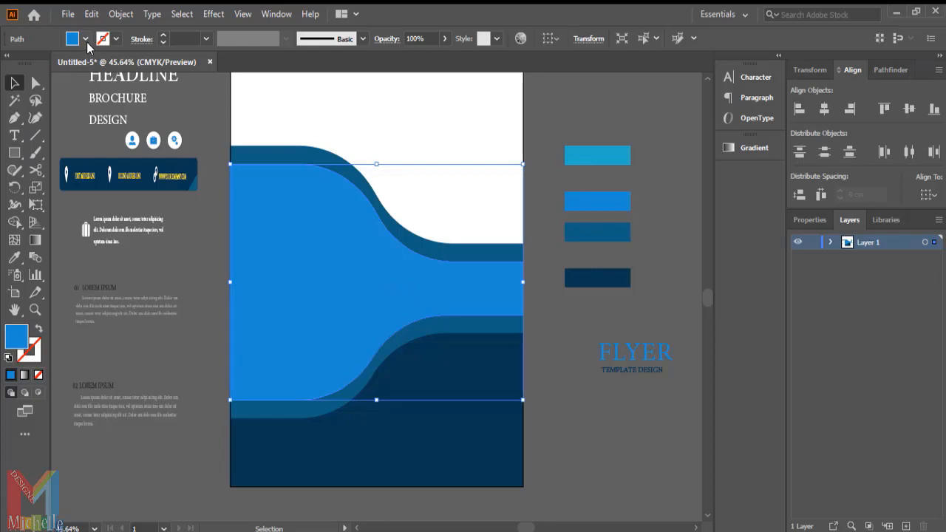
{"action": "key", "text": "ctrl+shift+a"}
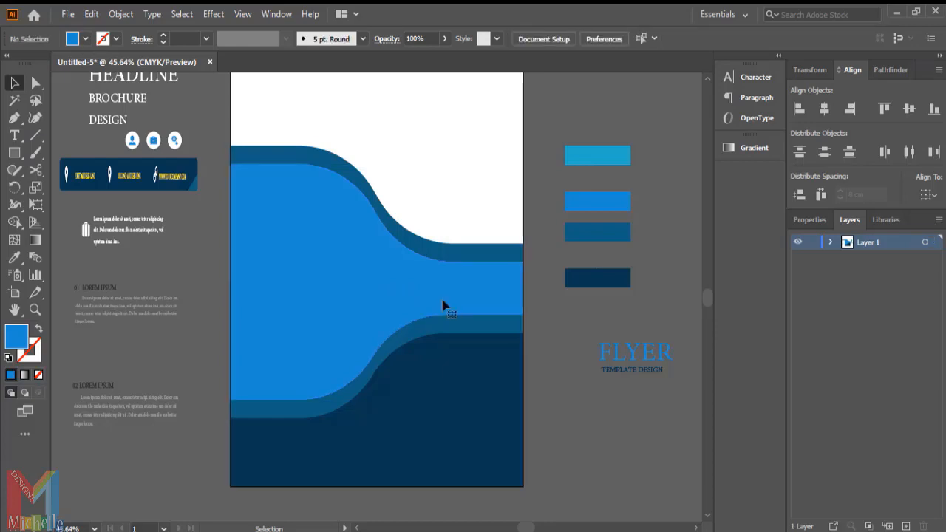
{"action": "left_click", "coordinate": [11, 177]}
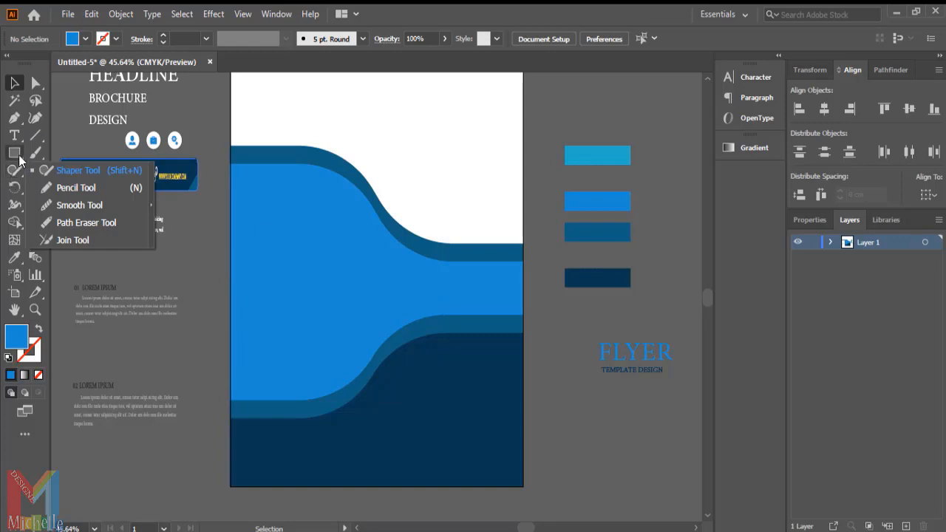
{"action": "left_click", "coordinate": [18, 155]}
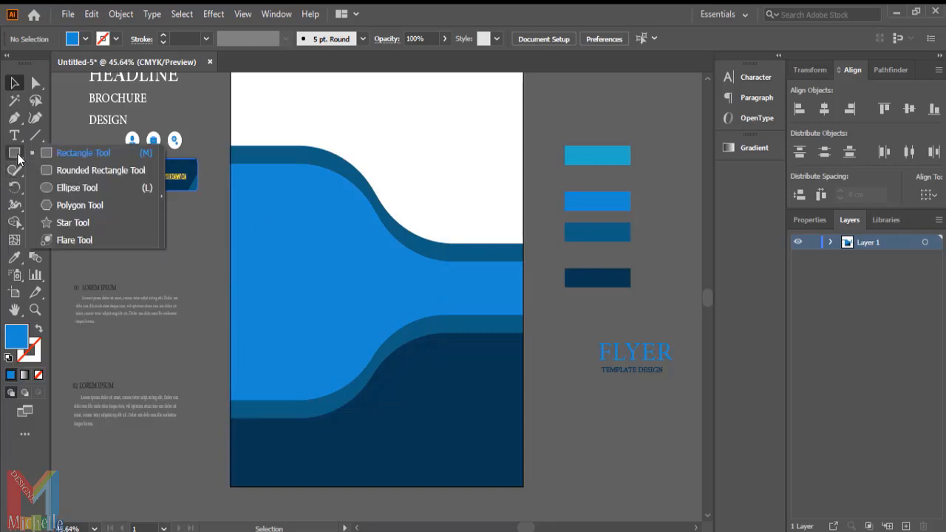
{"action": "left_click", "coordinate": [89, 237]}
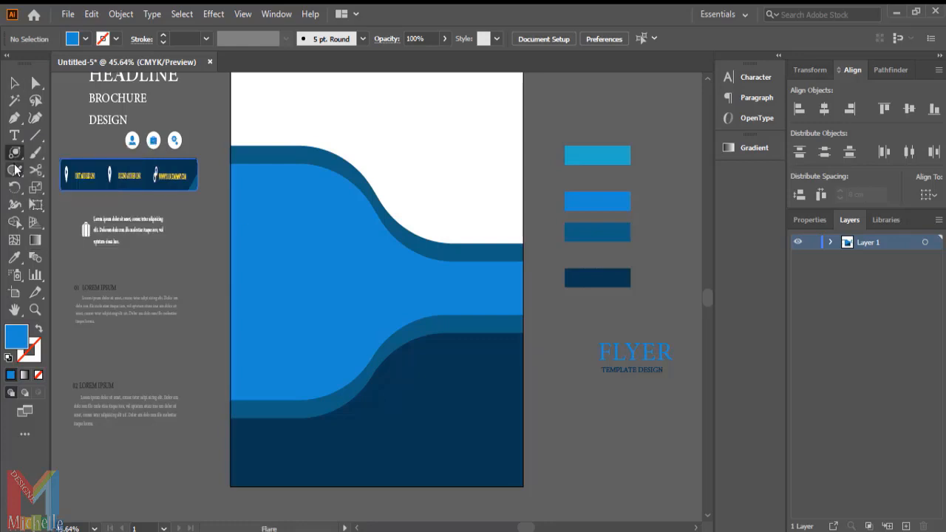
{"action": "left_click", "coordinate": [18, 154]}
{"action": "left_click", "coordinate": [43, 156]}
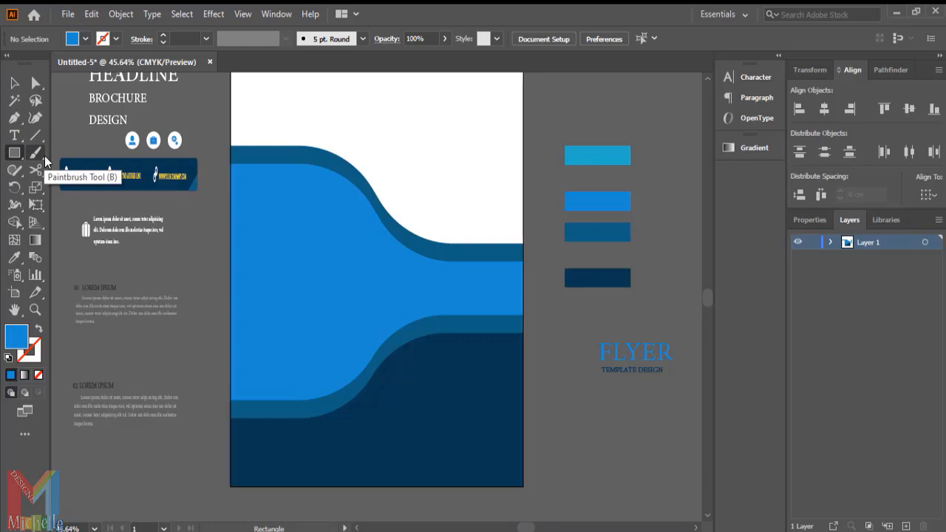
Draw a large three-sided polygon over the white area and the curve at the artboard's upper right.
{"action": "left_click", "coordinate": [18, 154]}
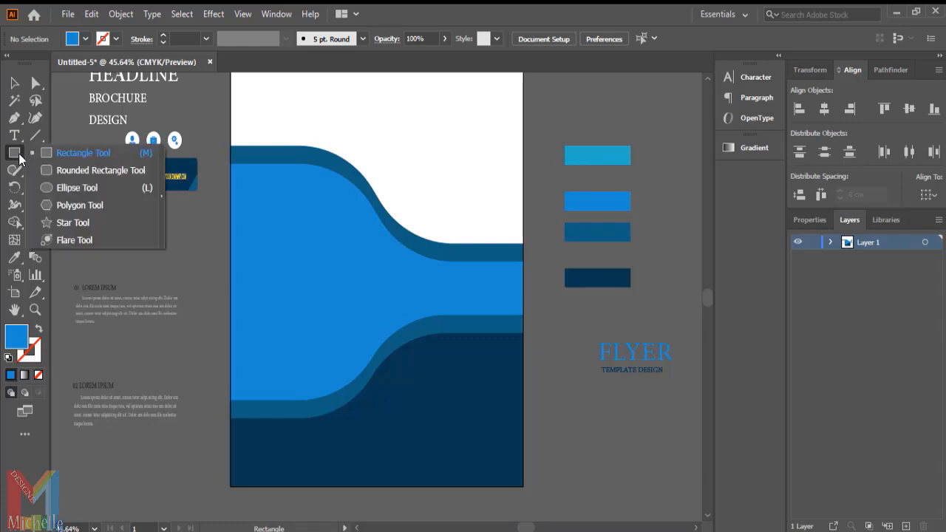
{"action": "left_click", "coordinate": [69, 207]}
{"action": "left_click_drag", "start_coordinate": [425, 155], "coordinate": [334, 203]}
{"action": "key", "text": "Down"}
{"action": "key", "text": "Down"}
{"action": "key", "text": "Down"}
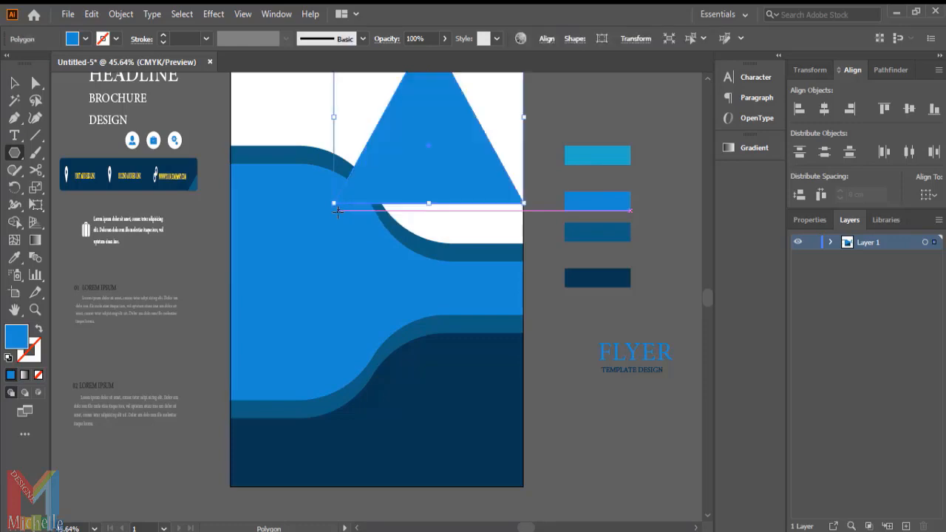
{"action": "key", "text": "v"}
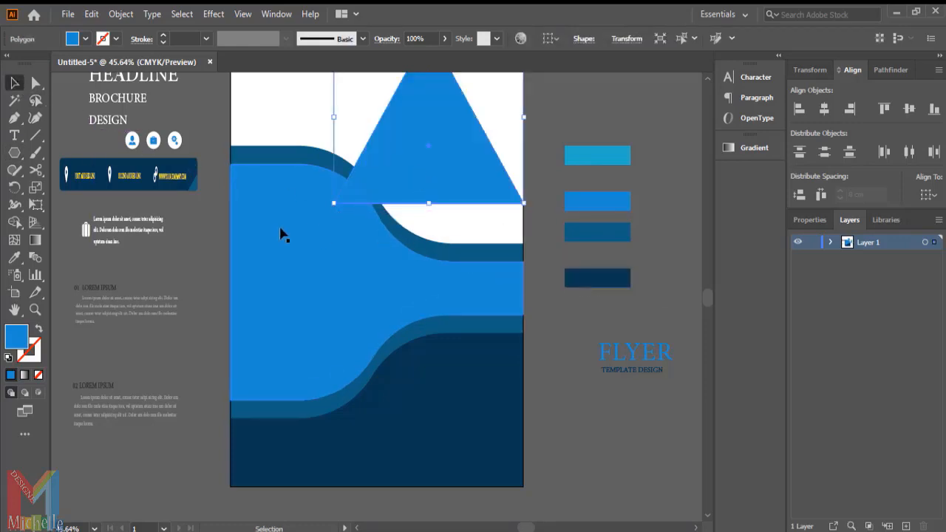
Fill the triangle with the navy sampled from the fourth swatch.
{"action": "left_click", "coordinate": [15, 258]}
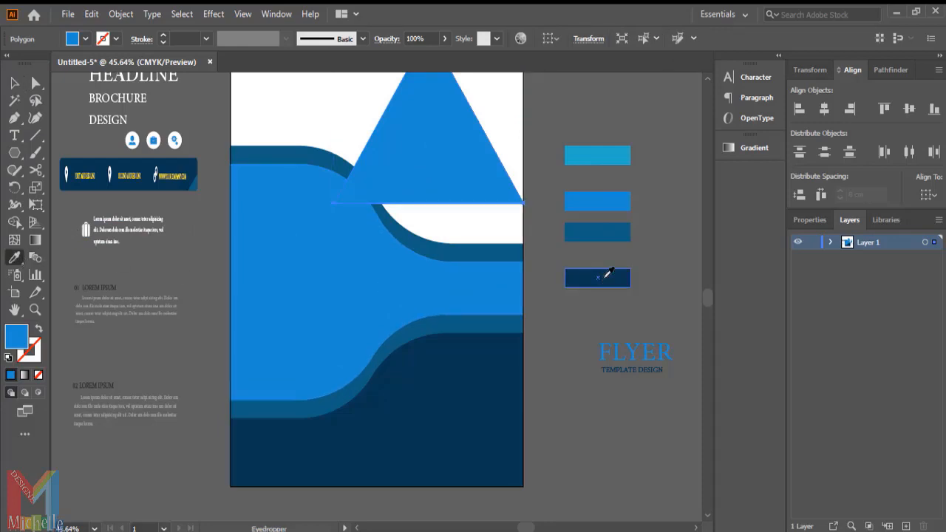
{"action": "left_click", "coordinate": [606, 275]}
{"action": "left_click", "coordinate": [10, 81]}
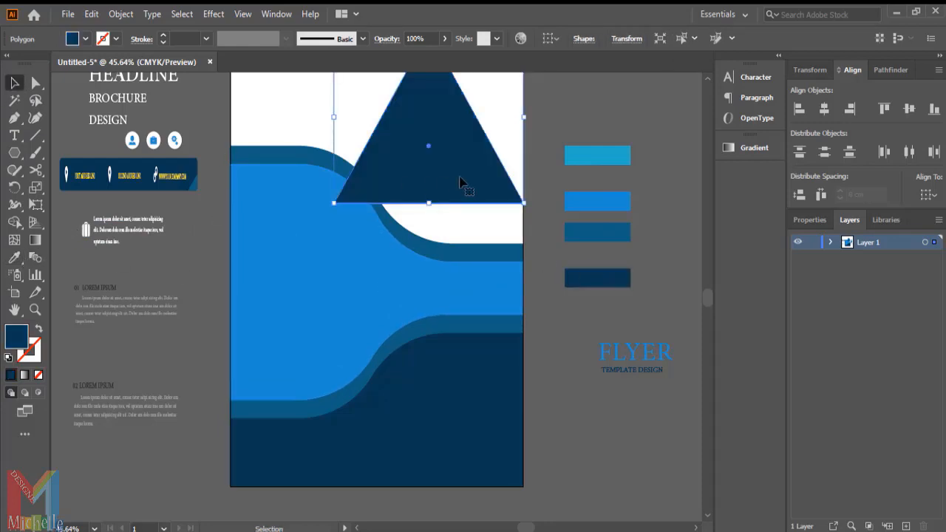
Move the navy triangle onto the bright blue shape and rotate it so its tip points right.
{"action": "left_click_drag", "start_coordinate": [460, 182], "coordinate": [382, 259]}
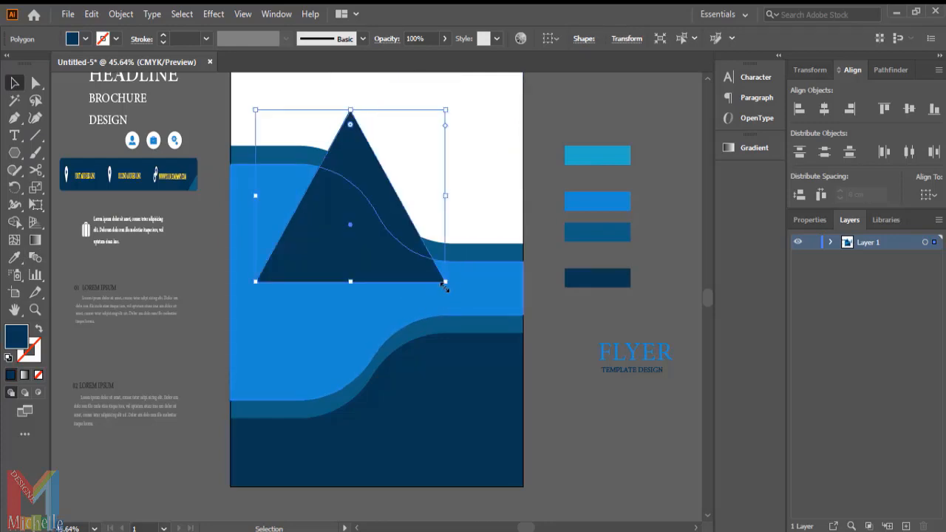
{"action": "left_click_drag", "start_coordinate": [451, 289], "coordinate": [306, 328]}
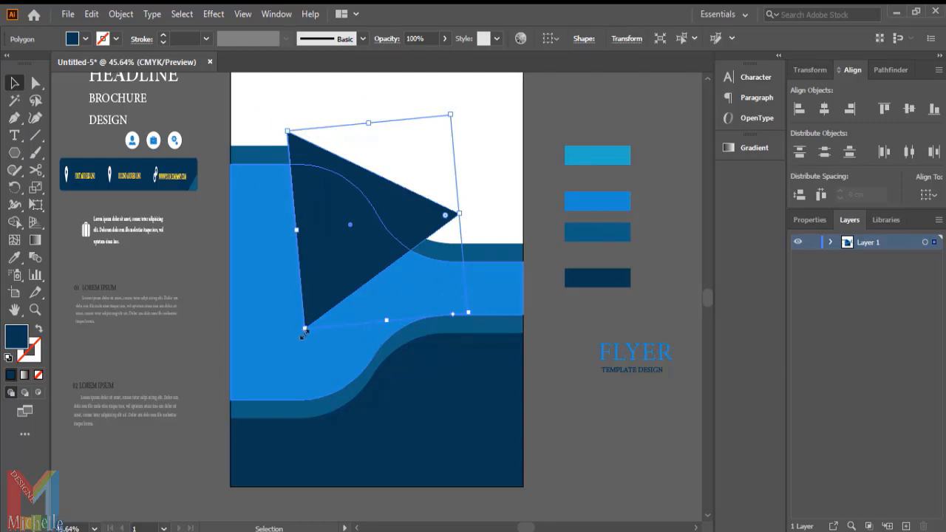
{"action": "left_click_drag", "start_coordinate": [306, 330], "coordinate": [305, 288]}
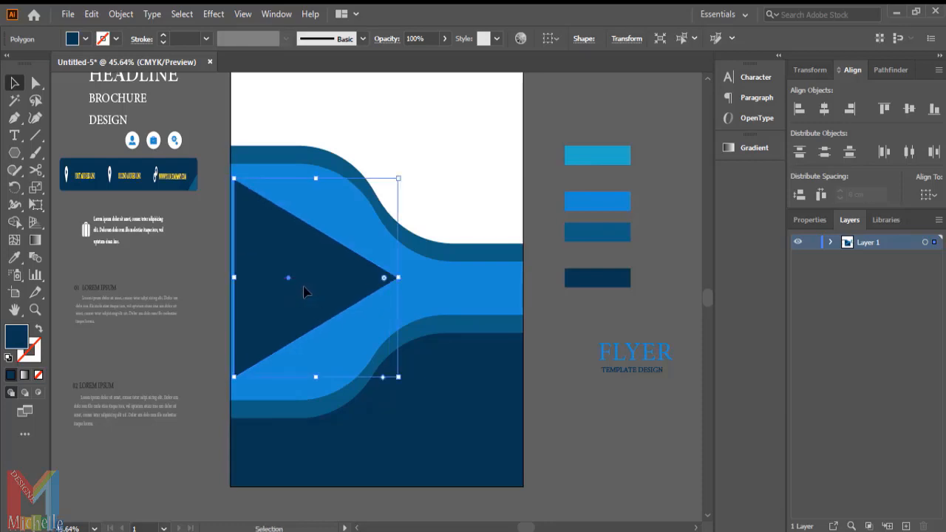
Stretch the triangle rightward to the start of the narrow band and align its base with the artboard's left edge.
{"action": "left_click_drag", "start_coordinate": [398, 277], "coordinate": [433, 277]}
{"action": "left_click_drag", "start_coordinate": [332, 285], "coordinate": [313, 291]}
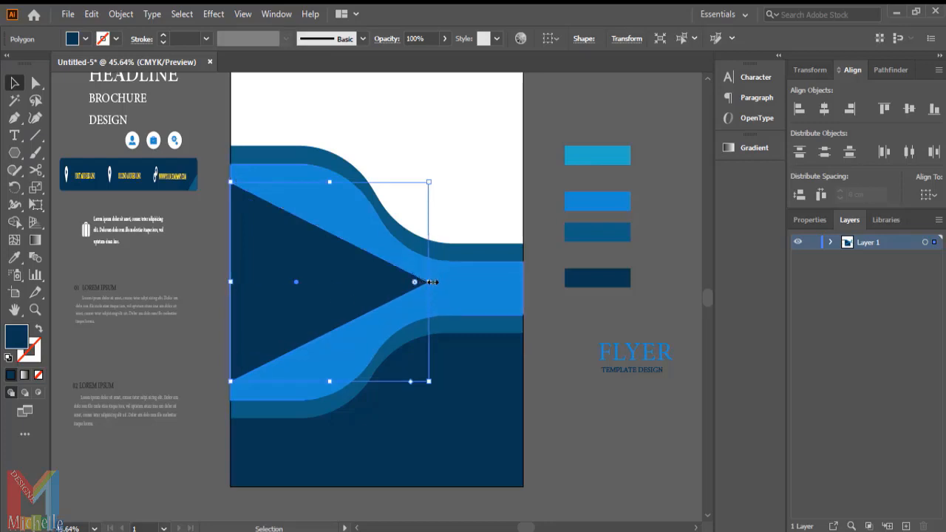
{"action": "left_click_drag", "start_coordinate": [432, 282], "coordinate": [447, 281]}
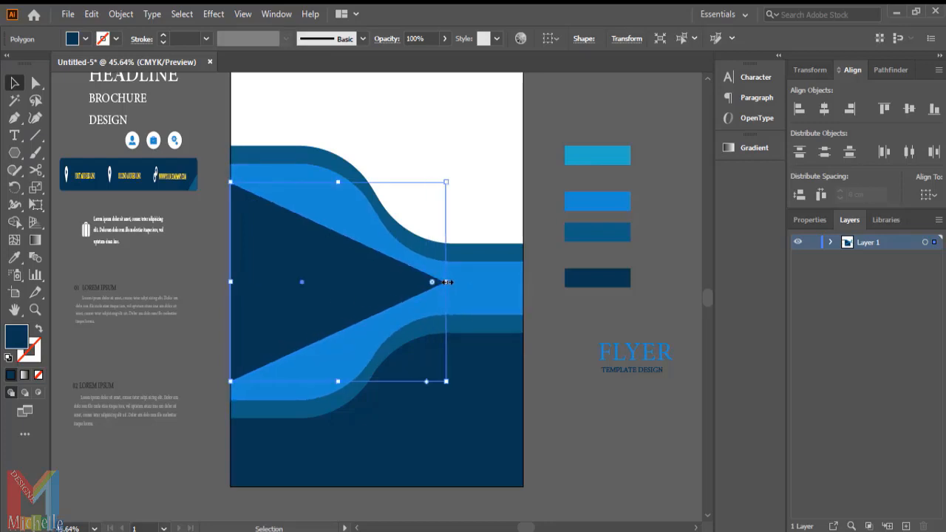
Round all three corners of the navy triangle and enlarge it to fill more of the bright blue shape.
{"action": "left_click", "coordinate": [35, 82]}
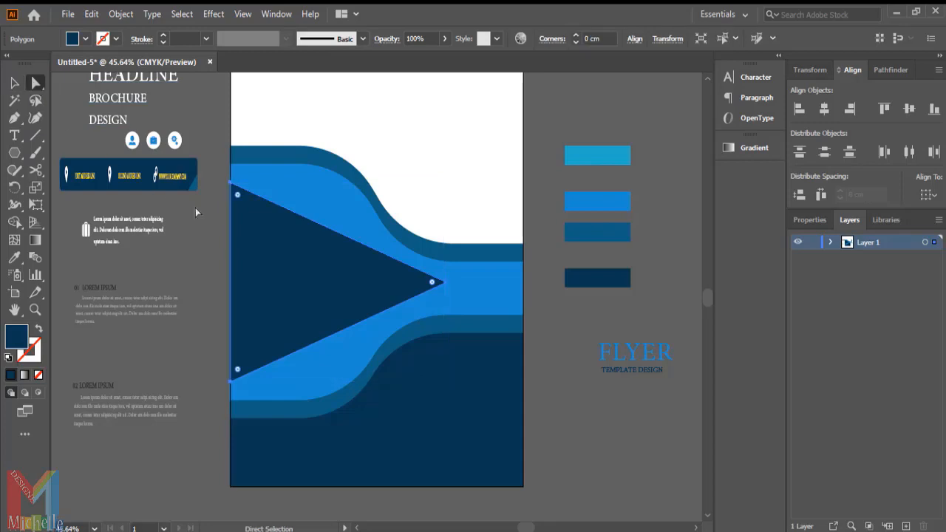
{"action": "left_click_drag", "start_coordinate": [238, 196], "coordinate": [317, 268]}
{"action": "left_click", "coordinate": [14, 82]}
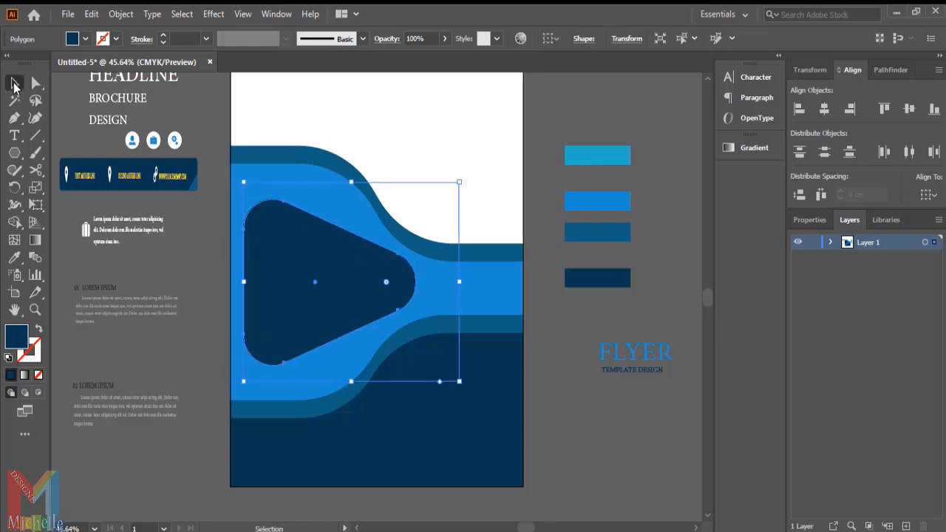
{"action": "left_click_drag", "start_coordinate": [460, 181], "coordinate": [481, 175]}
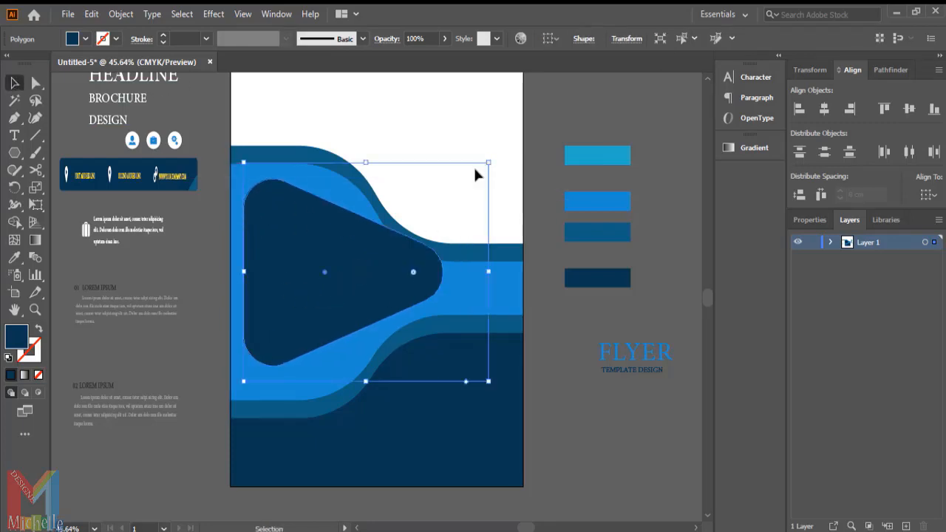
{"action": "left_click_drag", "start_coordinate": [240, 385], "coordinate": [234, 386]}
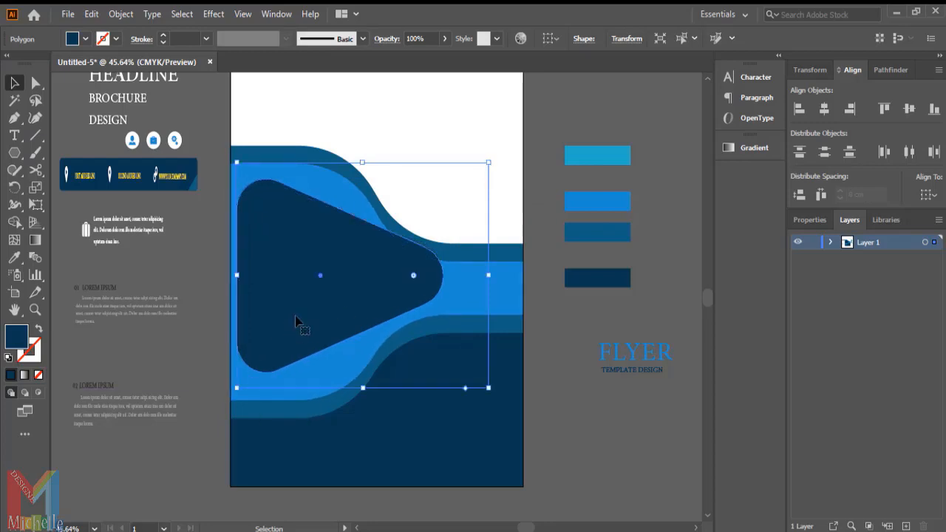
Move the navy triangle slightly down and over so its base sits on the artboard's left edge.
{"action": "left_click_drag", "start_coordinate": [295, 322], "coordinate": [294, 334]}
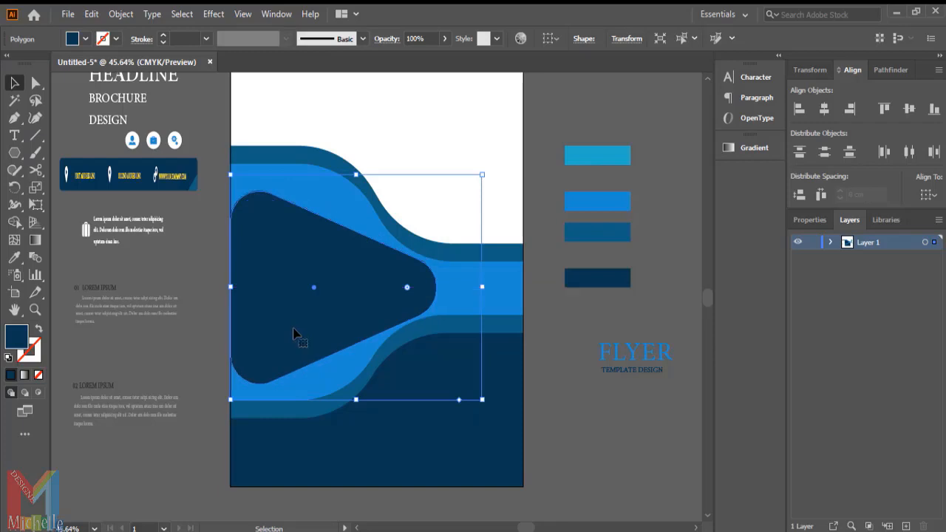
{"action": "left_click", "coordinate": [549, 167]}
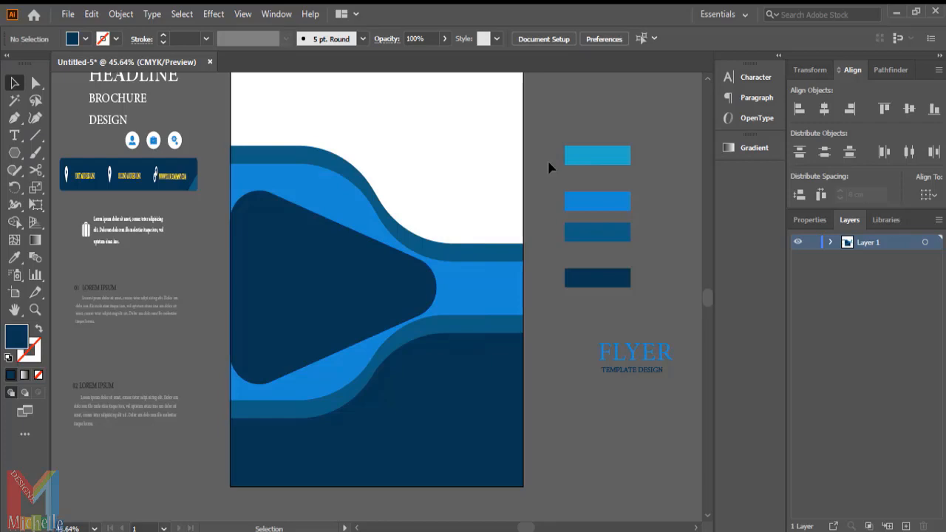
Place the pexels photo of a hand holding a phone from the Desktop folder as a linked image.
{"action": "left_click", "coordinate": [74, 15]}
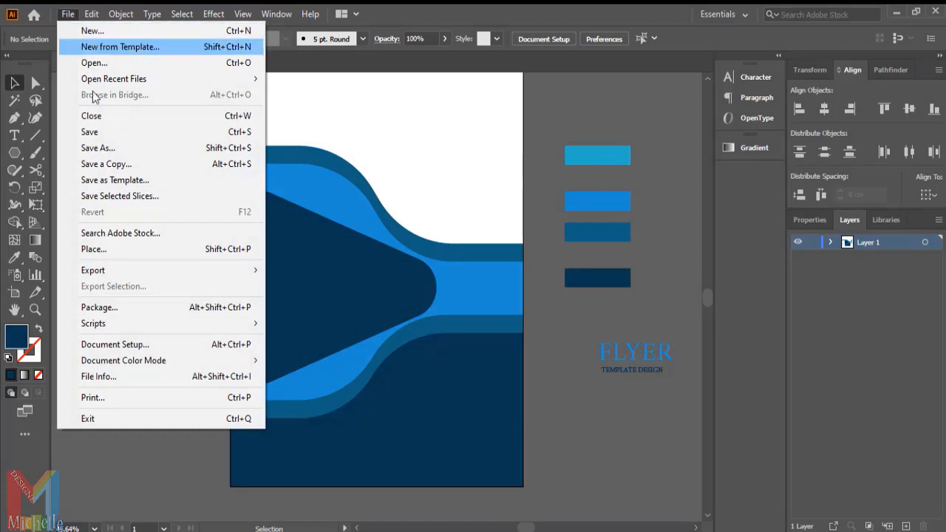
{"action": "left_click", "coordinate": [139, 247]}
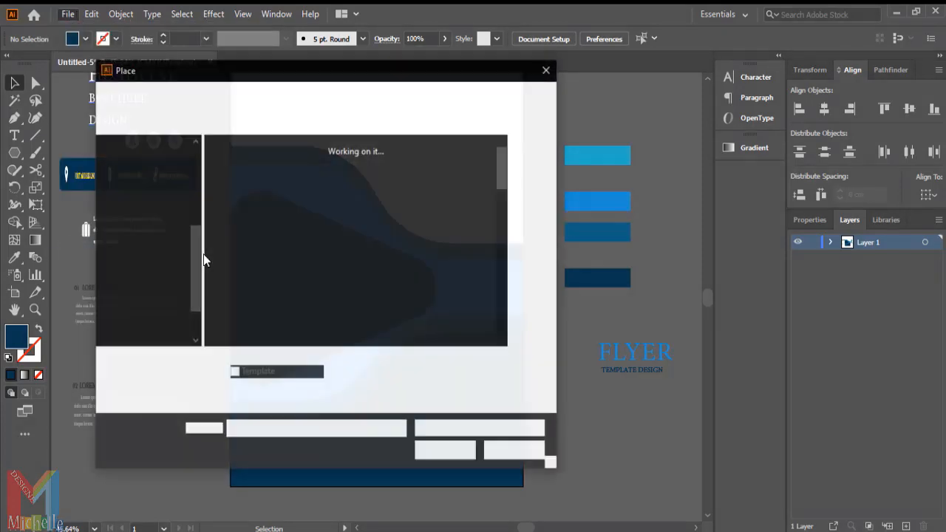
{"action": "scroll", "coordinate": [354, 231], "scroll_direction": "down", "scroll_amount": 5}
{"action": "scroll", "coordinate": [354, 231], "scroll_direction": "down", "scroll_amount": 8}
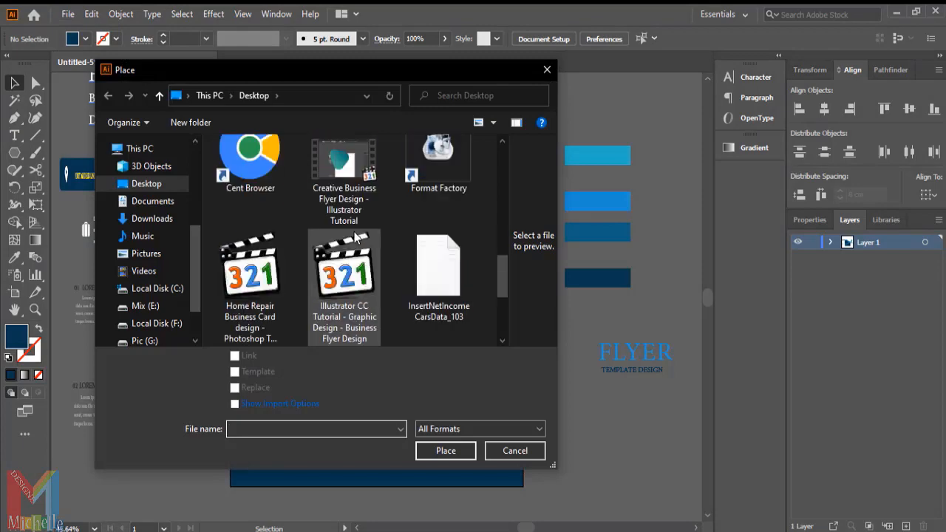
{"action": "left_click", "coordinate": [423, 233]}
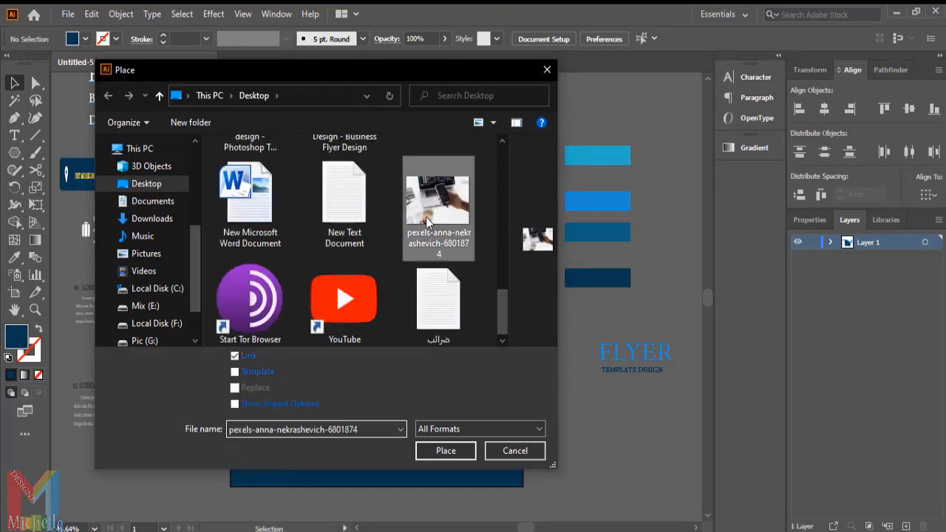
{"action": "left_click", "coordinate": [453, 450]}
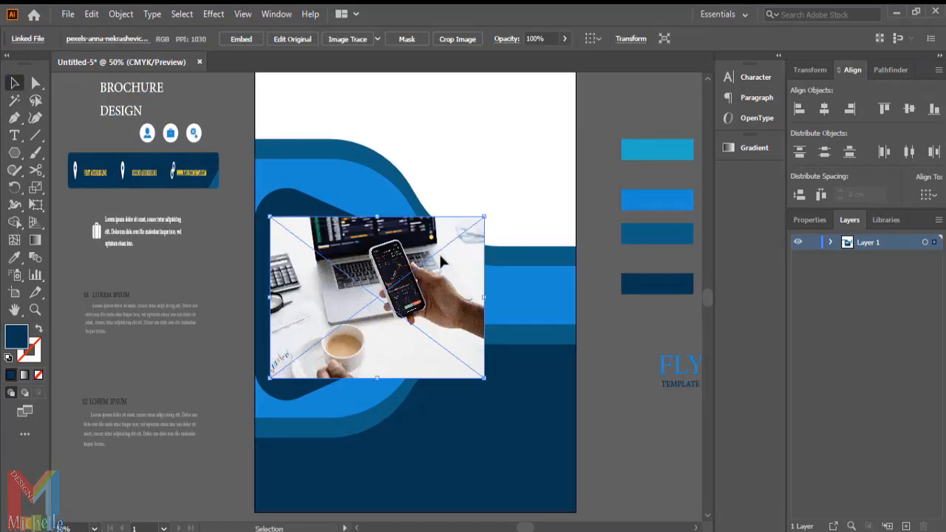
Align the photo with the artboard's left edge, stretch it to the triangle's tip, make it taller and nudge it upward.
{"action": "left_click_drag", "start_coordinate": [439, 252], "coordinate": [425, 248]}
{"action": "left_click_drag", "start_coordinate": [469, 293], "coordinate": [481, 292]}
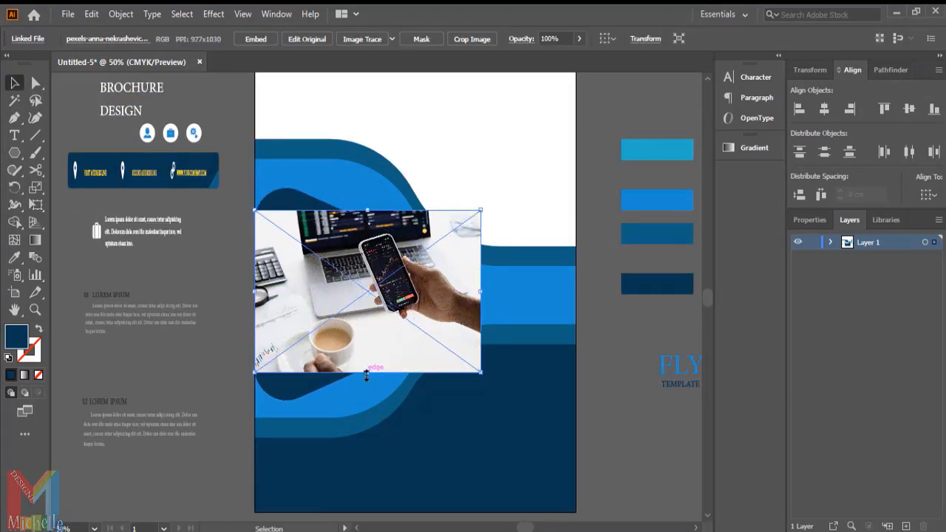
{"action": "left_click_drag", "start_coordinate": [368, 372], "coordinate": [367, 392]}
{"action": "left_click_drag", "start_coordinate": [368, 210], "coordinate": [368, 184]}
{"action": "left_click_drag", "start_coordinate": [368, 393], "coordinate": [368, 398]}
{"action": "key", "text": "shift+Up"}
{"action": "key", "text": "shift+Up"}
{"action": "key", "text": "shift+Up"}
Bring the navy triangle to the front so it lies above the photo.
{"action": "right_click", "coordinate": [326, 389]}
{"action": "mouse_move", "coordinate": [346, 297]}
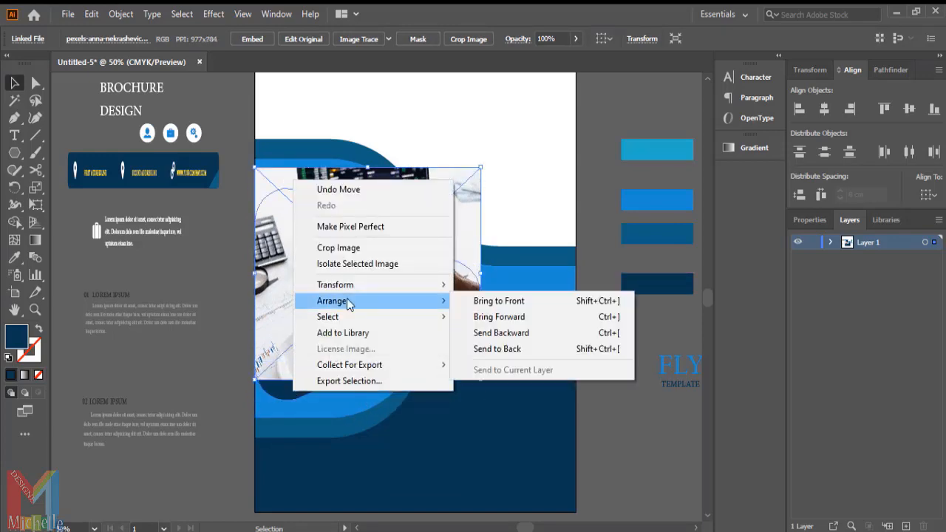
{"action": "left_click", "coordinate": [491, 303]}
{"action": "left_click", "coordinate": [344, 366]}
{"action": "right_click", "coordinate": [345, 366]}
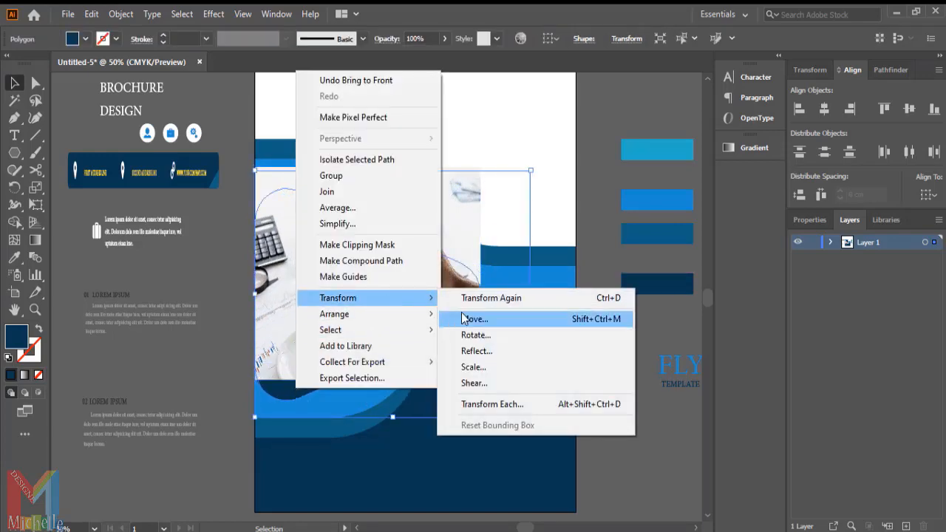
{"action": "left_click", "coordinate": [283, 397]}
{"action": "right_click", "coordinate": [284, 397]}
{"action": "mouse_move", "coordinate": [341, 313]}
{"action": "left_click", "coordinate": [460, 319]}
Move the photo down behind the triangle and widen it leftward past the artboard edge to about 19.2 cm, ending at the triangle's tip.
{"action": "left_click_drag", "start_coordinate": [439, 212], "coordinate": [442, 231]}
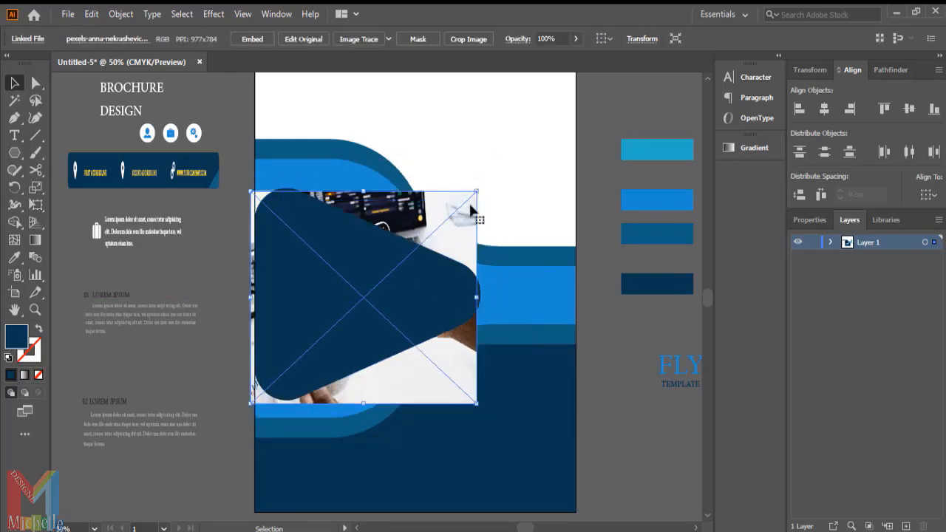
{"action": "left_click_drag", "start_coordinate": [480, 184], "coordinate": [462, 199]}
{"action": "left_click_drag", "start_coordinate": [463, 303], "coordinate": [481, 300]}
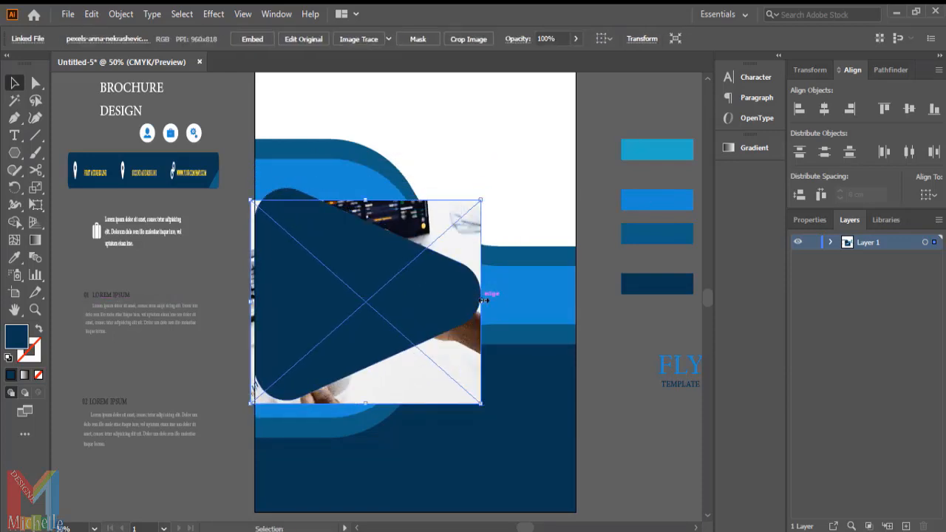
{"action": "left_click_drag", "start_coordinate": [250, 199], "coordinate": [242, 188]}
{"action": "left_click_drag", "start_coordinate": [243, 297], "coordinate": [187, 298]}
{"action": "left_click_drag", "start_coordinate": [333, 189], "coordinate": [336, 196]}
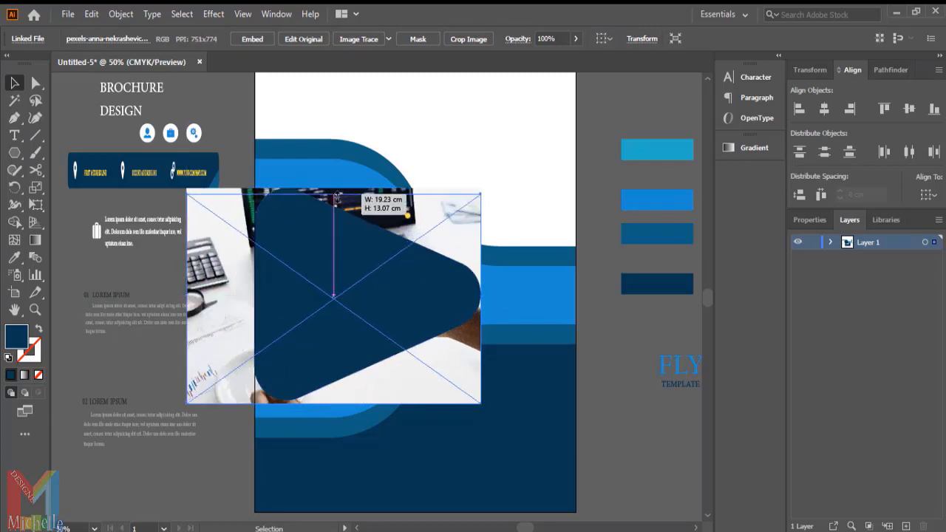
Clip the photo to the rounded triangle with a clipping mask made from both objects.
{"action": "right_click", "coordinate": [374, 208]}
{"action": "left_click", "coordinate": [363, 391]}
{"action": "left_click", "coordinate": [602, 297]}
{"action": "left_click", "coordinate": [499, 353]}
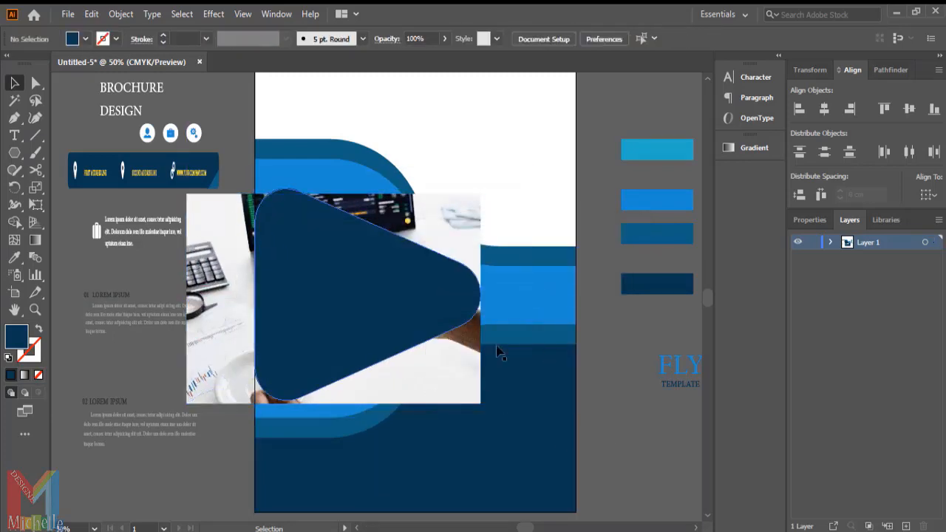
{"action": "left_click_drag", "start_coordinate": [499, 353], "coordinate": [439, 293]}
{"action": "key", "text": "ctrl+7"}
{"action": "left_click", "coordinate": [632, 445]}
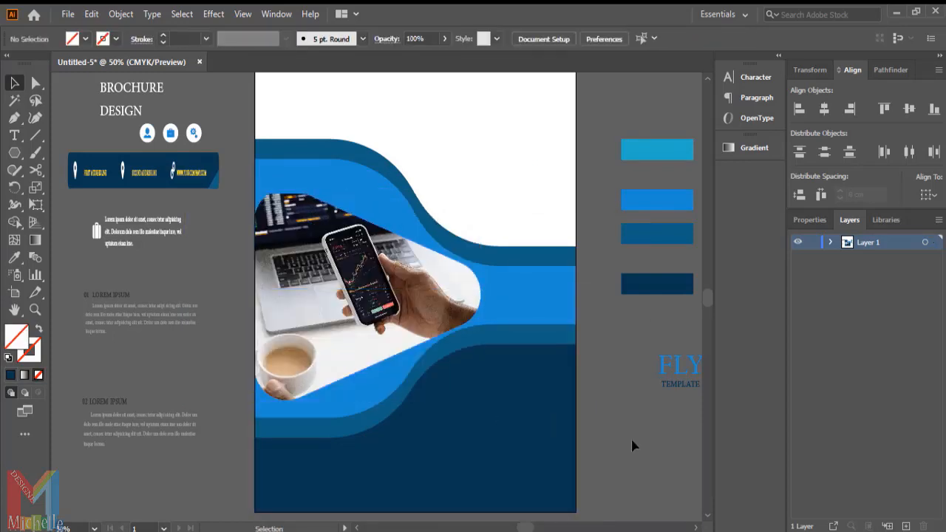
Draw a closed Pen triangle joining the artboard's two upper corners and the point where the curved band's upper border meets the right edge.
{"action": "left_click", "coordinate": [428, 305]}
{"action": "left_click", "coordinate": [14, 118]}
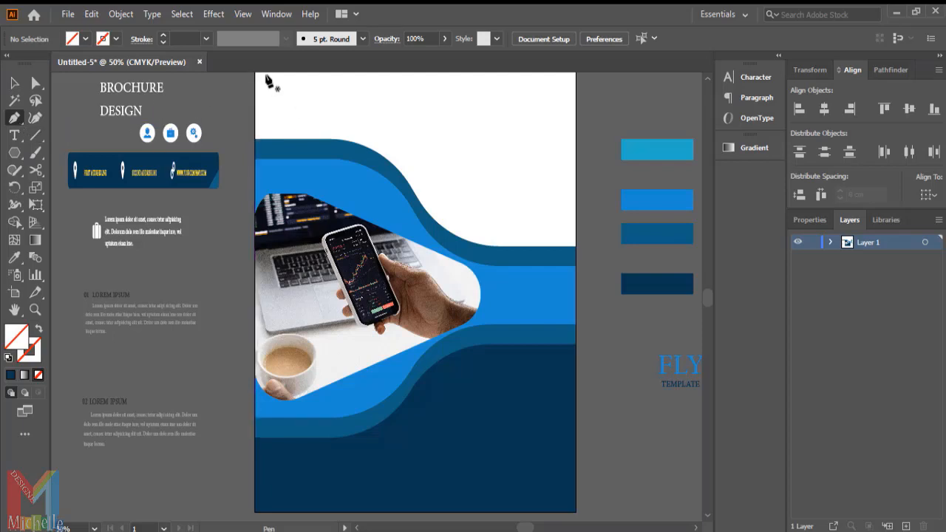
{"action": "scroll", "coordinate": [331, 138], "scroll_direction": "up", "scroll_amount": 2}
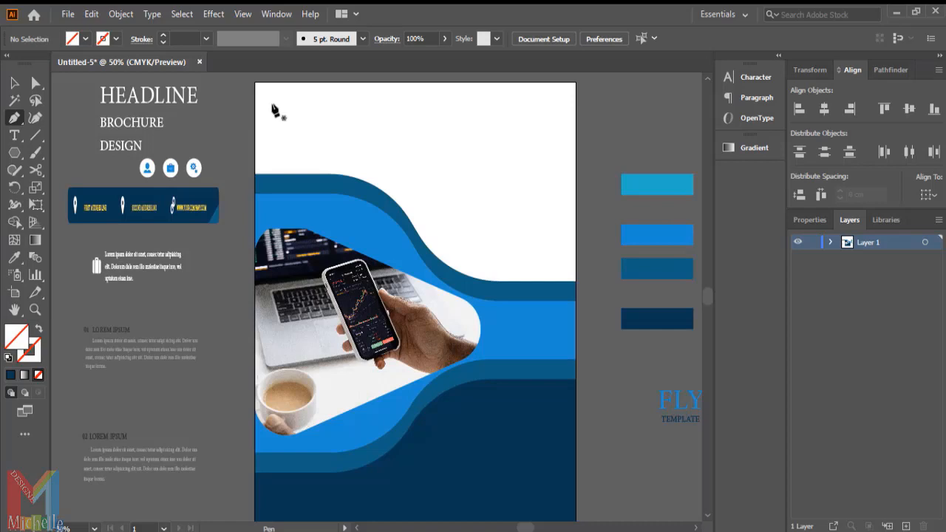
{"action": "scroll", "coordinate": [255, 87], "scroll_direction": "up", "scroll_amount": 1}
{"action": "left_click", "coordinate": [255, 94]}
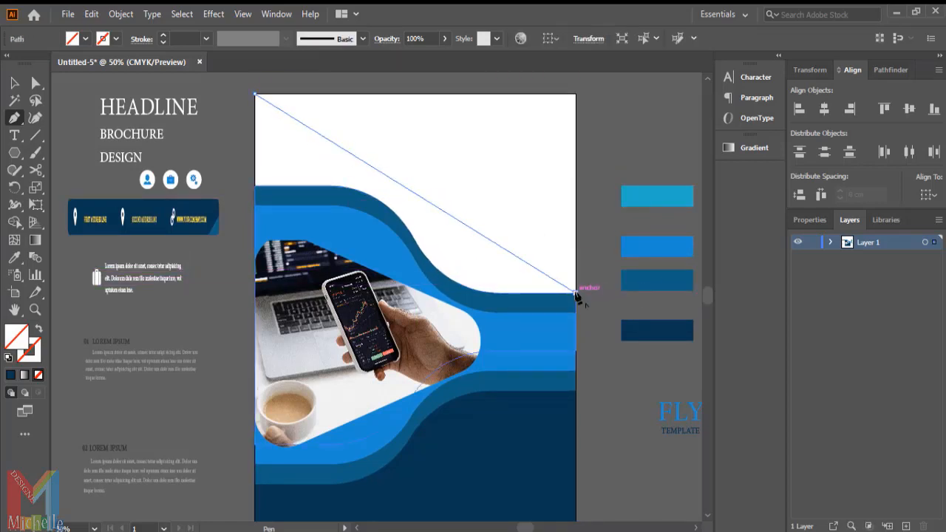
{"action": "left_click", "coordinate": [576, 293]}
{"action": "left_click", "coordinate": [576, 94]}
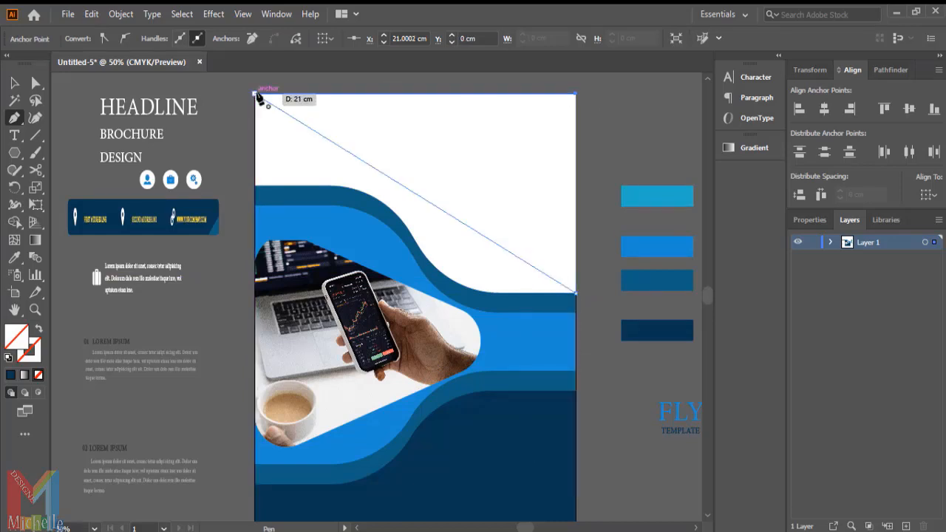
{"action": "left_click", "coordinate": [255, 94]}
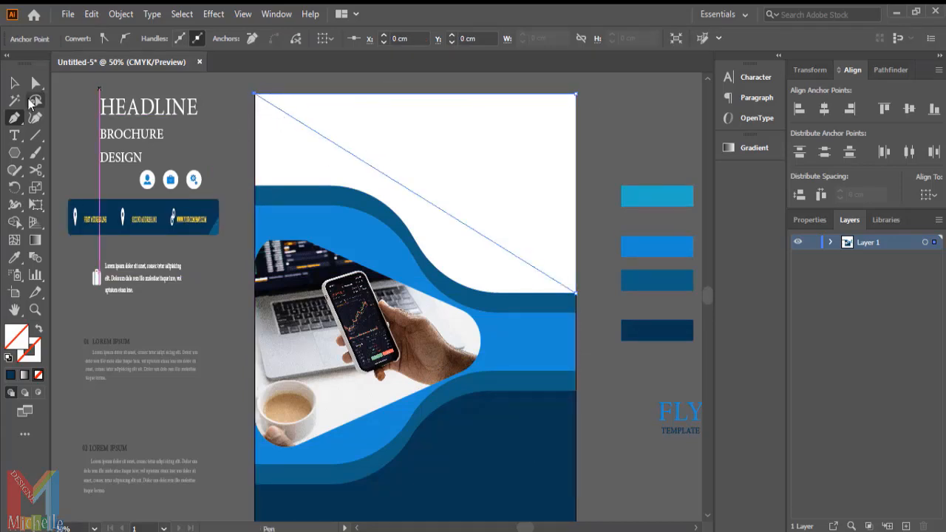
Fill the new triangle with the light blue sampled from the first swatch.
{"action": "left_click", "coordinate": [15, 87]}
{"action": "left_click", "coordinate": [509, 164]}
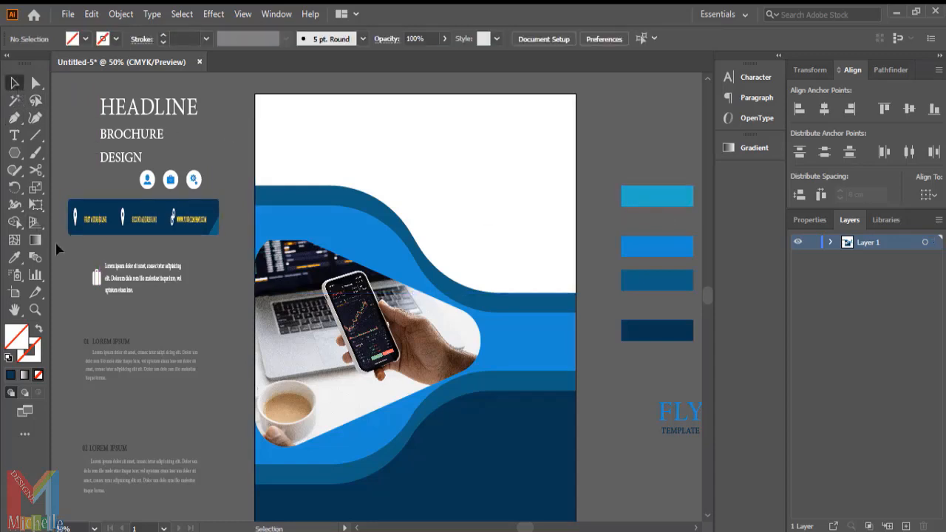
{"action": "left_click", "coordinate": [480, 235]}
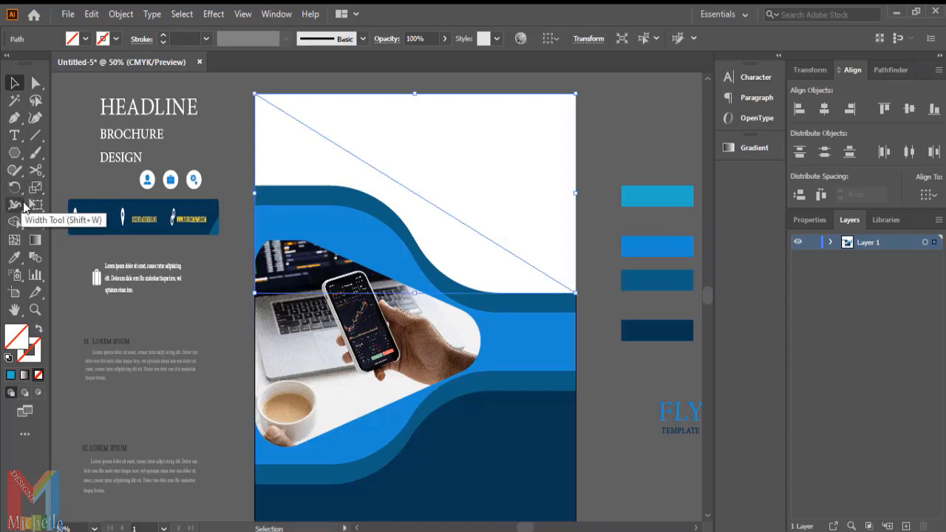
{"action": "left_click", "coordinate": [14, 257]}
{"action": "left_click", "coordinate": [667, 195]}
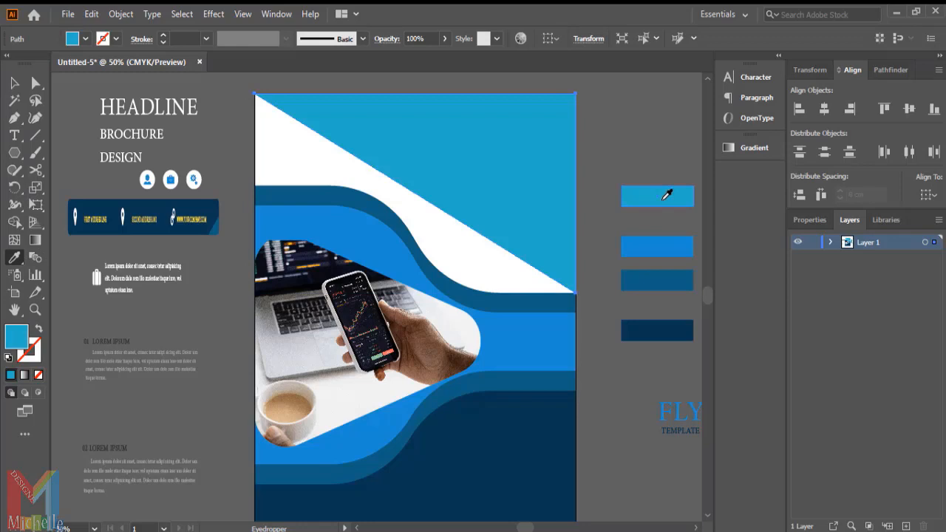
Apply a linear gradient fill to the upper corner triangle.
{"action": "key", "text": "g"}
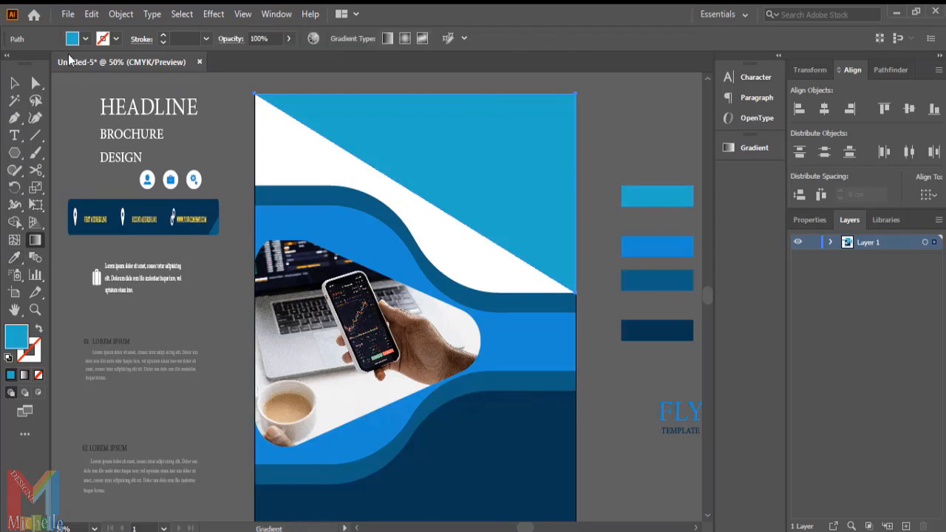
{"action": "left_click", "coordinate": [387, 39]}
{"action": "left_click", "coordinate": [387, 43]}
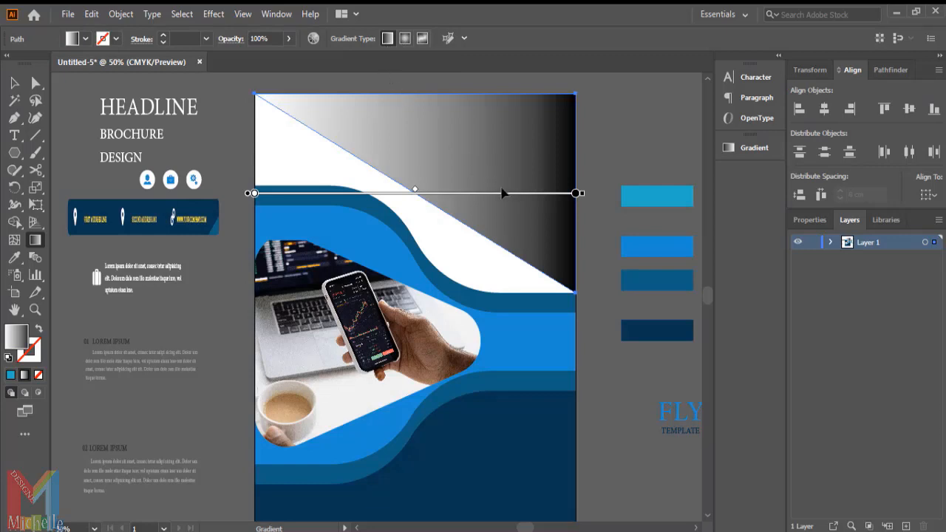
Sample the band's bright blue for the gradient's start stop and its darker blue border for the end stop.
{"action": "left_click", "coordinate": [752, 148]}
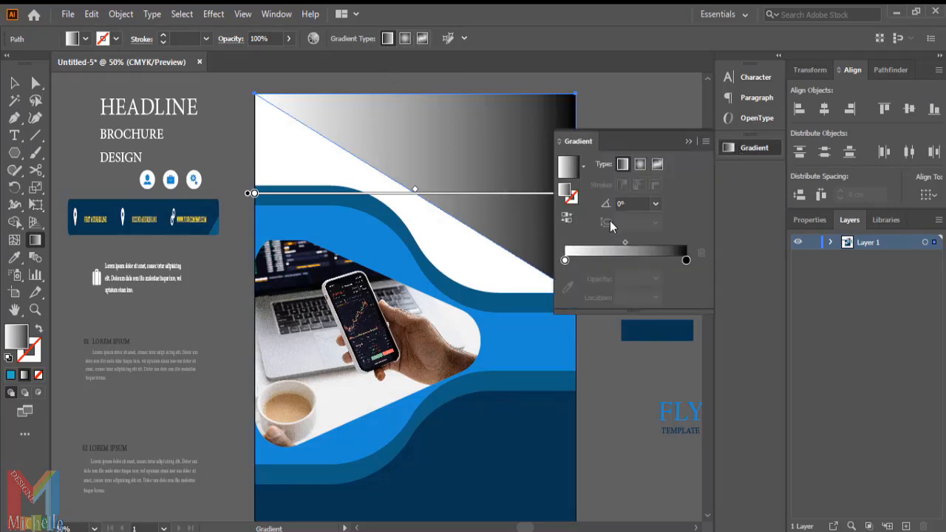
{"action": "left_click", "coordinate": [564, 260]}
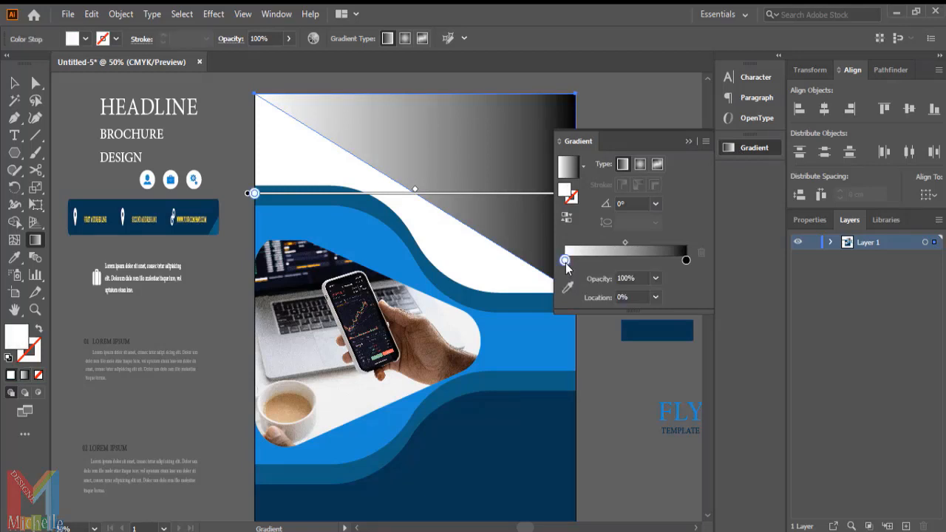
{"action": "left_click", "coordinate": [567, 288]}
{"action": "left_click", "coordinate": [526, 327]}
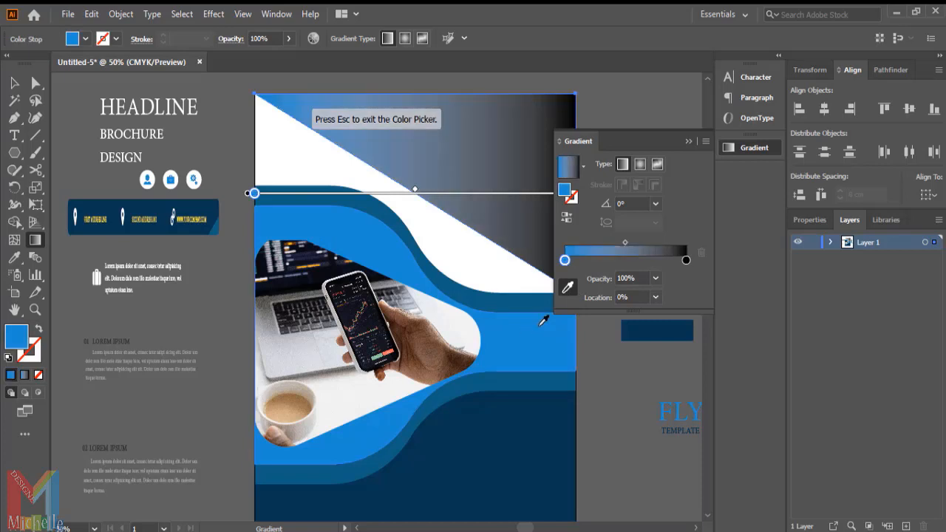
{"action": "left_click", "coordinate": [684, 262]}
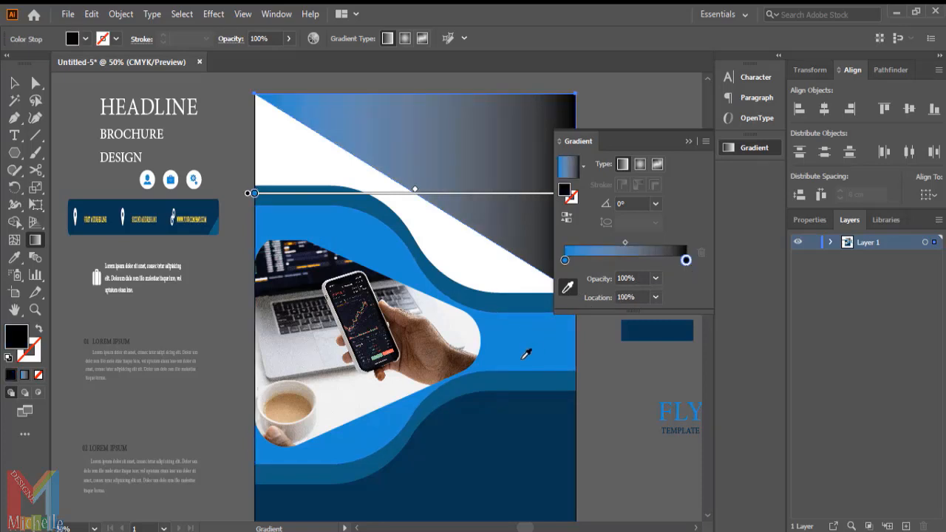
{"action": "left_click", "coordinate": [517, 378]}
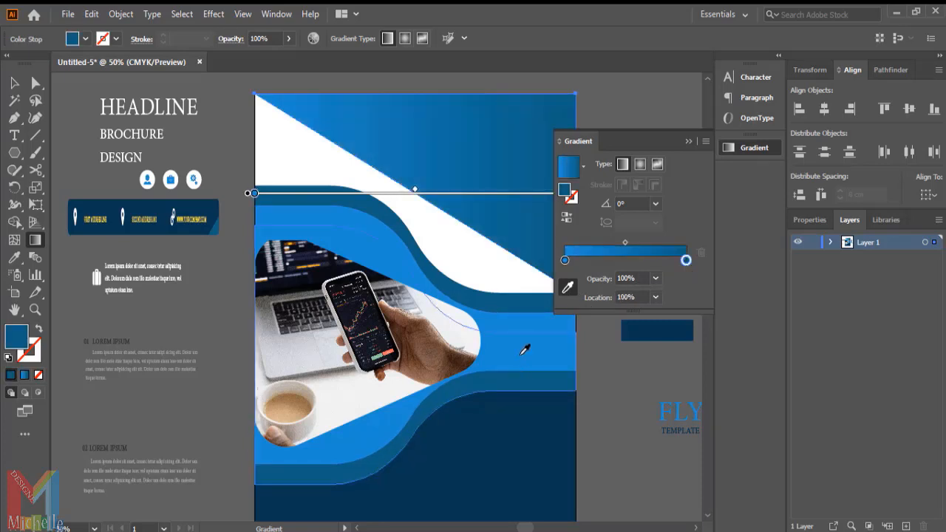
{"action": "left_click", "coordinate": [688, 141]}
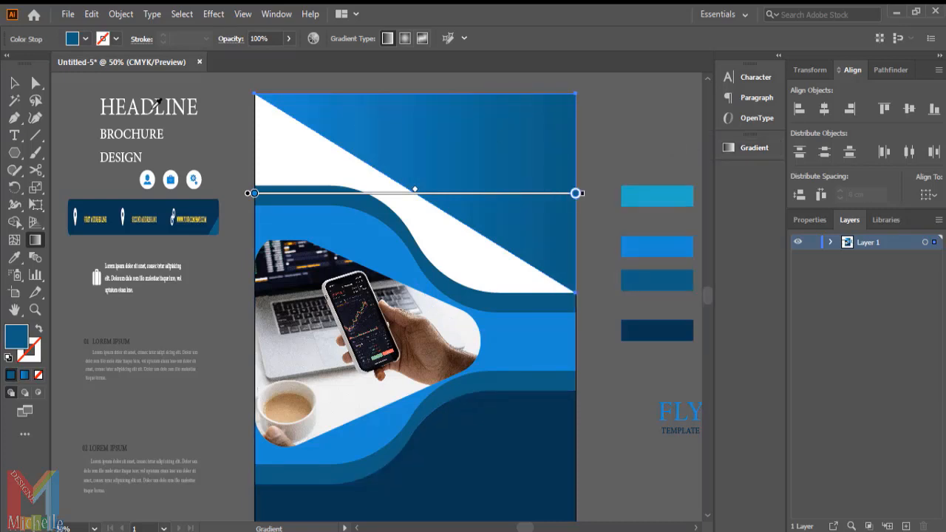
{"action": "left_click", "coordinate": [15, 83]}
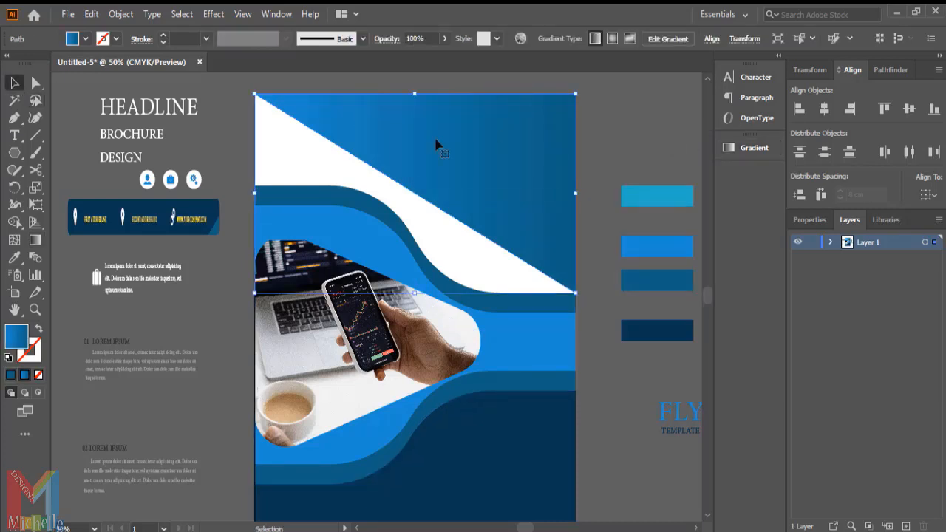
Duplicate the gradient triangle, offsetting the copy down and to the left of the original.
{"action": "left_click", "coordinate": [626, 116]}
{"action": "left_click", "coordinate": [494, 159]}
{"action": "left_click_drag", "start_coordinate": [494, 158], "coordinate": [461, 194]}
Rotate the duplicated gradient triangle by 180°.
{"action": "right_click", "coordinate": [460, 194]}
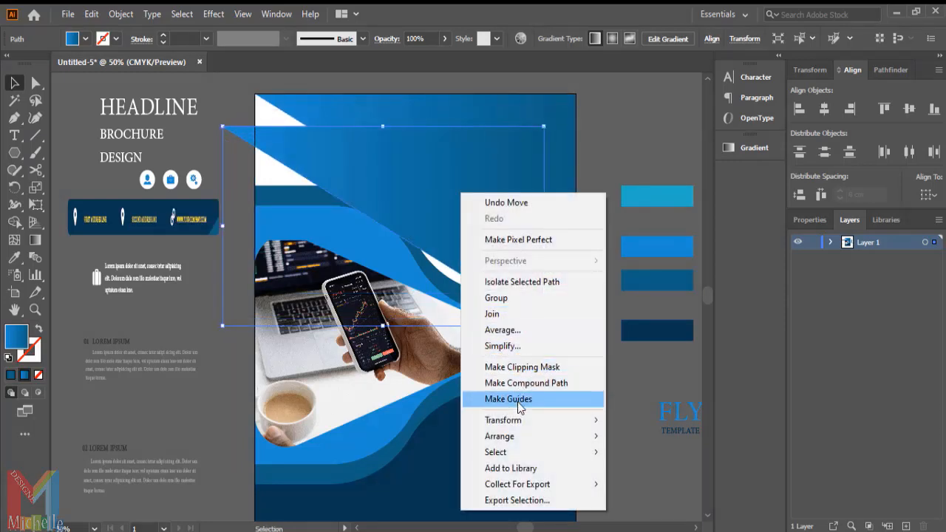
{"action": "mouse_move", "coordinate": [523, 423]}
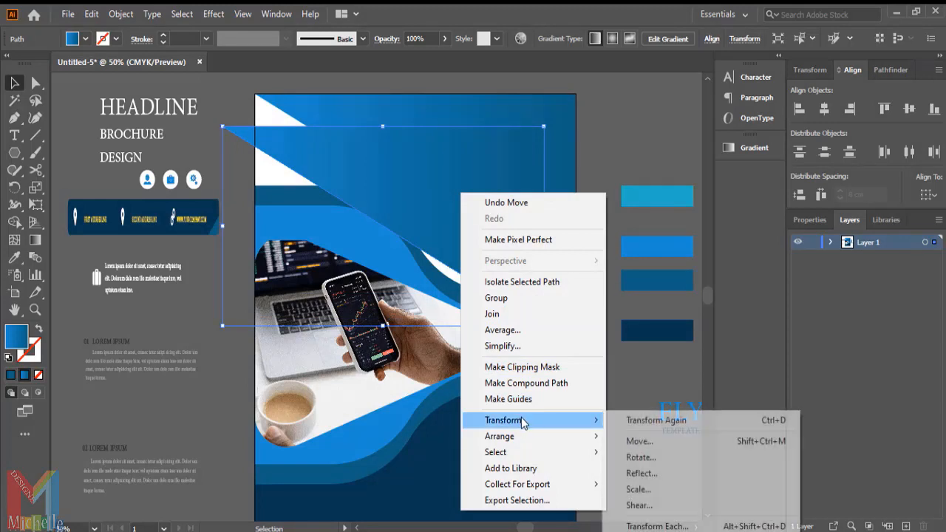
{"action": "left_click", "coordinate": [671, 477]}
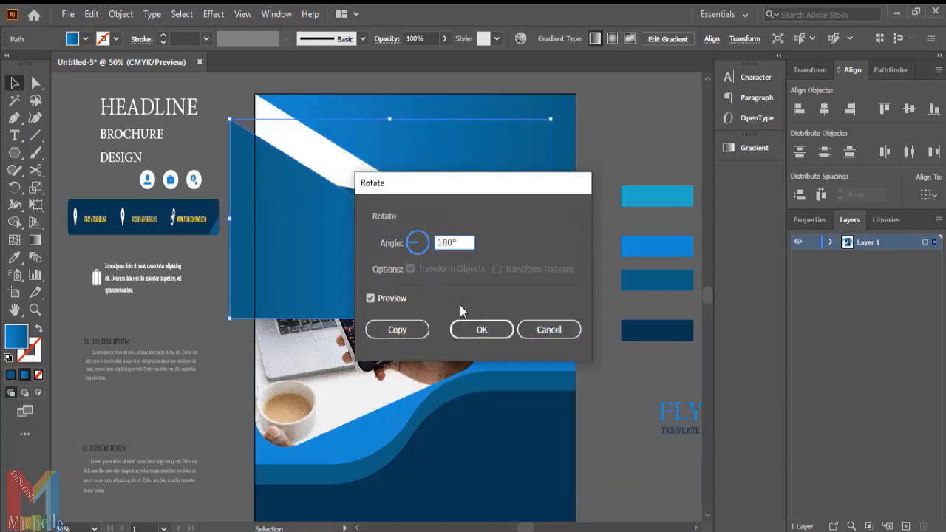
{"action": "left_click", "coordinate": [474, 328]}
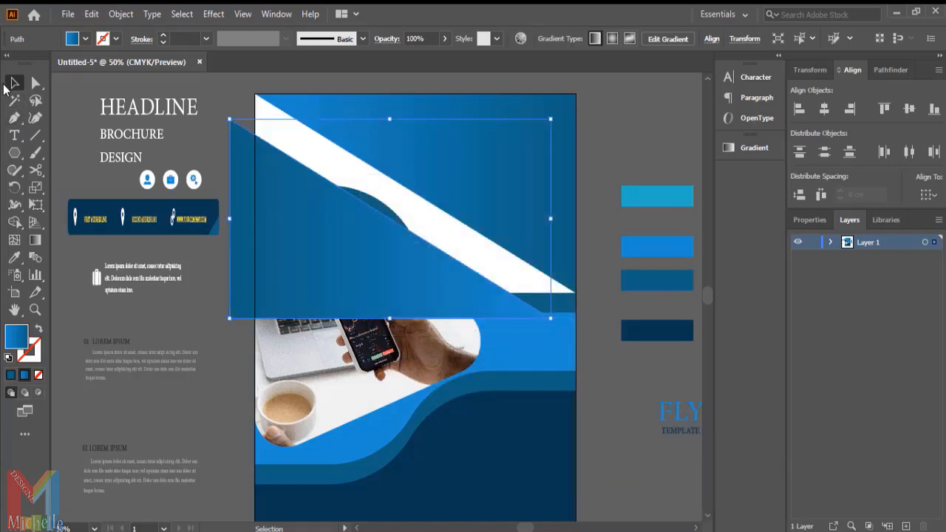
Fit the rotated triangle against the upper corner triangle's diagonal to fill the header, and send it to the back.
{"action": "left_click_drag", "start_coordinate": [378, 255], "coordinate": [399, 240]}
{"action": "right_click", "coordinate": [399, 240]}
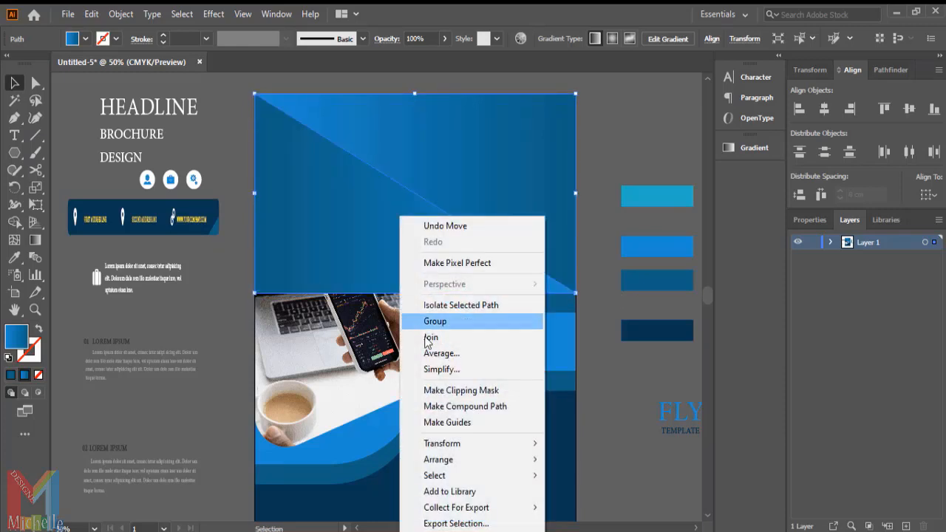
{"action": "mouse_move", "coordinate": [541, 463]}
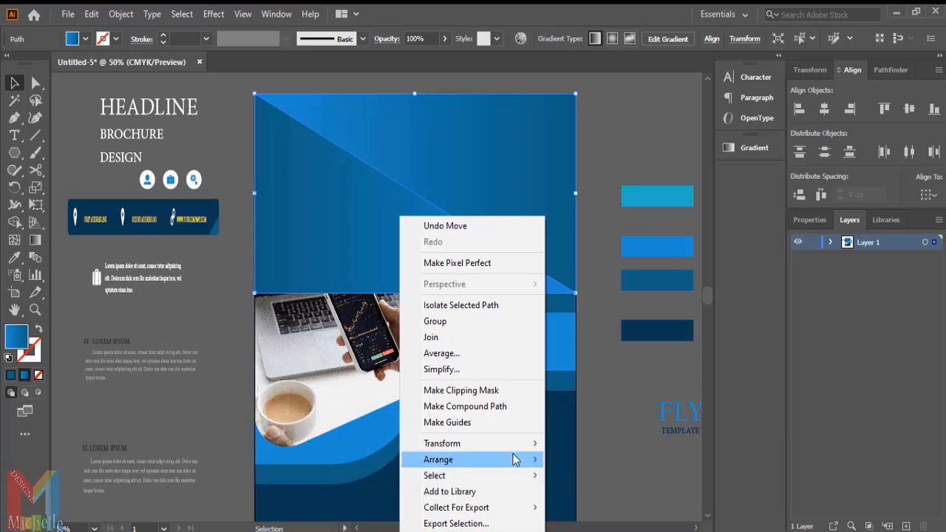
{"action": "left_click", "coordinate": [595, 507]}
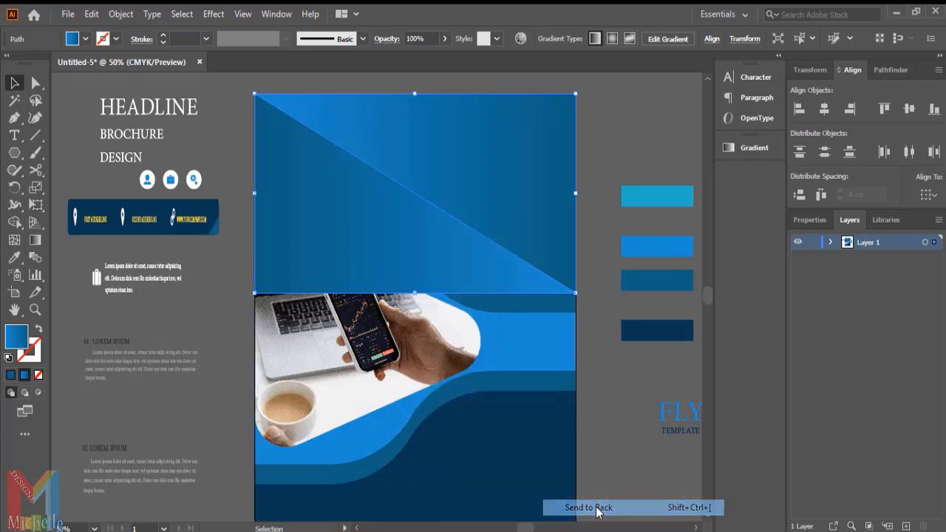
{"action": "left_click", "coordinate": [660, 494]}
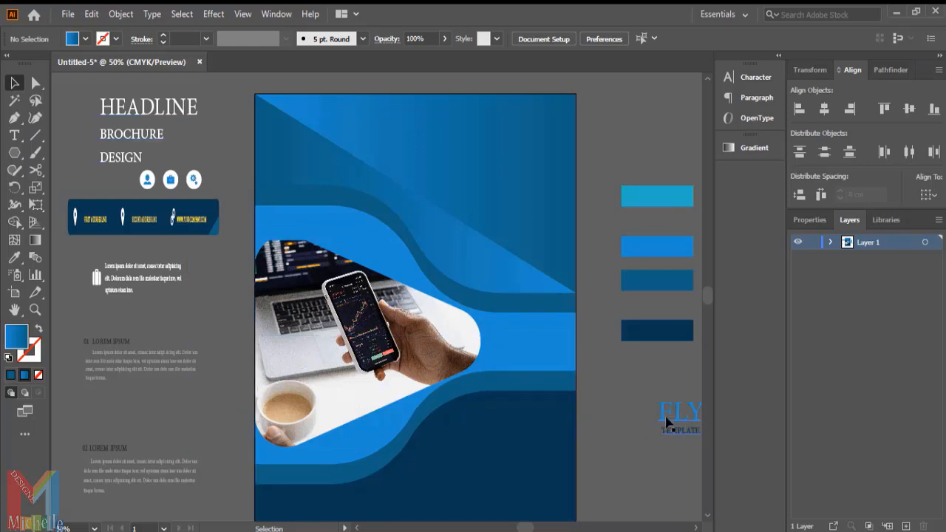
Place the FLYER TEMPLATE DESIGN text in the header's upper right corner, enlarge it and bring it to the front.
{"action": "left_click_drag", "start_coordinate": [668, 422], "coordinate": [459, 135]}
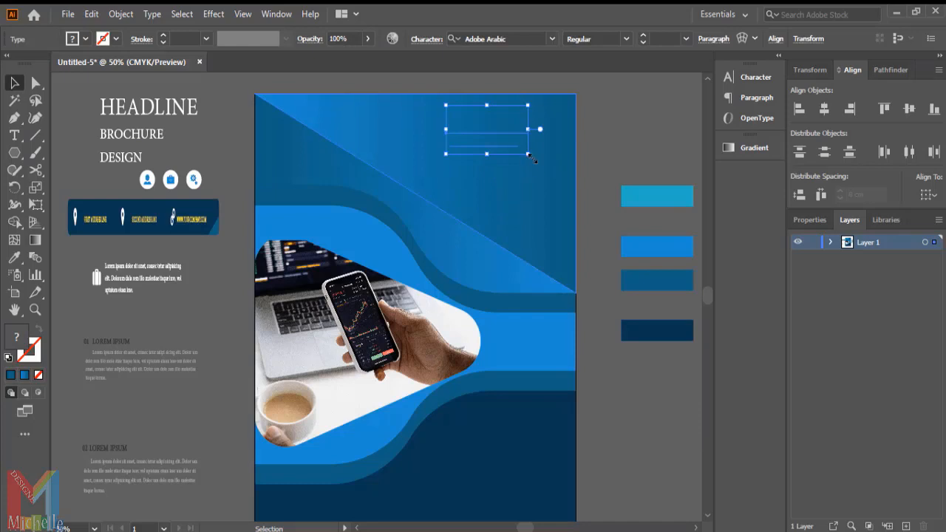
{"action": "left_click_drag", "start_coordinate": [548, 177], "coordinate": [524, 170]}
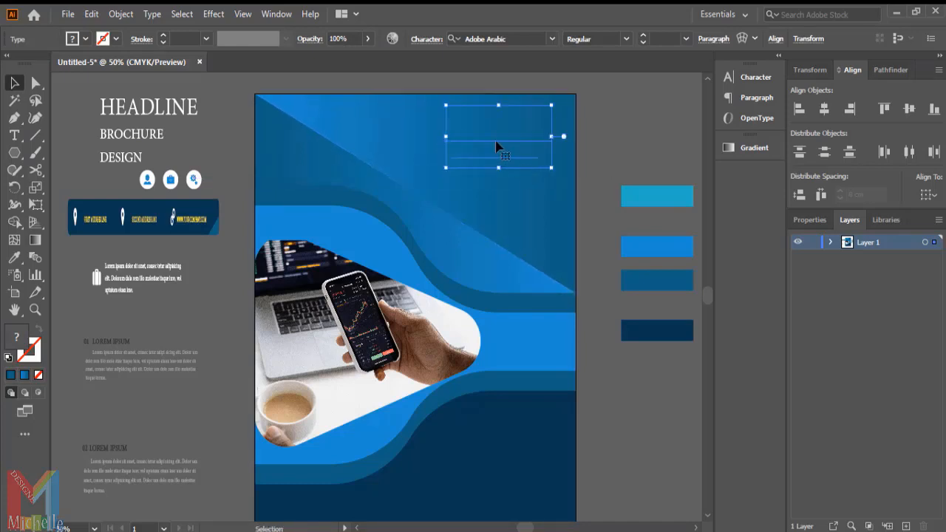
{"action": "right_click", "coordinate": [496, 141]}
{"action": "mouse_move", "coordinate": [616, 369]}
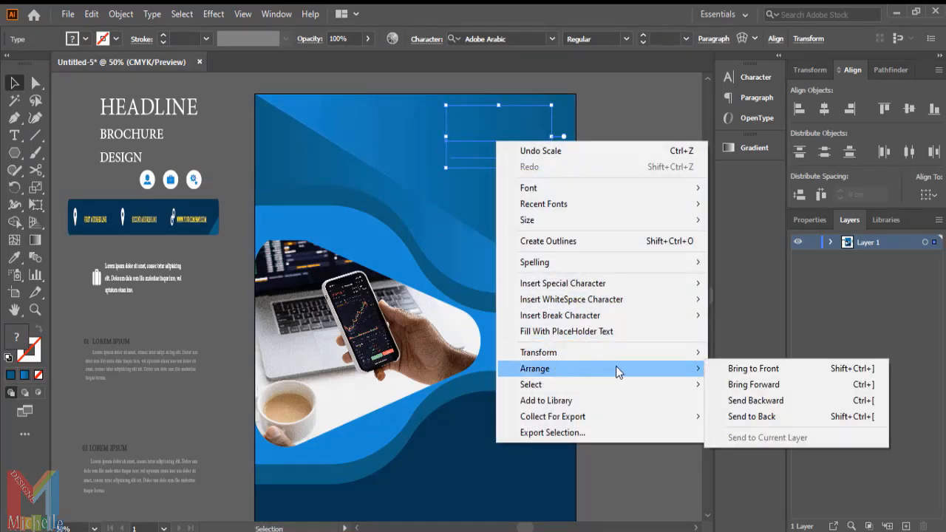
{"action": "left_click", "coordinate": [723, 370]}
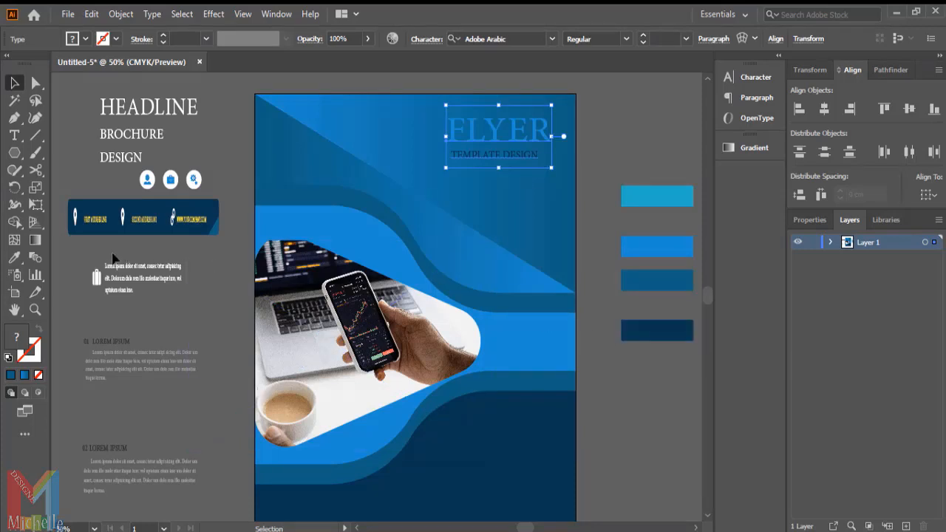
Recolor the whole FLYER TEMPLATE DESIGN text with the light blue sampled from the first swatch.
{"action": "left_click", "coordinate": [15, 258]}
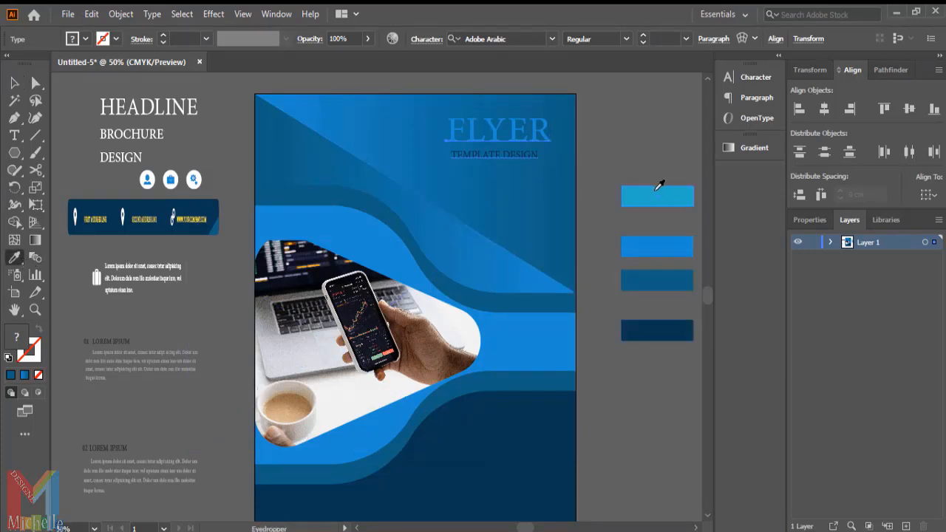
{"action": "left_click", "coordinate": [655, 196]}
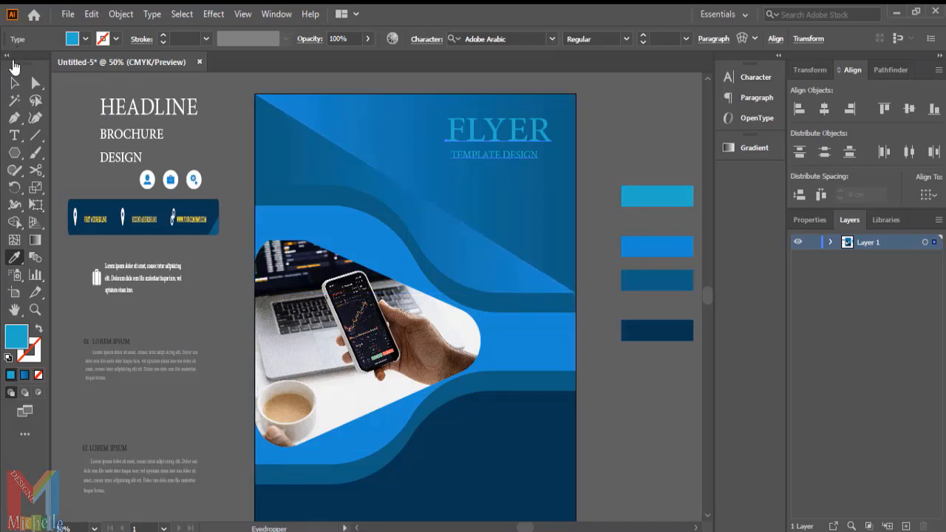
{"action": "left_click", "coordinate": [14, 83]}
Fill the word FLYER in the header title with the White swatch.
{"action": "double_click", "coordinate": [518, 135]}
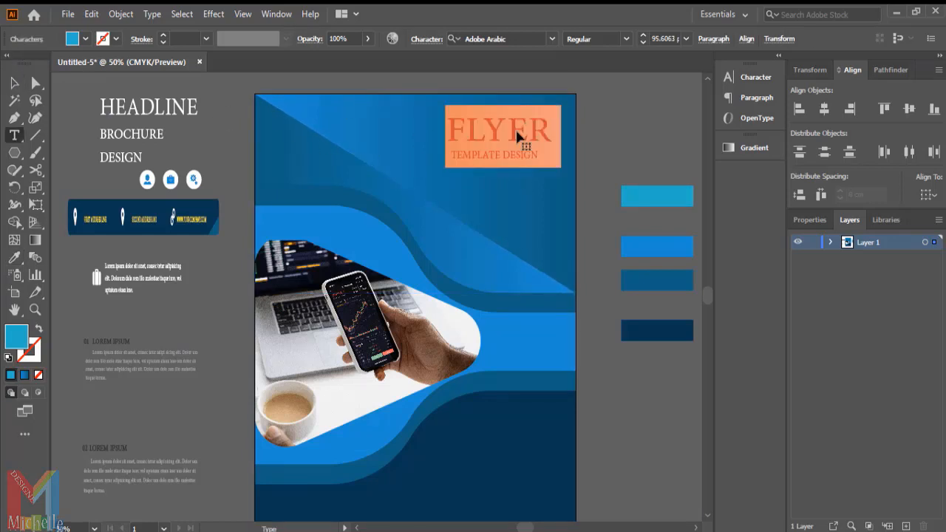
{"action": "key", "text": "ctrl+a"}
{"action": "left_click", "coordinate": [85, 39]}
{"action": "scroll", "coordinate": [79, 81], "scroll_direction": "up", "scroll_amount": 10}
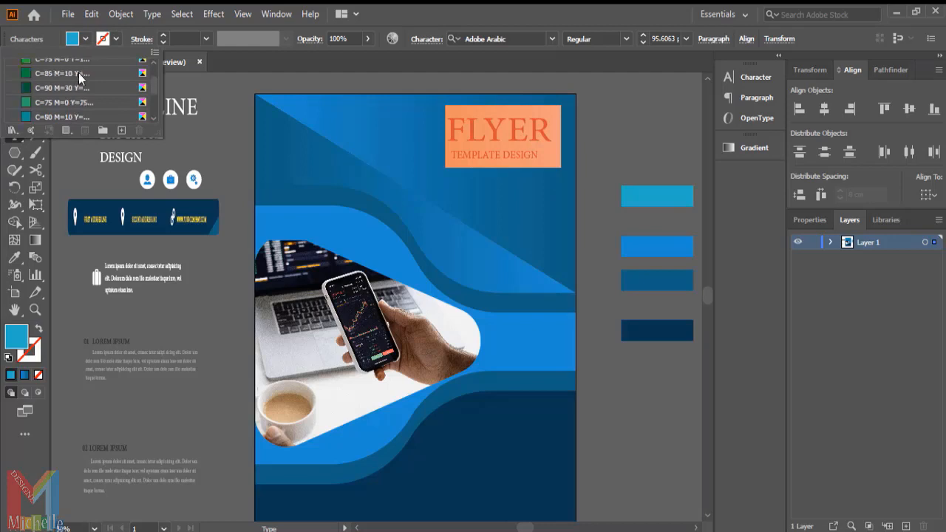
{"action": "left_click", "coordinate": [27, 97]}
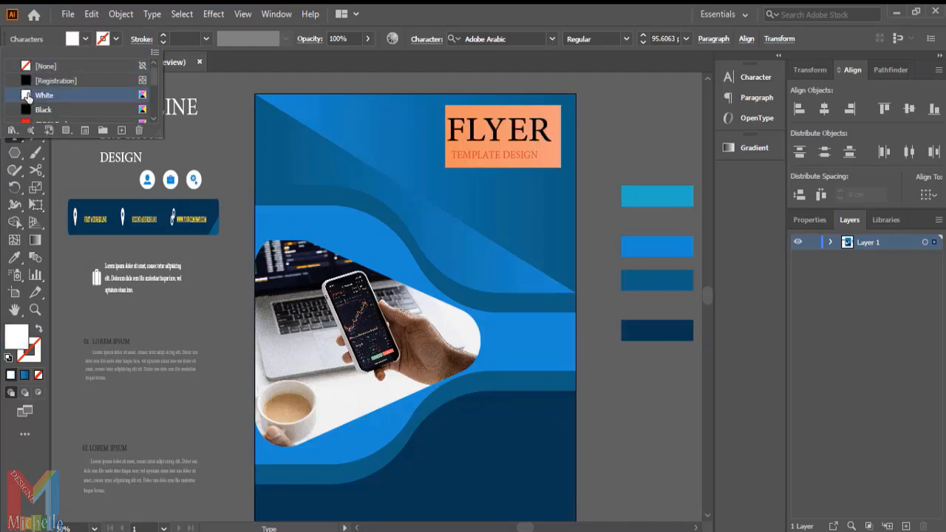
{"action": "left_click", "coordinate": [627, 118]}
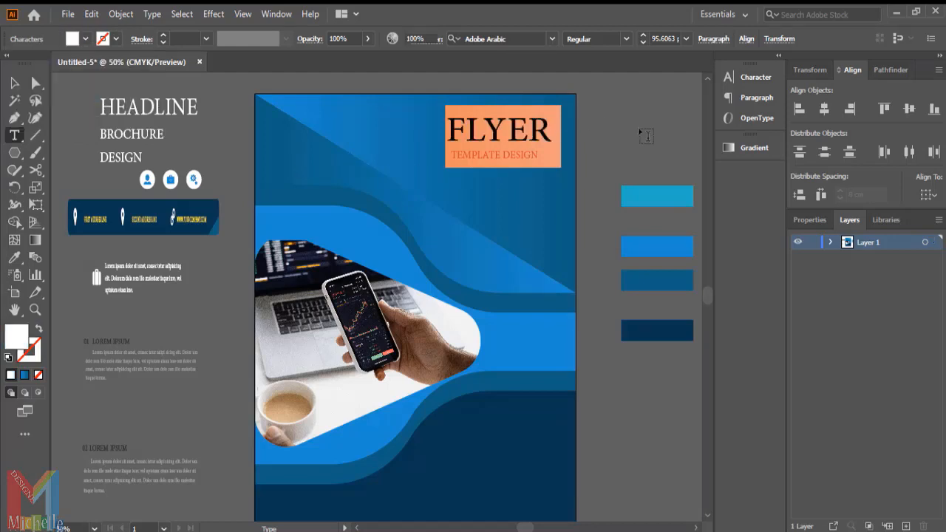
{"action": "left_click", "coordinate": [646, 135]}
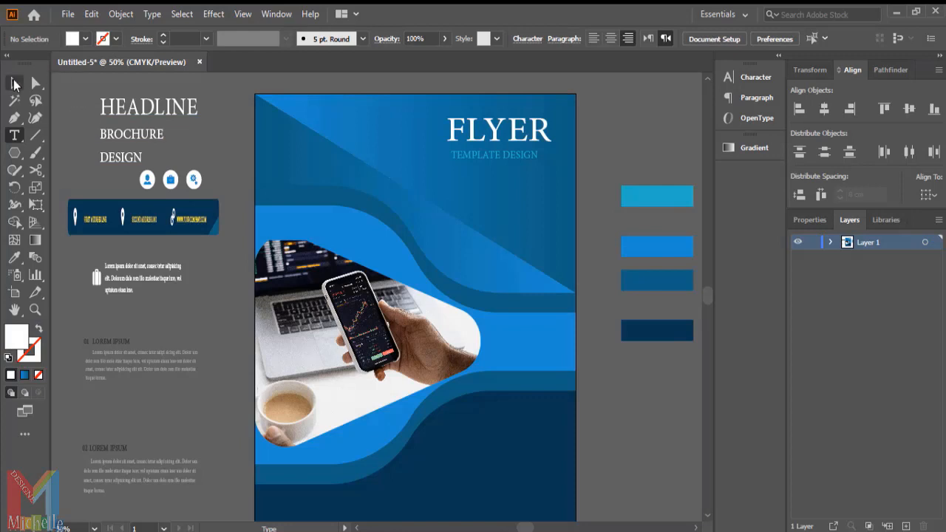
Fill the TEMPLATE DESIGN line under the title with the White swatch.
{"action": "left_click", "coordinate": [14, 83]}
{"action": "double_click", "coordinate": [498, 159]}
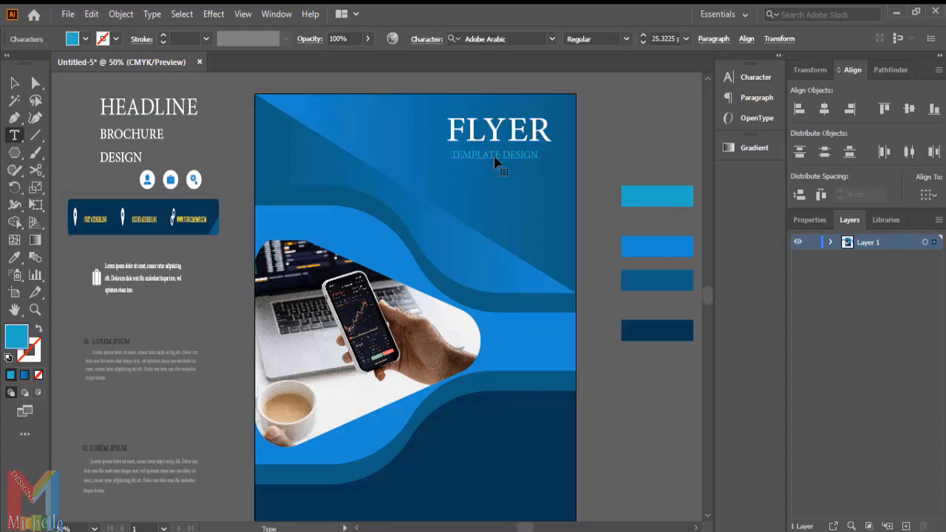
{"action": "left_click_drag", "start_coordinate": [538, 157], "coordinate": [443, 156]}
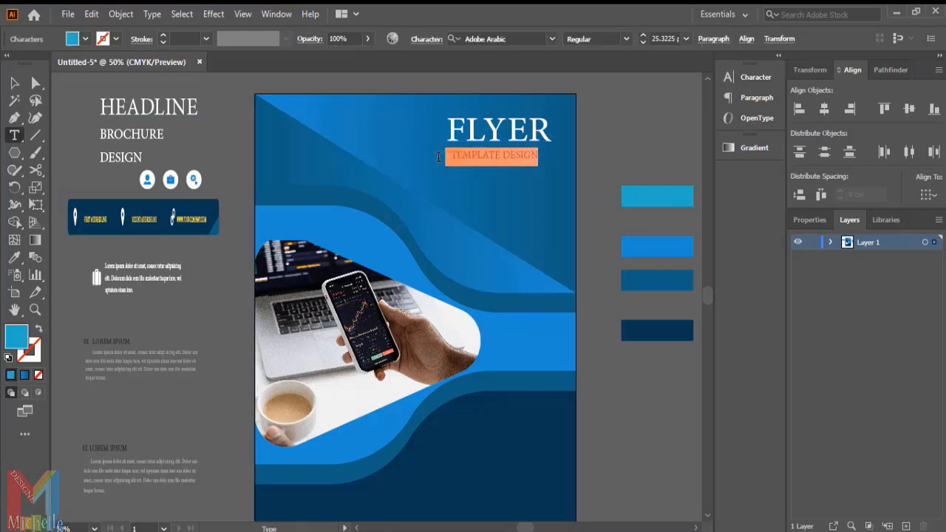
{"action": "left_click", "coordinate": [72, 40]}
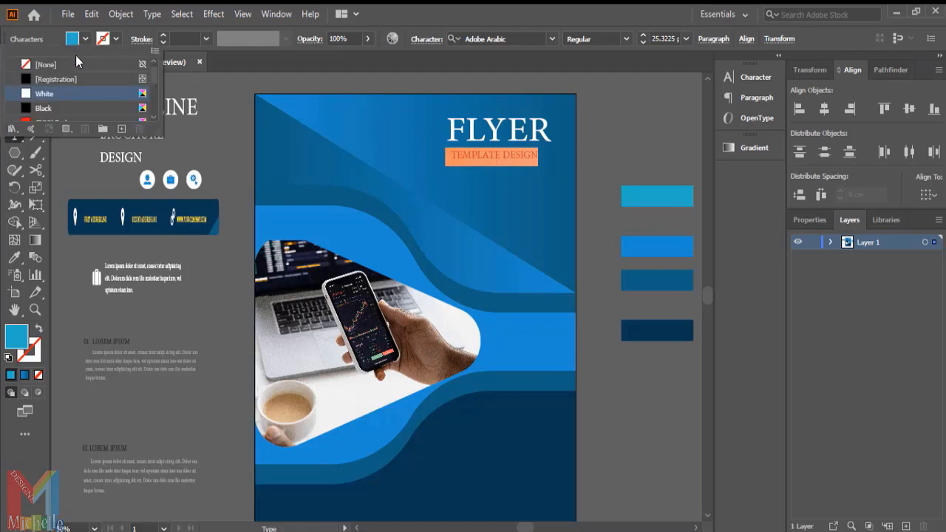
{"action": "left_click", "coordinate": [27, 96]}
{"action": "left_click", "coordinate": [615, 131]}
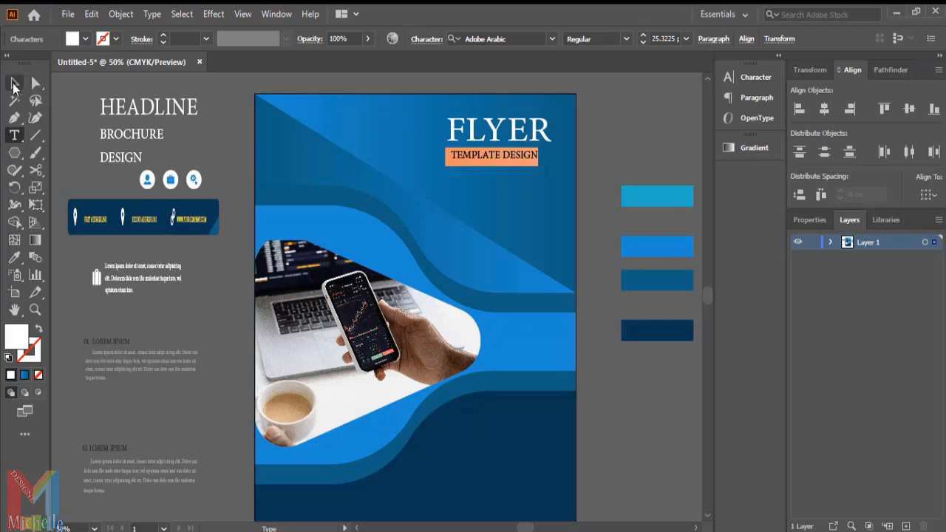
{"action": "key", "text": "Escape"}
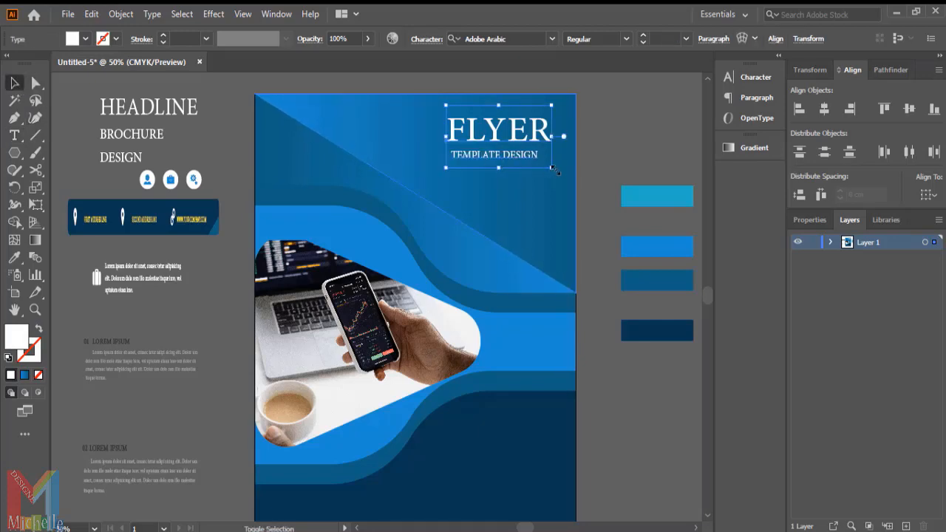
Enlarge the FLYER TEMPLATE DESIGN text slightly, keeping its upper left corner in place.
{"action": "left_click_drag", "start_coordinate": [552, 168], "coordinate": [560, 173]}
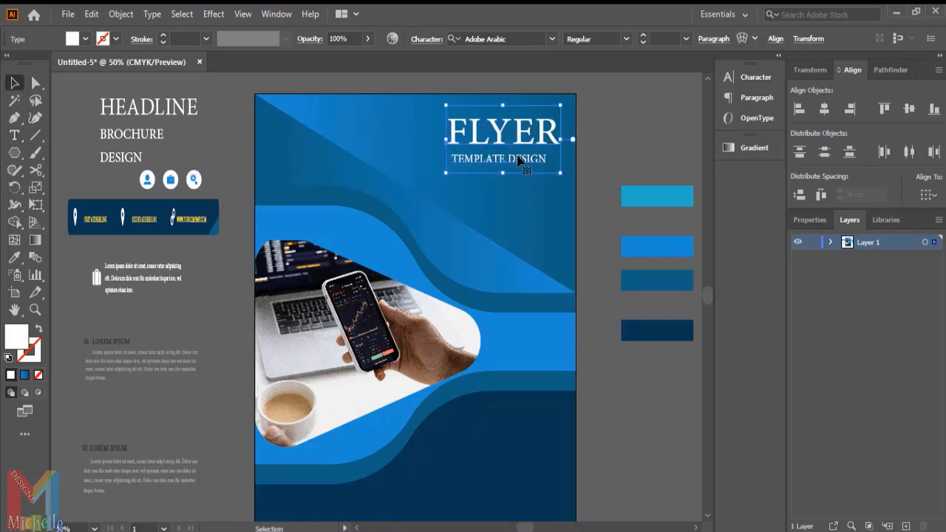
{"action": "left_click", "coordinate": [243, 15]}
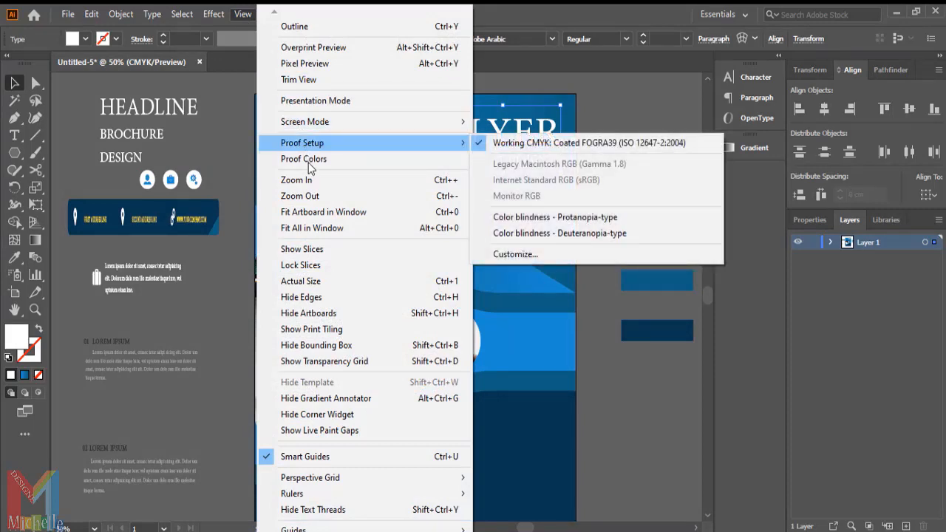
{"action": "left_click", "coordinate": [318, 229]}
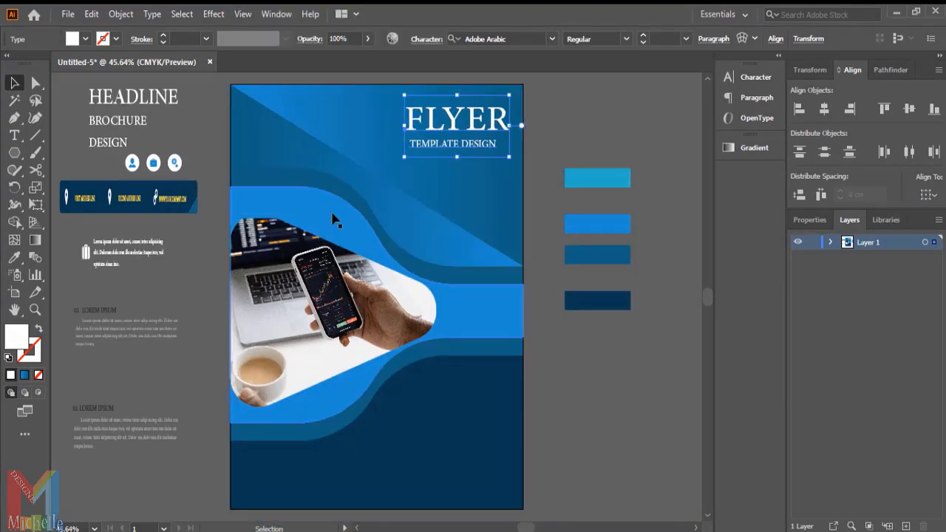
{"action": "left_click", "coordinate": [596, 394]}
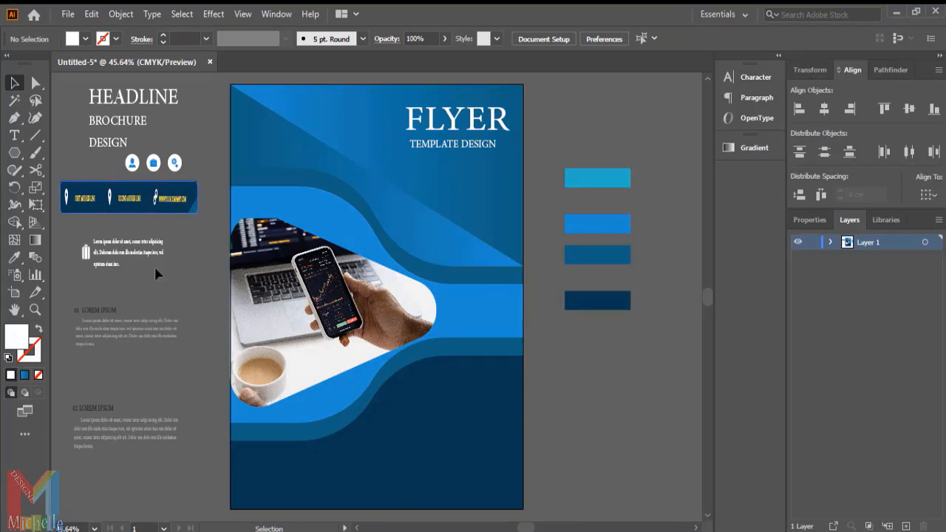
Place the contact bar along the flyer's bottom edge, scaled to about 21 cm wide, and bring it to the front.
{"action": "left_click_drag", "start_coordinate": [150, 207], "coordinate": [524, 493]}
{"action": "right_click", "coordinate": [465, 503]}
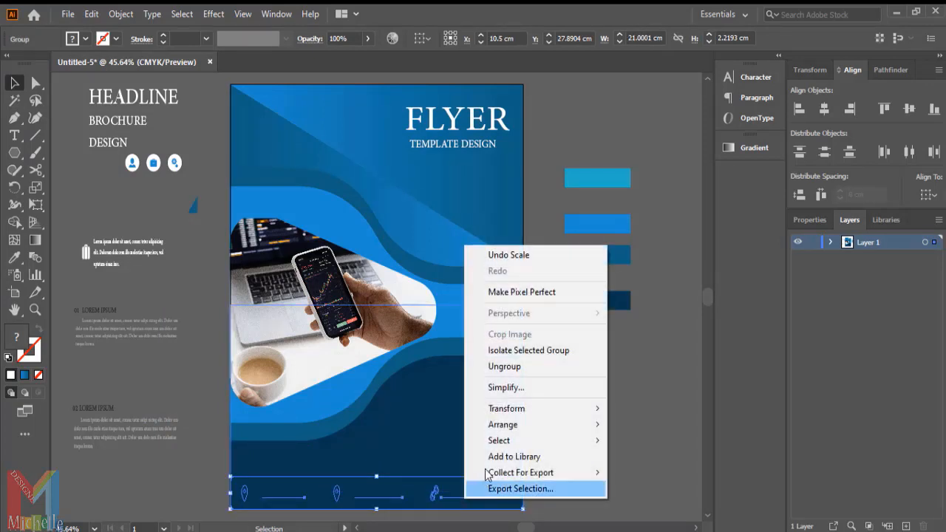
{"action": "mouse_move", "coordinate": [543, 429]}
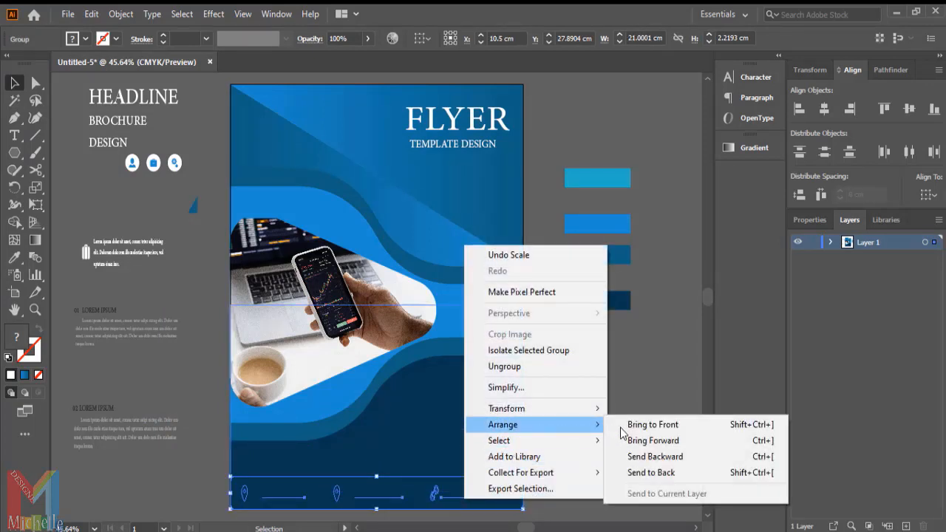
{"action": "left_click", "coordinate": [628, 425]}
{"action": "left_click", "coordinate": [627, 450]}
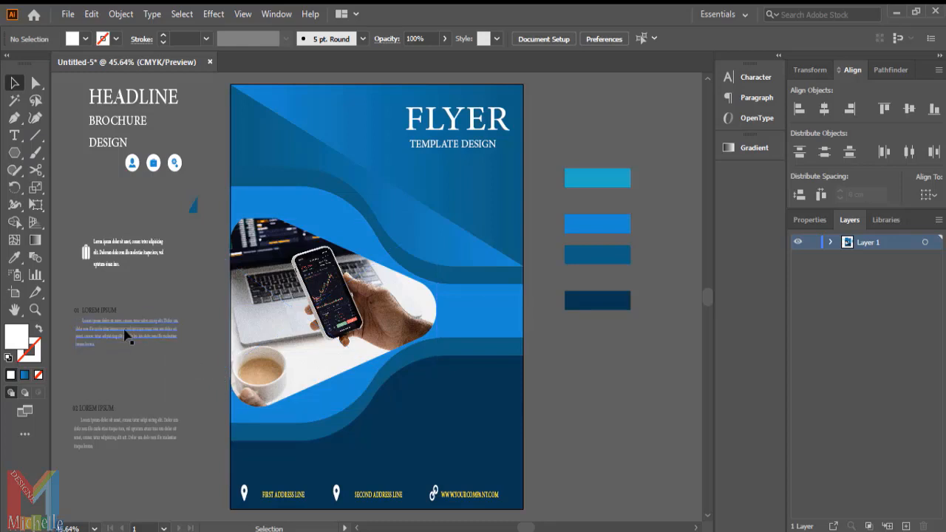
{"action": "left_click_drag", "start_coordinate": [87, 341], "coordinate": [443, 421]}
{"action": "key", "text": "ctrl+z"}
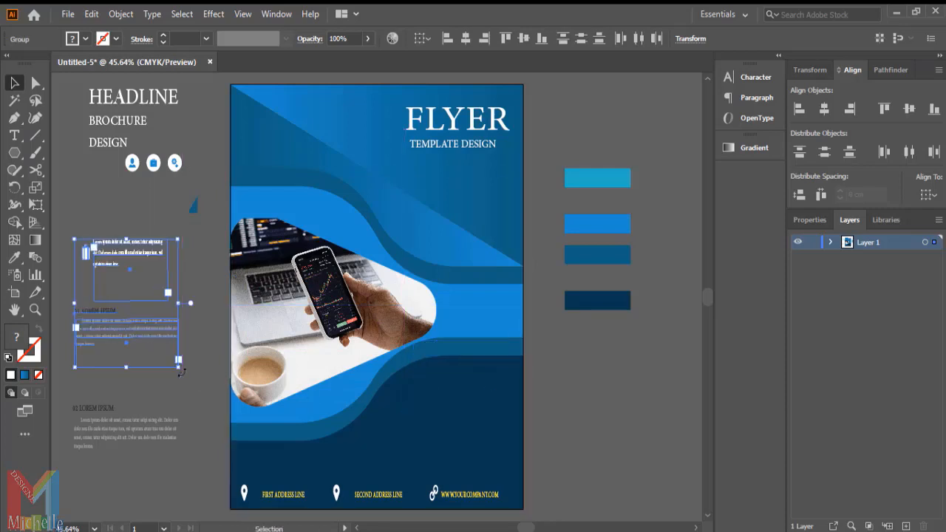
{"action": "left_click", "coordinate": [207, 340]}
Place the 01 LOREM IPSUM text block in the dark lower right area of the flyer and bring it to the front.
{"action": "left_click", "coordinate": [150, 362]}
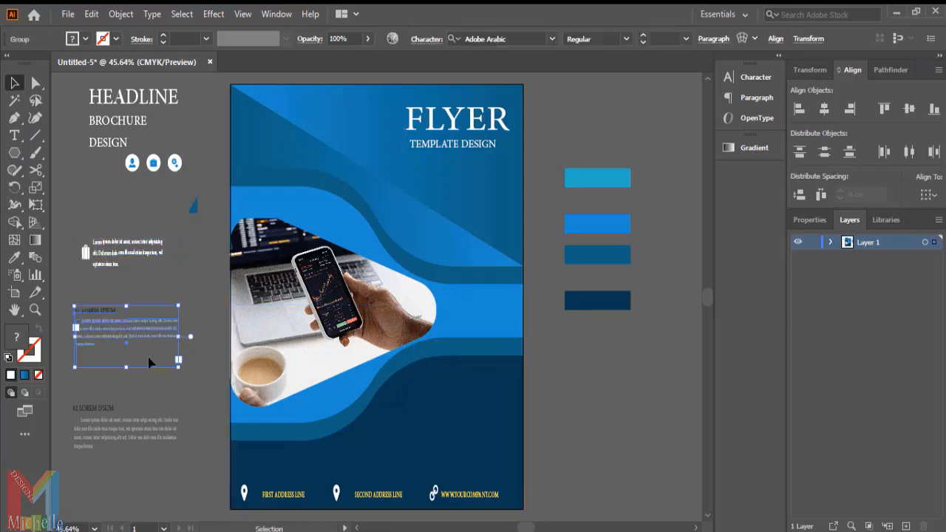
{"action": "left_click_drag", "start_coordinate": [139, 339], "coordinate": [458, 427]}
{"action": "right_click", "coordinate": [443, 414]}
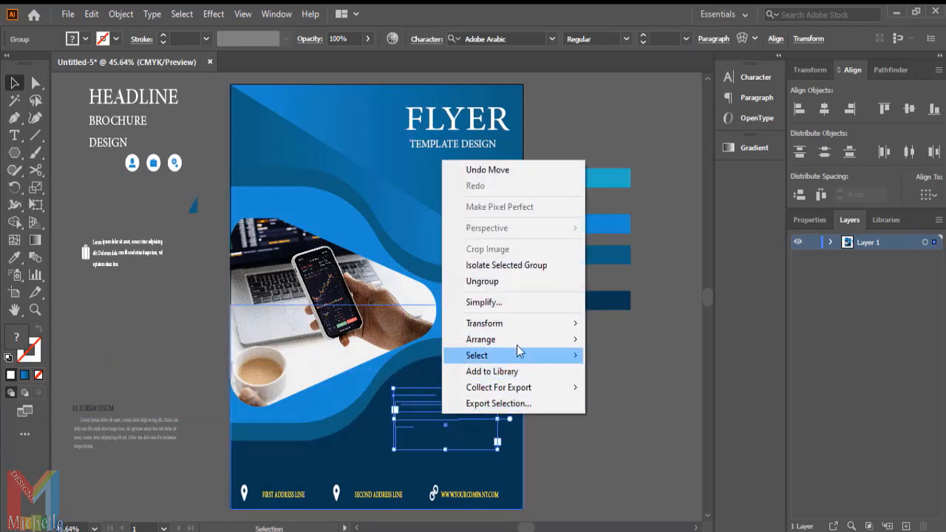
{"action": "mouse_move", "coordinate": [522, 339]}
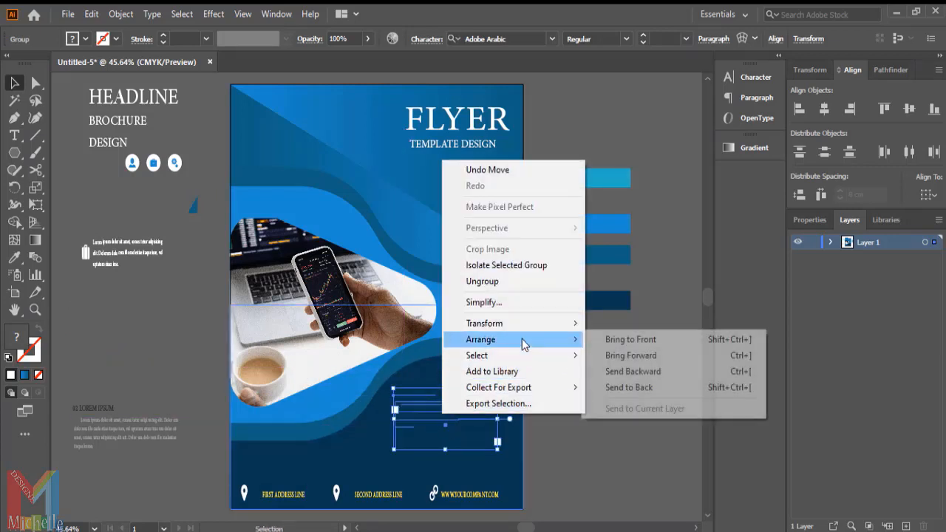
{"action": "left_click", "coordinate": [629, 340]}
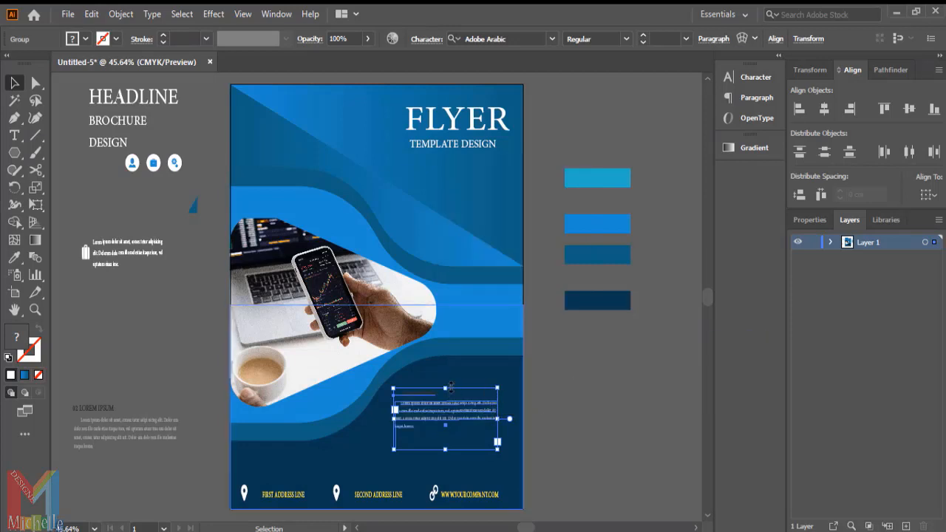
Enlarge the 01 LOREM IPSUM block and position it above the contact bar, extending it to the flyer's right edge.
{"action": "left_click_drag", "start_coordinate": [452, 374], "coordinate": [452, 365]}
{"action": "left_click_drag", "start_coordinate": [498, 408], "coordinate": [513, 409]}
{"action": "left_click_drag", "start_coordinate": [452, 449], "coordinate": [453, 461]}
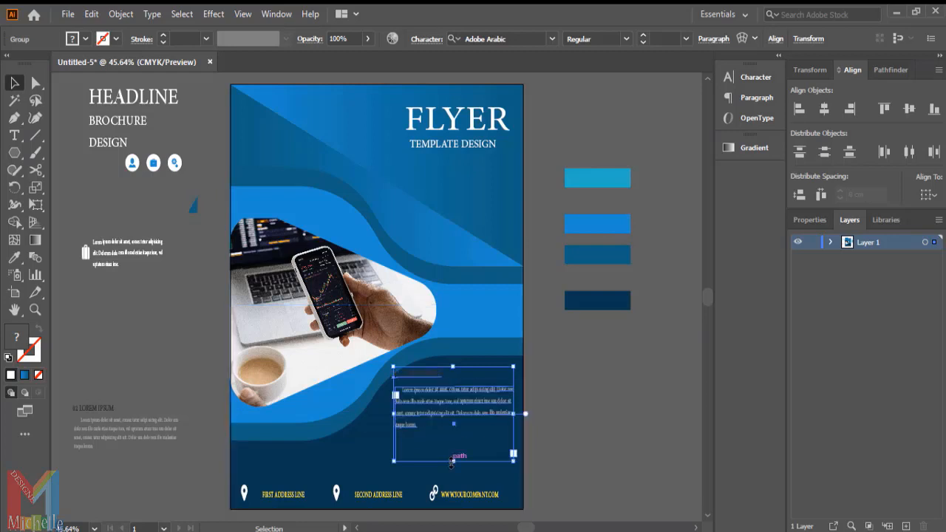
{"action": "left_click_drag", "start_coordinate": [454, 418], "coordinate": [387, 429]}
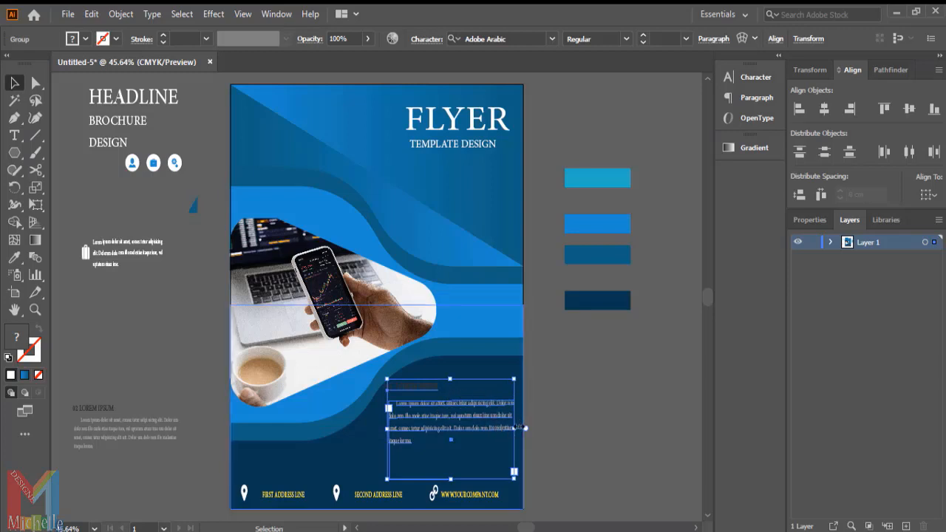
{"action": "left_click_drag", "start_coordinate": [522, 427], "coordinate": [539, 430]}
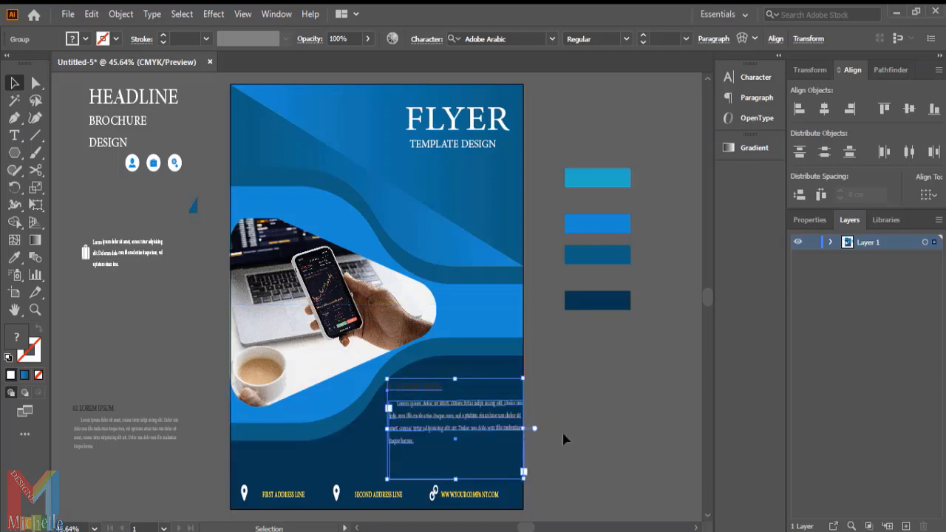
{"action": "left_click", "coordinate": [564, 439]}
Isolate the text group and fill its 01 LOREM IPSUM heading with the White swatch.
{"action": "left_click", "coordinate": [424, 394]}
{"action": "double_click", "coordinate": [424, 393]}
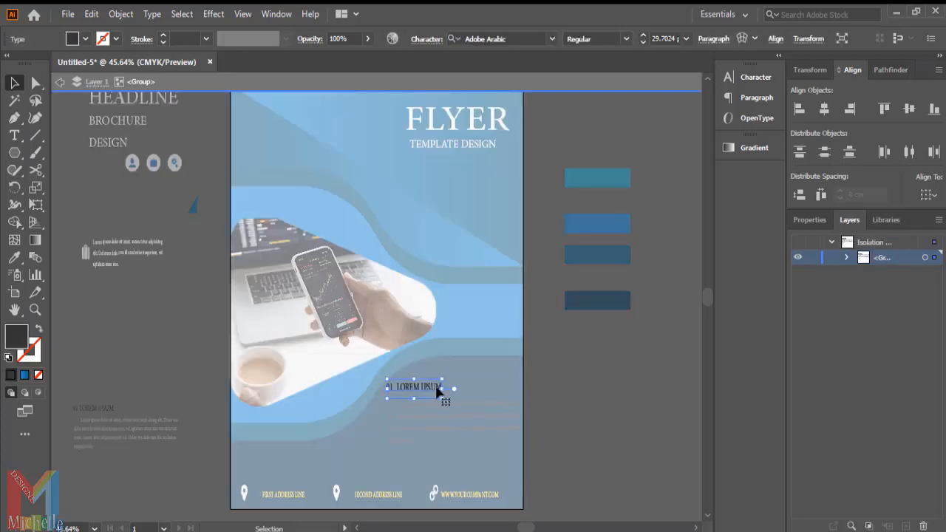
{"action": "left_click", "coordinate": [76, 41]}
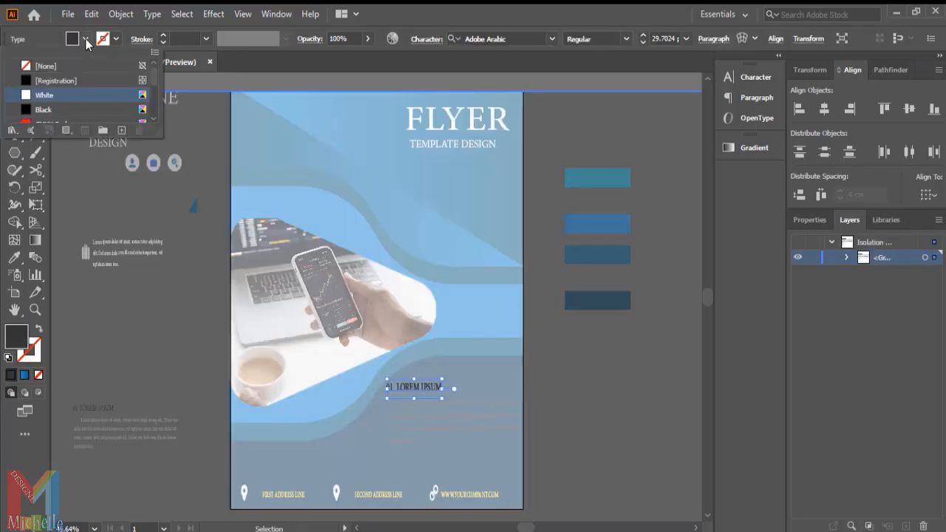
{"action": "left_click", "coordinate": [29, 94]}
{"action": "left_click", "coordinate": [130, 380]}
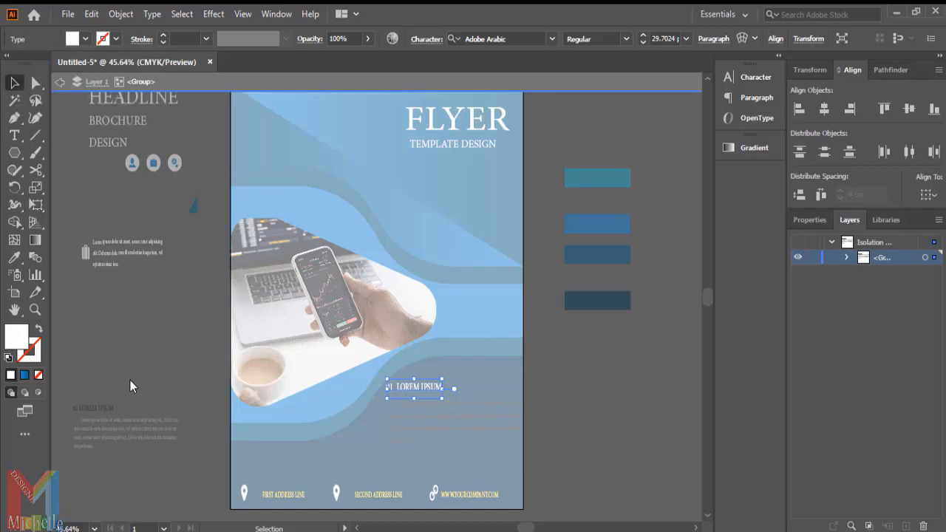
{"action": "left_click", "coordinate": [60, 82]}
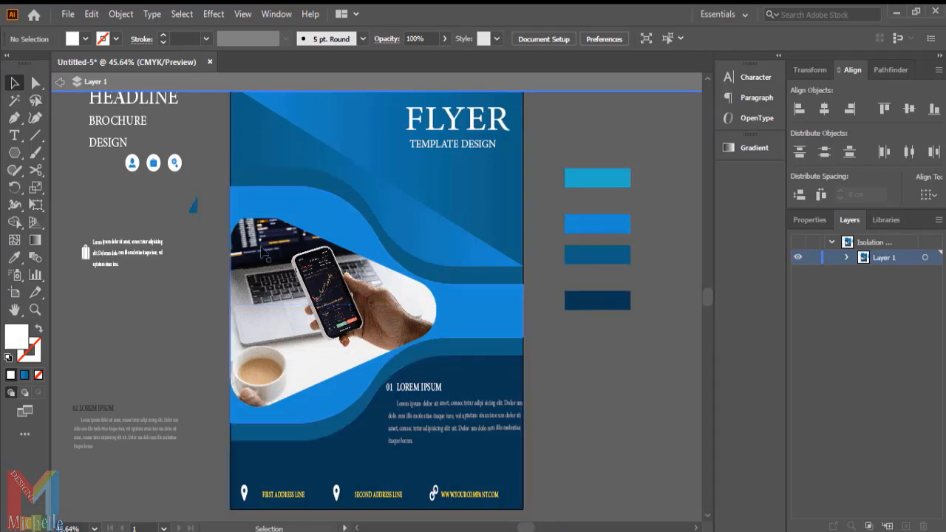
Place the group of three round icons under the TEMPLATE DESIGN line and bring it to the front.
{"action": "left_click_drag", "start_coordinate": [175, 165], "coordinate": [482, 183]}
{"action": "right_click", "coordinate": [482, 183]}
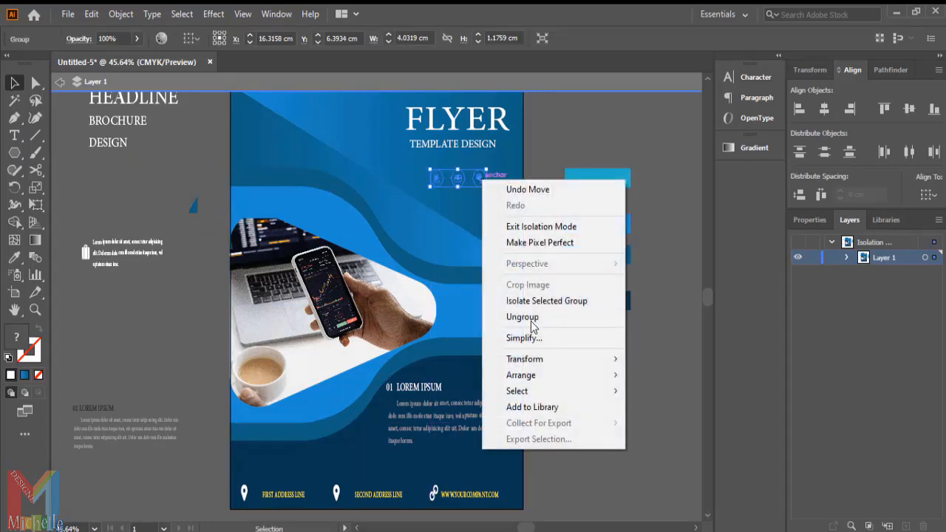
{"action": "mouse_move", "coordinate": [585, 379]}
{"action": "left_click", "coordinate": [650, 375]}
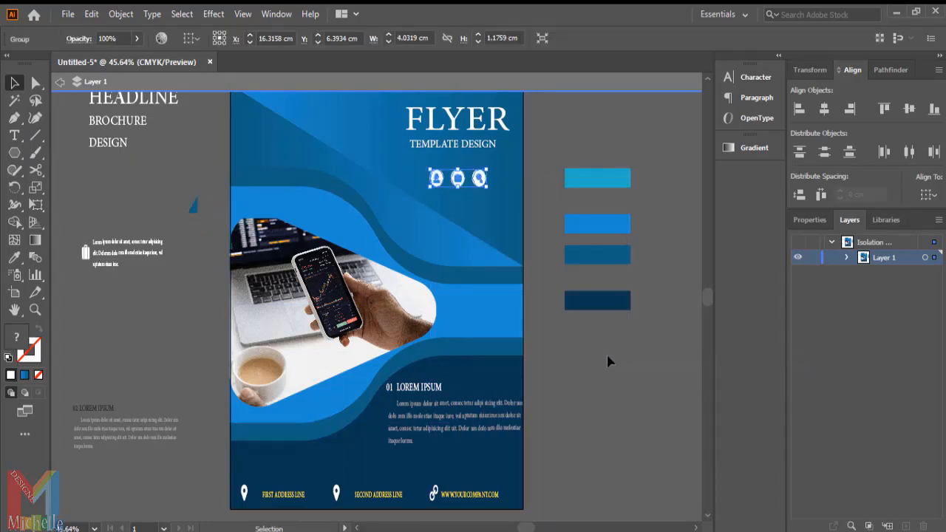
{"action": "left_click", "coordinate": [605, 397]}
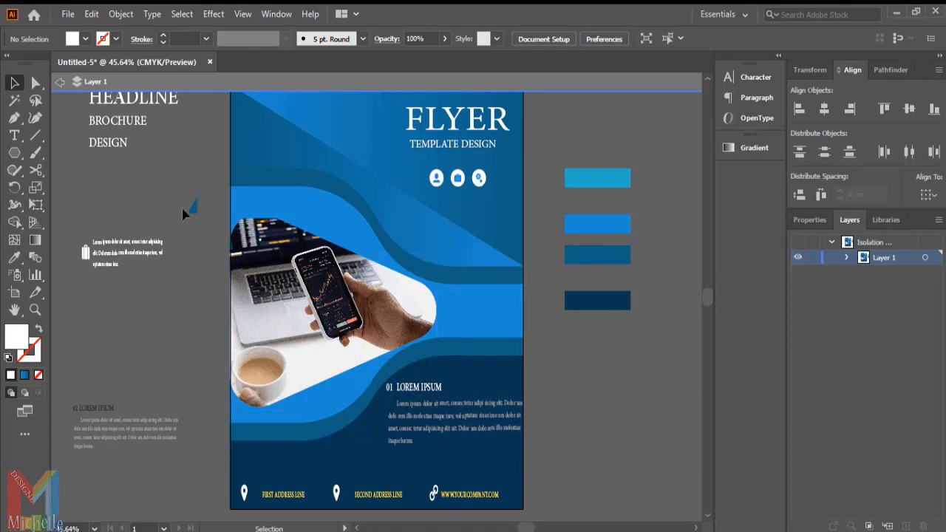
Place the briefcase icon and its text above the contact bar's left part, scaled to about 9.4 cm wide, and bring them to the front.
{"action": "left_click", "coordinate": [131, 249]}
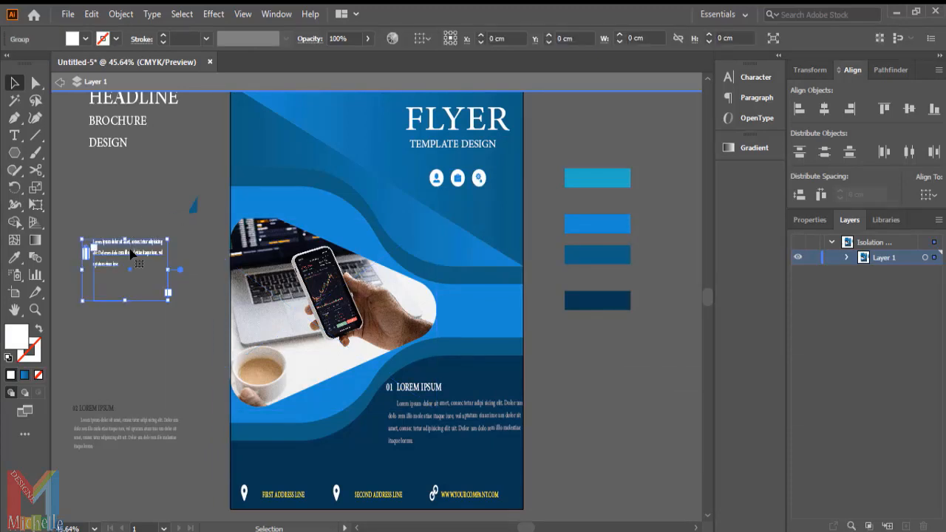
{"action": "left_click_drag", "start_coordinate": [167, 239], "coordinate": [376, 470]}
{"action": "right_click", "coordinate": [311, 463]}
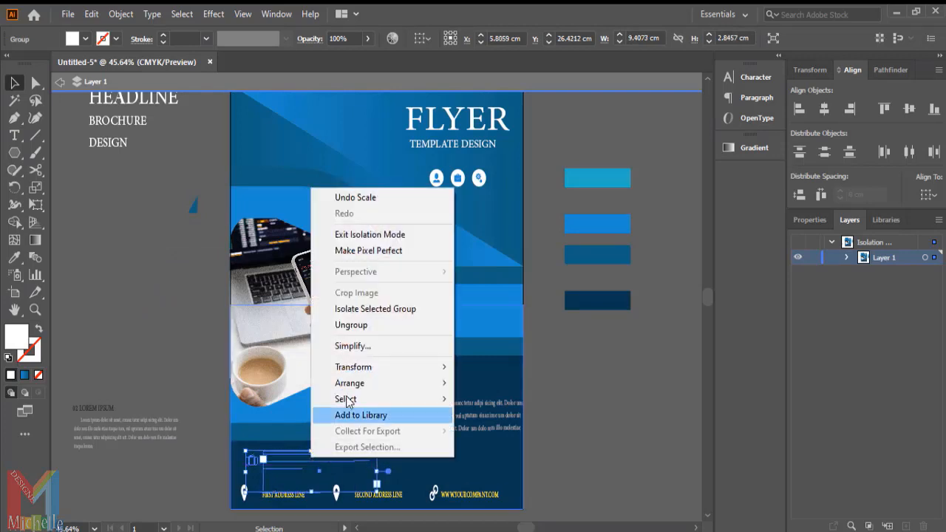
{"action": "mouse_move", "coordinate": [356, 386]}
{"action": "left_click", "coordinate": [477, 384]}
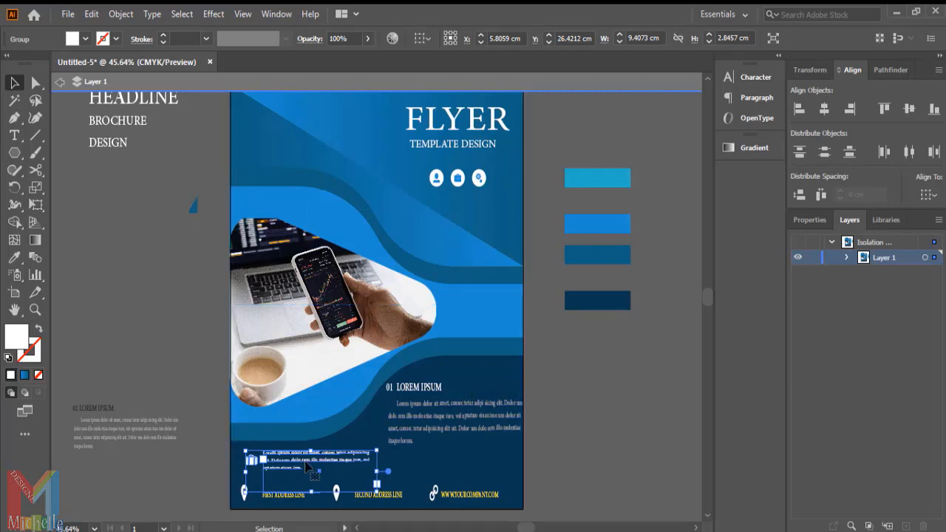
{"action": "left_click_drag", "start_coordinate": [306, 465], "coordinate": [301, 466]}
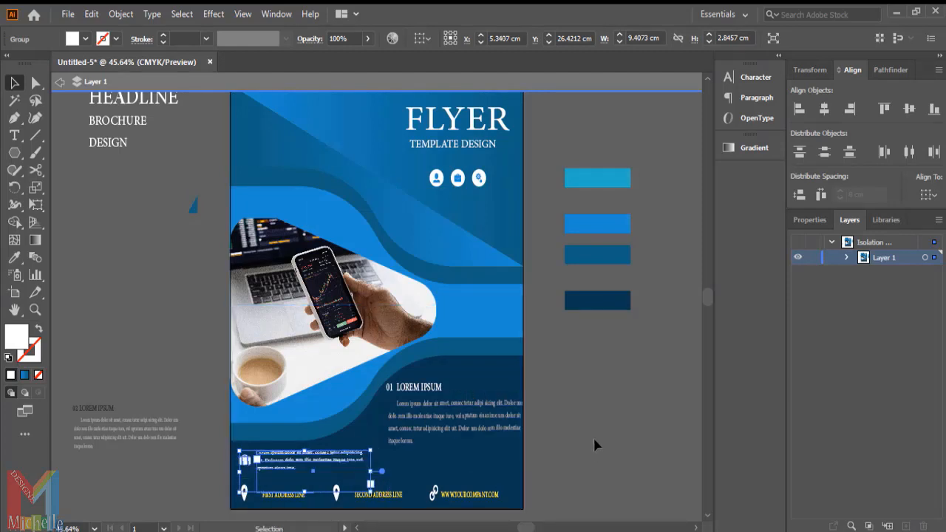
{"action": "left_click", "coordinate": [593, 439]}
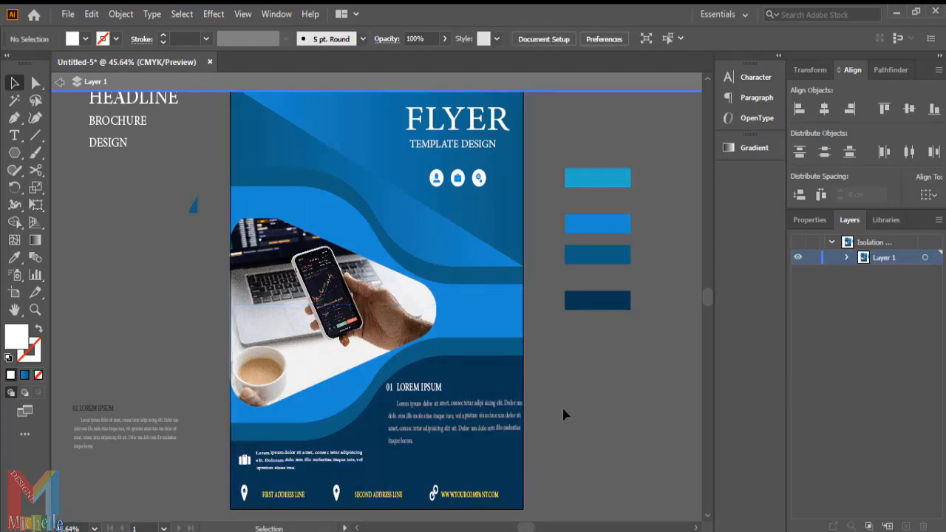
Exit isolation mode and draw a white pentagon on the pasteboard below the HEADLINE BROCHURE DESIGN text.
{"action": "scroll", "coordinate": [563, 413], "scroll_direction": "up", "scroll_amount": 2}
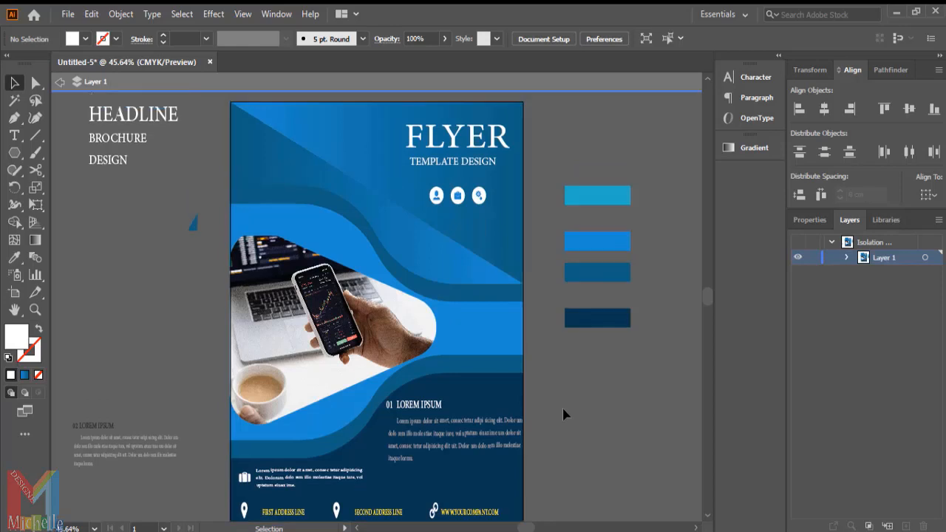
{"action": "scroll", "coordinate": [563, 413], "scroll_direction": "up", "scroll_amount": 2}
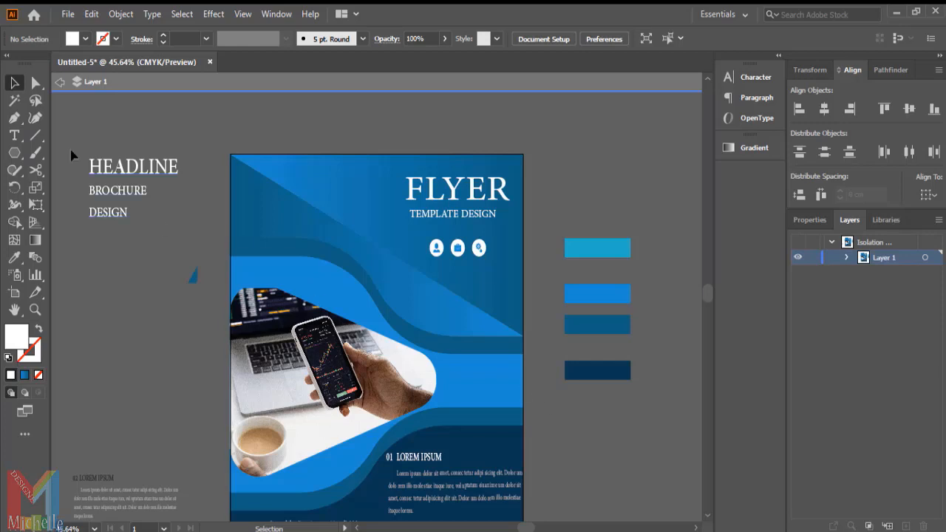
{"action": "left_click", "coordinate": [60, 82]}
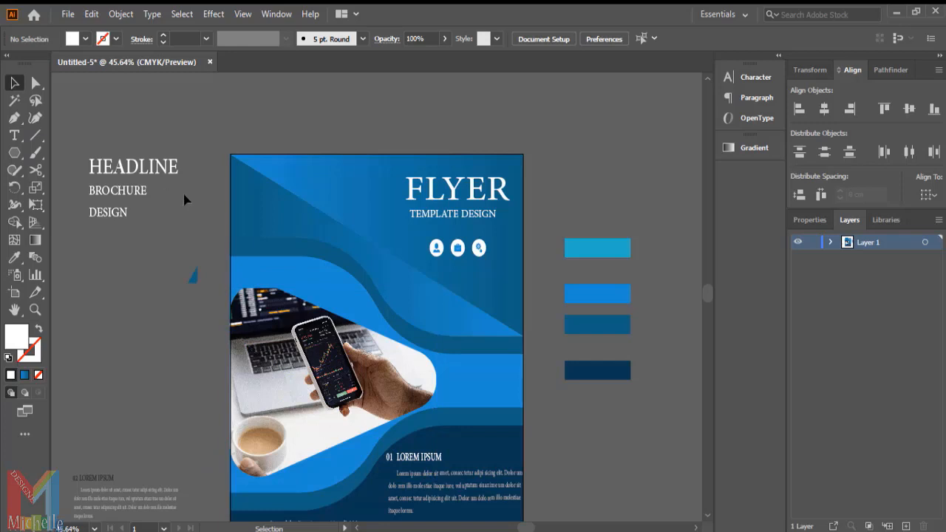
{"action": "left_click", "coordinate": [14, 153]}
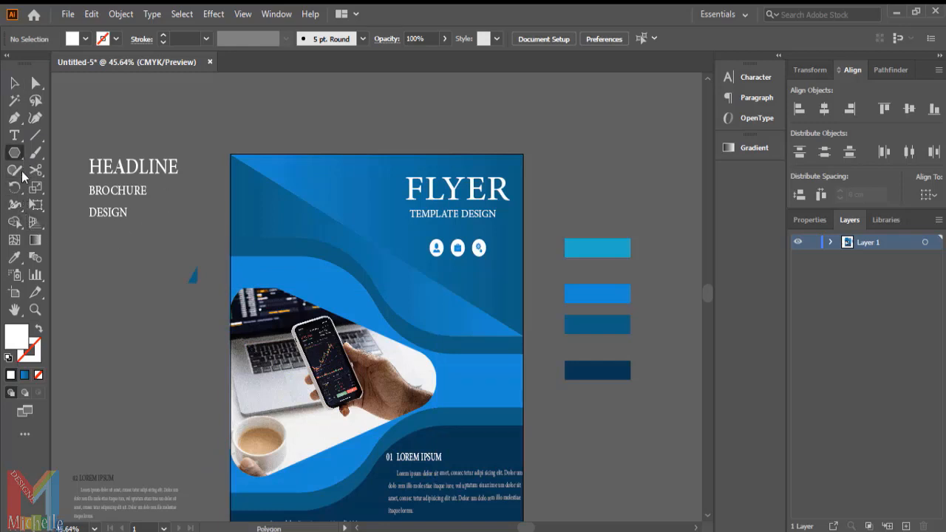
{"action": "left_click_drag", "start_coordinate": [132, 259], "coordinate": [112, 289]}
{"action": "key", "text": "Up"}
{"action": "key", "text": "Up"}
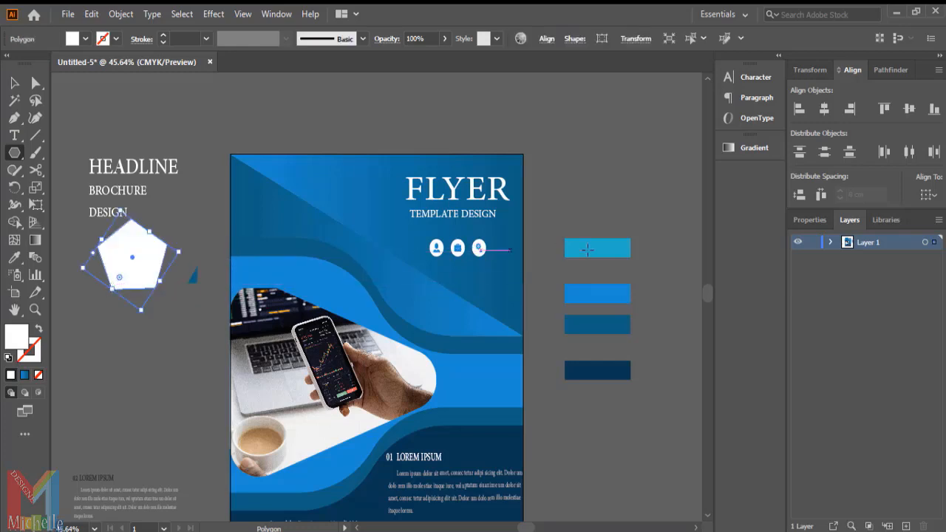
Fill the pentagon with the colour of the light cyan-blue sample rectangle and move it slightly down and to the right.
{"action": "left_click", "coordinate": [14, 83]}
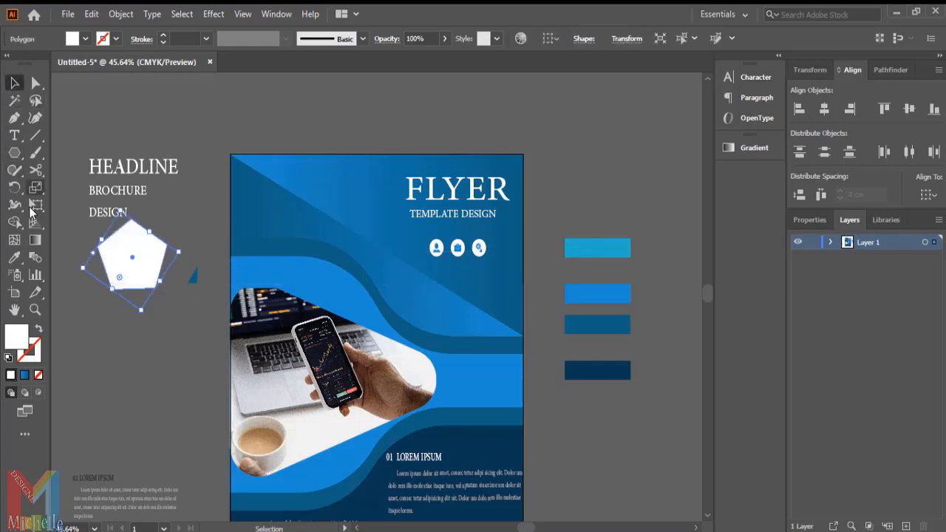
{"action": "left_click", "coordinate": [14, 257]}
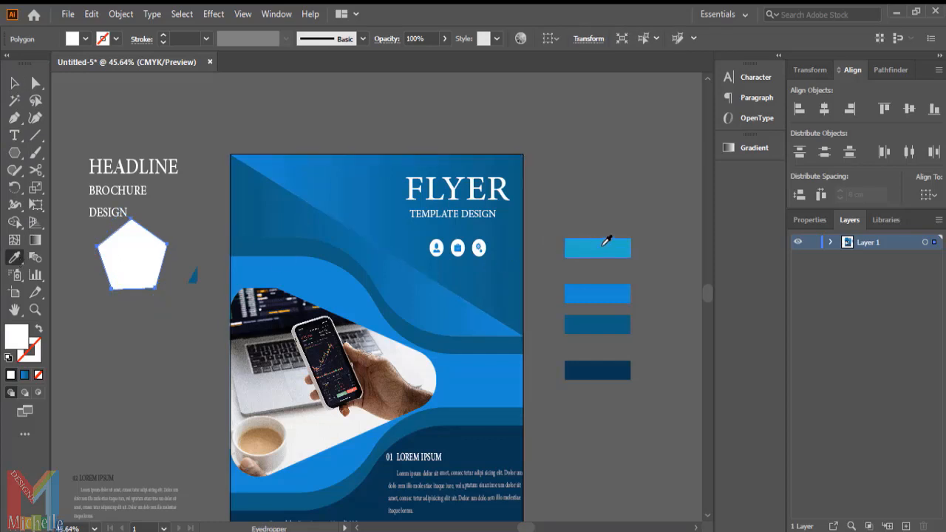
{"action": "left_click", "coordinate": [606, 242]}
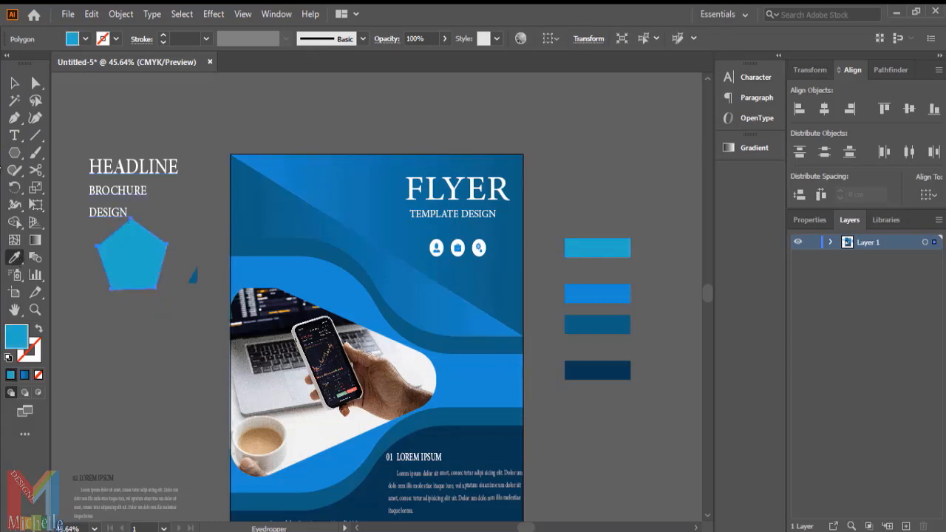
{"action": "key", "text": "v"}
{"action": "left_click", "coordinate": [130, 259]}
{"action": "left_click_drag", "start_coordinate": [143, 262], "coordinate": [161, 272]}
{"action": "left_click", "coordinate": [117, 360]}
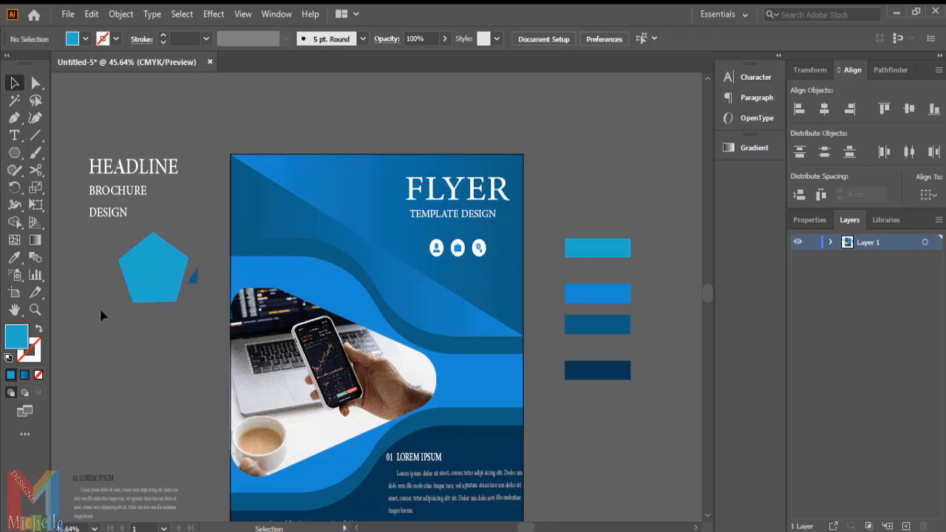
Draw a small light blue circle with the Ellipse tool on the pasteboard below and left of the pentagon.
{"action": "left_click", "coordinate": [16, 154]}
{"action": "left_click", "coordinate": [58, 188]}
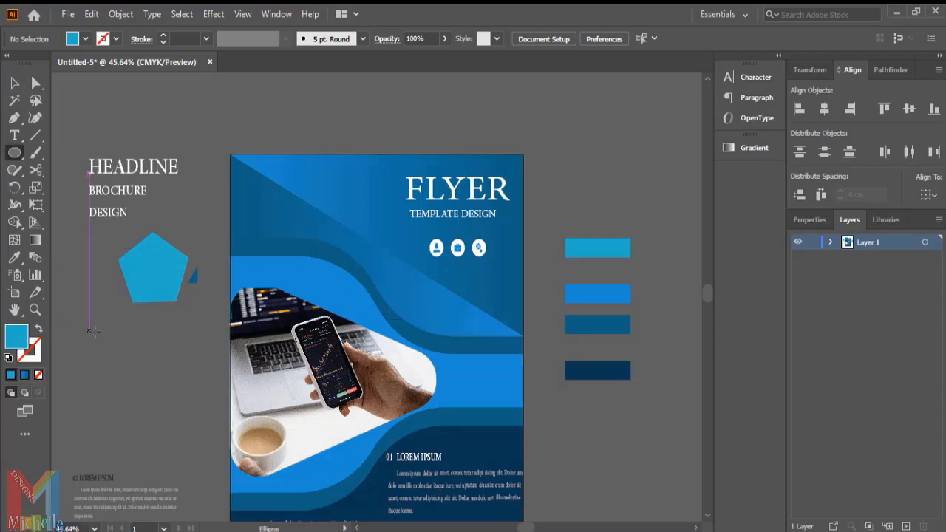
{"action": "left_click_drag", "start_coordinate": [95, 333], "coordinate": [62, 369]}
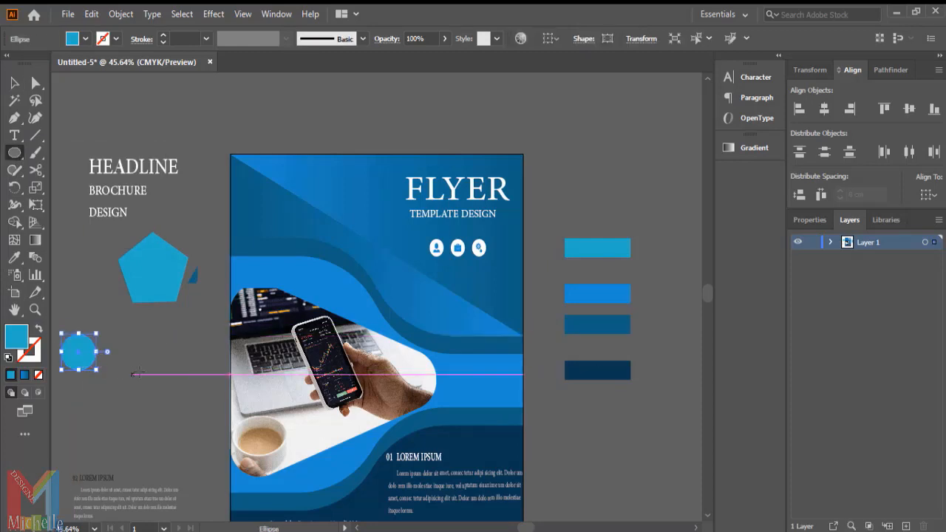
Draw a tall narrow rectangle overlapping the circle's lower half and shrink the circle to slightly wider than the rectangle.
{"action": "left_click", "coordinate": [15, 153]}
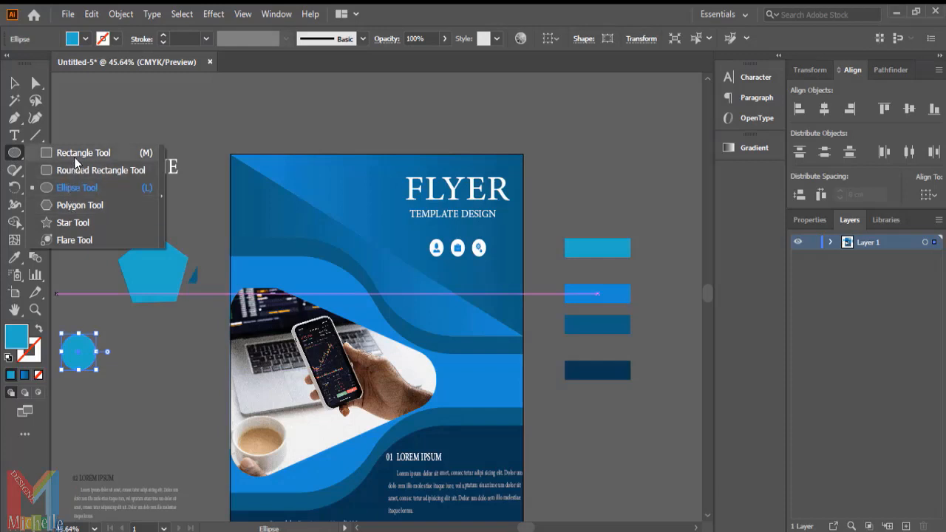
{"action": "left_click", "coordinate": [74, 153]}
{"action": "left_click_drag", "start_coordinate": [121, 395], "coordinate": [72, 394]}
{"action": "left_click", "coordinate": [14, 82]}
{"action": "left_click", "coordinate": [145, 374]}
{"action": "left_click_drag", "start_coordinate": [97, 333], "coordinate": [92, 341]}
{"action": "left_click", "coordinate": [119, 363]}
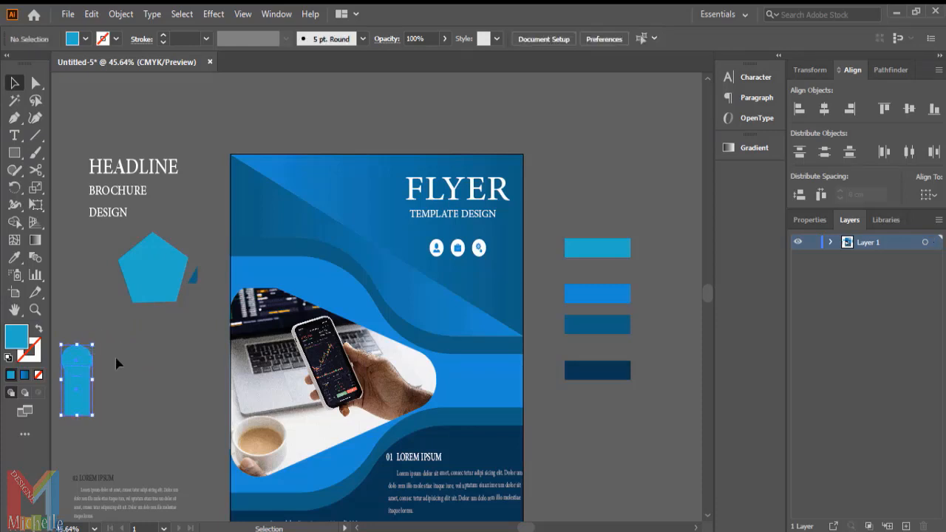
Select the circle and the rectangle and merge them into one shape with the Shape Builder tool.
{"action": "left_click_drag", "start_coordinate": [68, 399], "coordinate": [68, 400]}
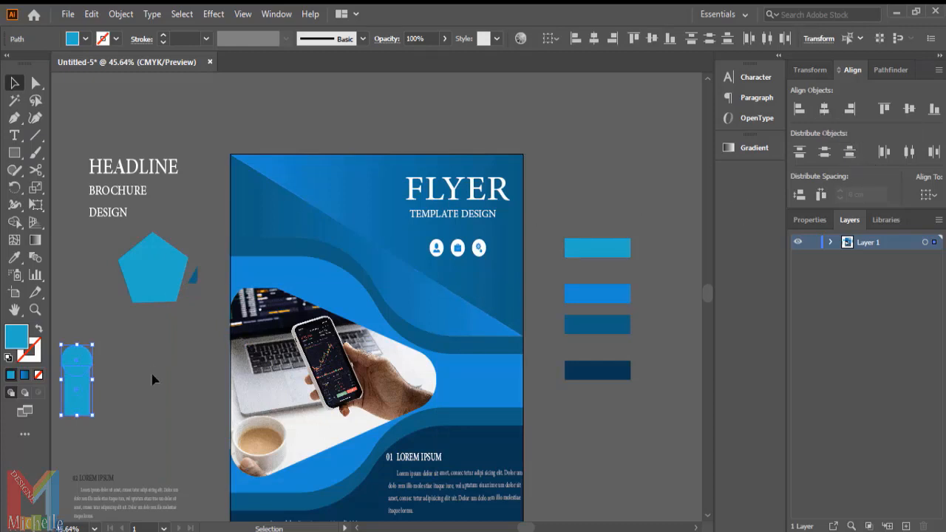
{"action": "left_click", "coordinate": [119, 347]}
{"action": "left_click", "coordinate": [75, 413]}
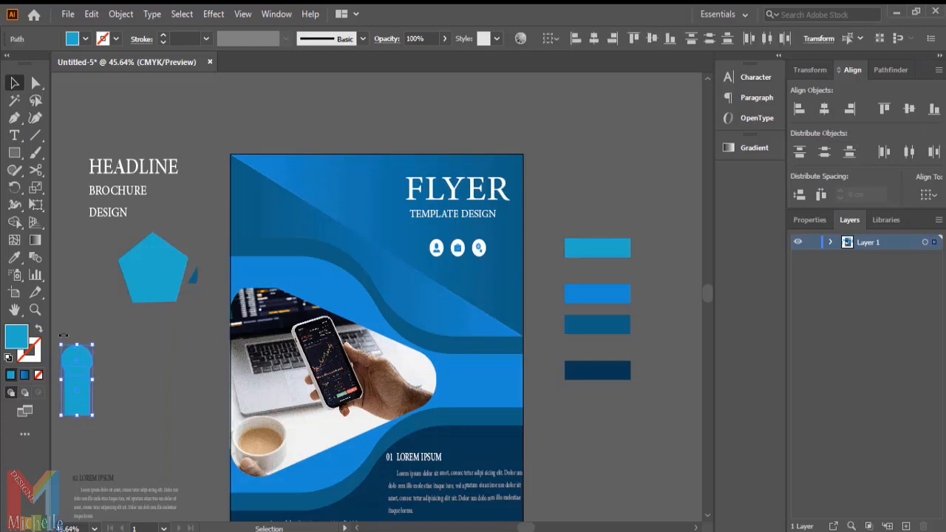
{"action": "left_click", "coordinate": [14, 221]}
{"action": "left_click_drag", "start_coordinate": [77, 364], "coordinate": [79, 392]}
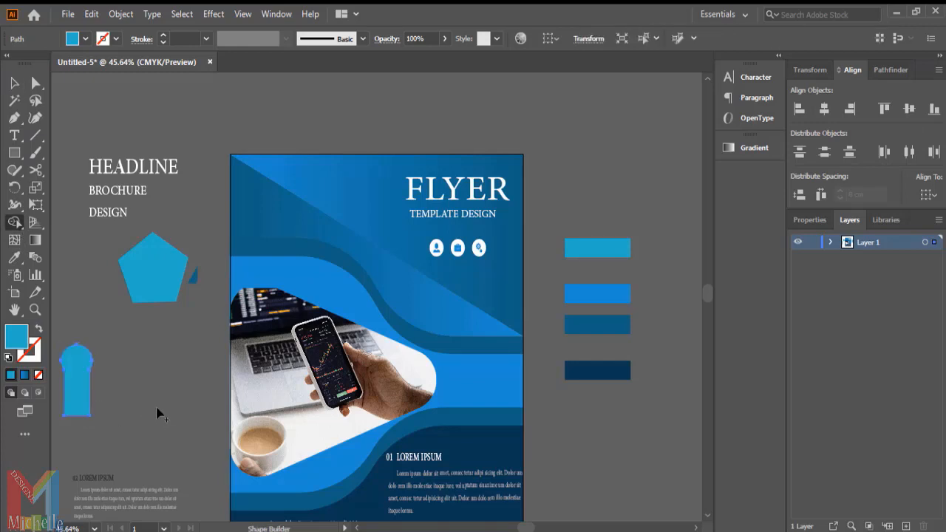
Move the merged round-topped shape onto the pentagon's lower middle and shrink it so it sits as a doorway at the base.
{"action": "left_click", "coordinate": [15, 85]}
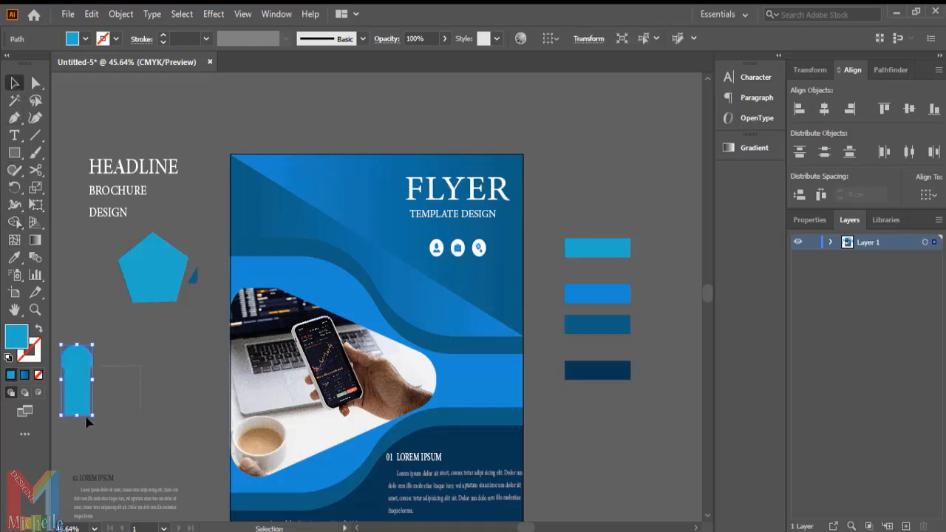
{"action": "left_click_drag", "start_coordinate": [85, 377], "coordinate": [158, 333]}
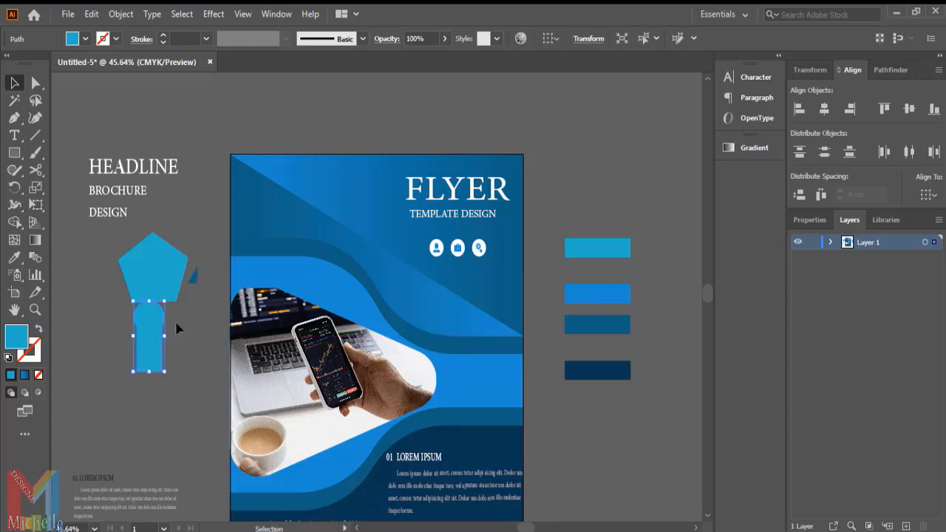
{"action": "mouse_move", "coordinate": [164, 301]}
{"action": "left_mouse_down"}
{"action": "mouse_move", "coordinate": [155, 350]}
{"action": "mouse_move", "coordinate": [156, 291]}
{"action": "left_mouse_up"}
{"action": "left_click", "coordinate": [158, 351]}
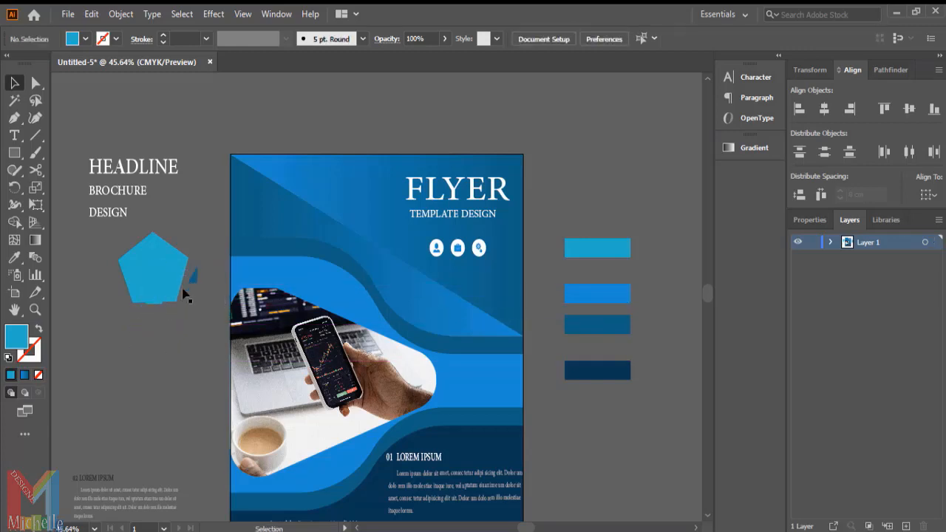
Select the pentagon and the doorway shape and split the doorway area from the pentagon with the Shape Builder tool.
{"action": "left_click_drag", "start_coordinate": [198, 234], "coordinate": [148, 291]}
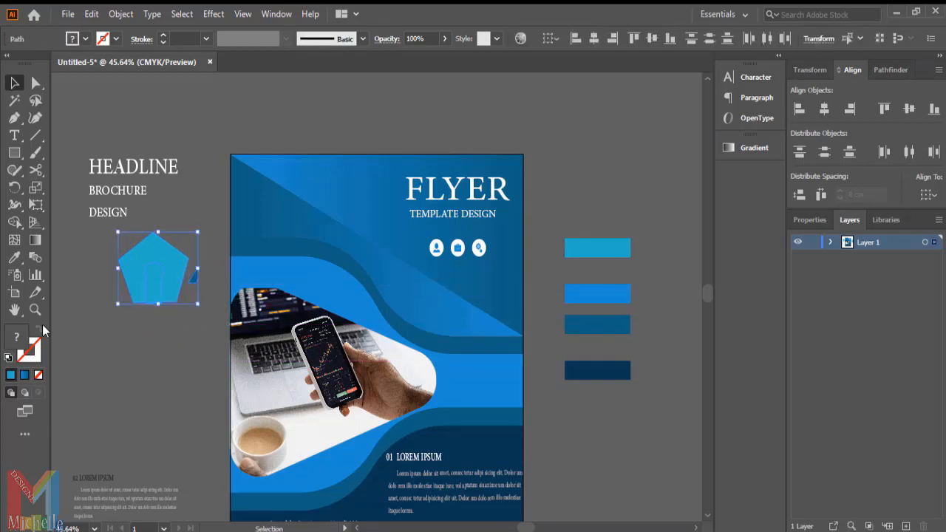
{"action": "left_click", "coordinate": [15, 224]}
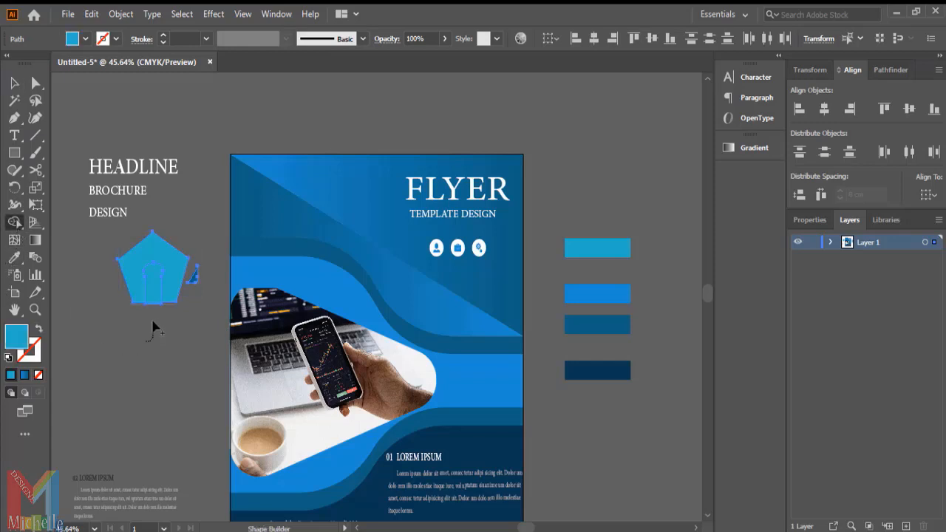
{"action": "left_click_drag", "start_coordinate": [153, 322], "coordinate": [156, 296]}
Separate the doorway piece from the pentagon and delete it, leaving the cut-out house shape.
{"action": "left_click", "coordinate": [14, 83]}
{"action": "left_click_drag", "start_coordinate": [170, 241], "coordinate": [163, 394]}
{"action": "left_click", "coordinate": [173, 368]}
{"action": "left_click", "coordinate": [145, 315]}
{"action": "left_click", "coordinate": [141, 356]}
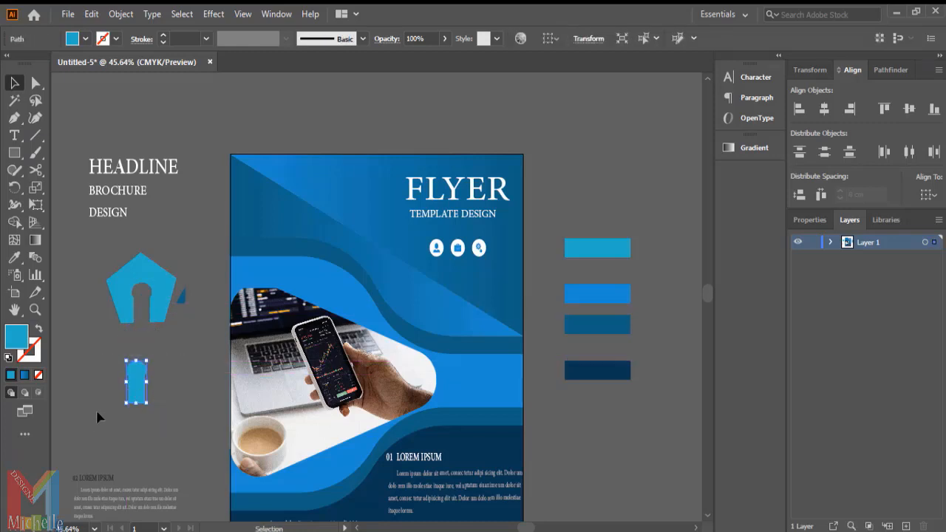
{"action": "key", "text": "Delete"}
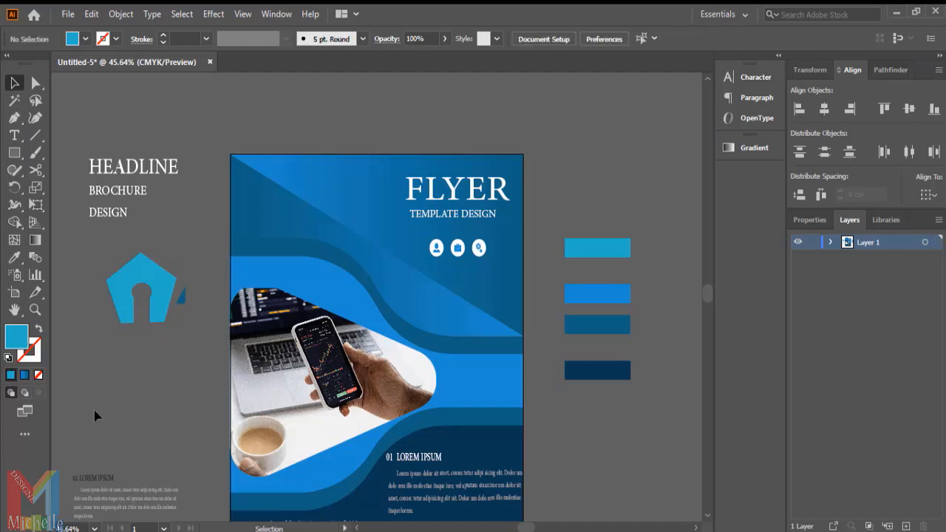
Scale the house shape down to roughly half its size and place it in the flyer's upper-left corner.
{"action": "left_click", "coordinate": [157, 292]}
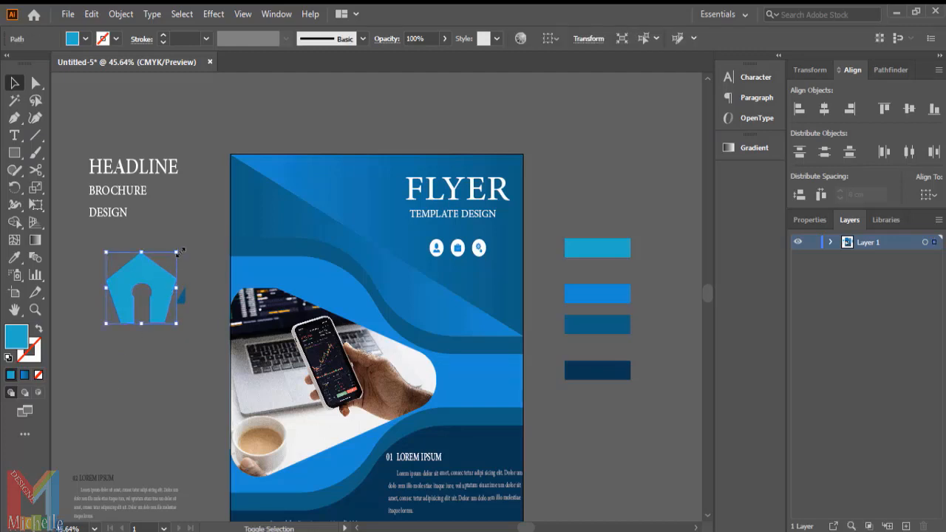
{"action": "left_click_drag", "start_coordinate": [176, 253], "coordinate": [273, 193]}
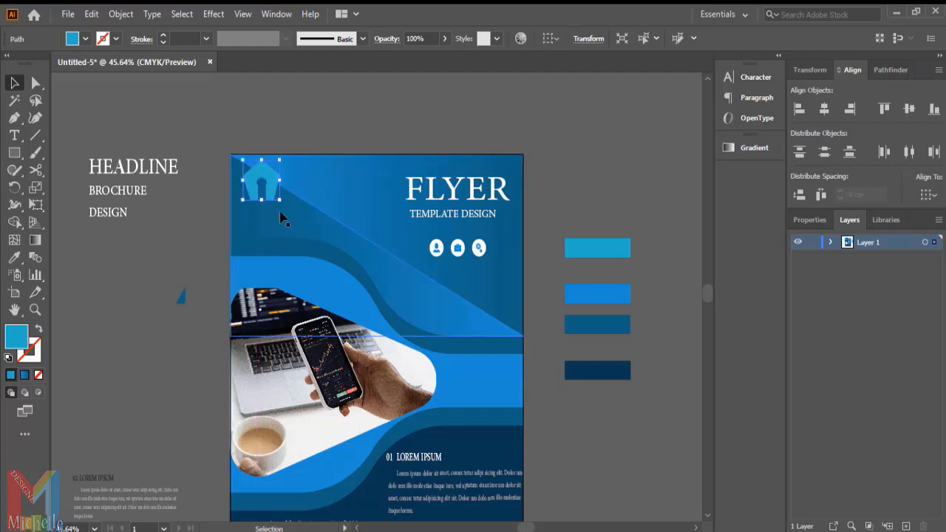
{"action": "left_click_drag", "start_coordinate": [277, 190], "coordinate": [271, 187]}
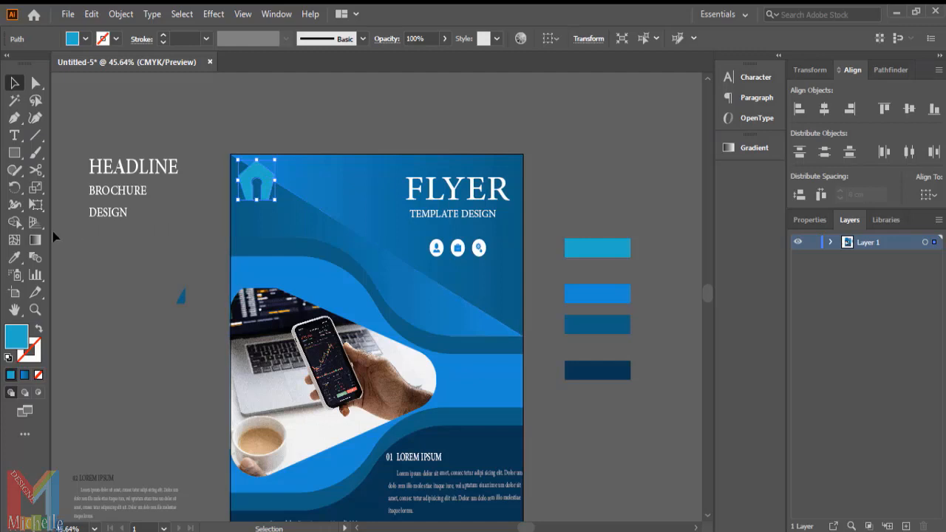
Add the text "logo" in Adobe Arabic at 36 pt just below the house icon.
{"action": "left_click", "coordinate": [14, 136]}
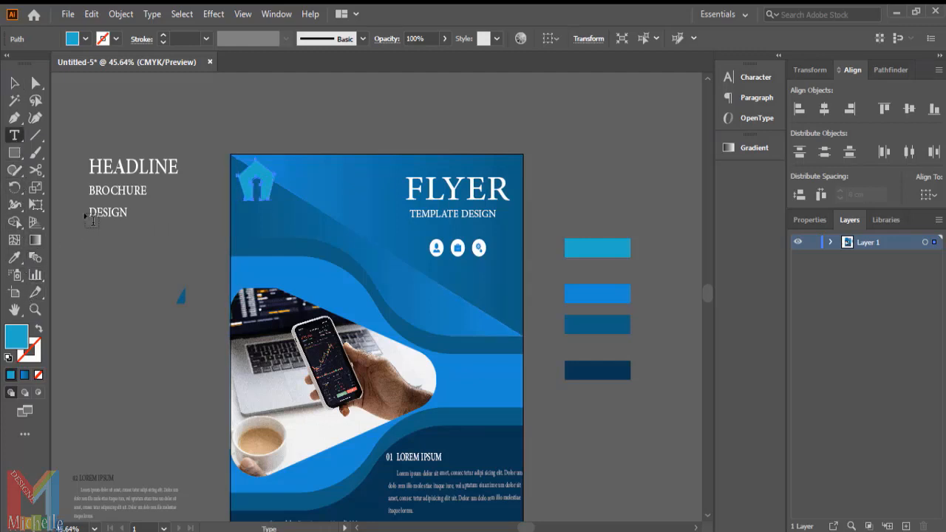
{"action": "left_click", "coordinate": [239, 210]}
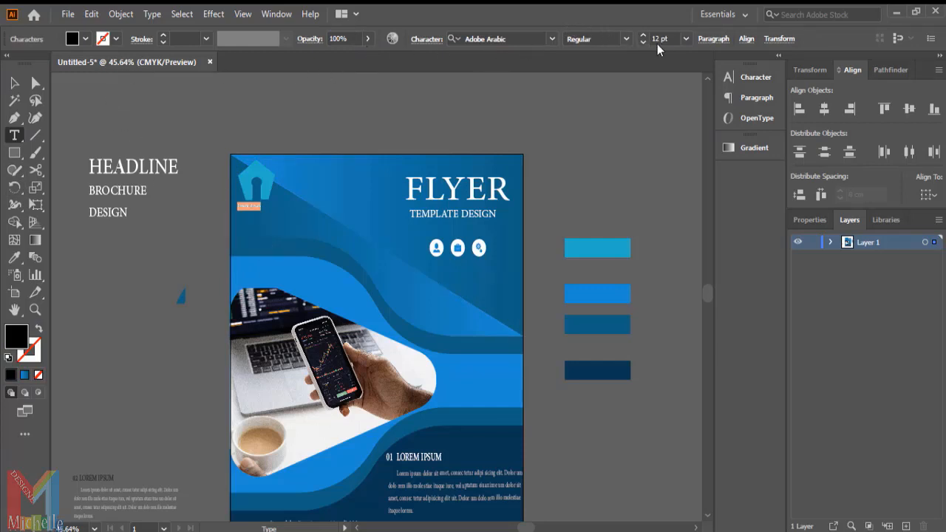
{"action": "left_click", "coordinate": [687, 39]}
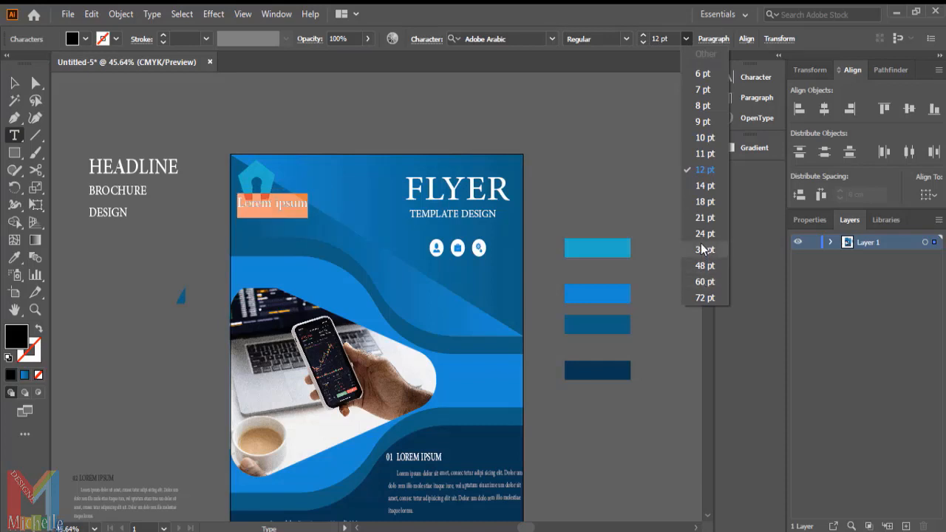
{"action": "left_click", "coordinate": [702, 250]}
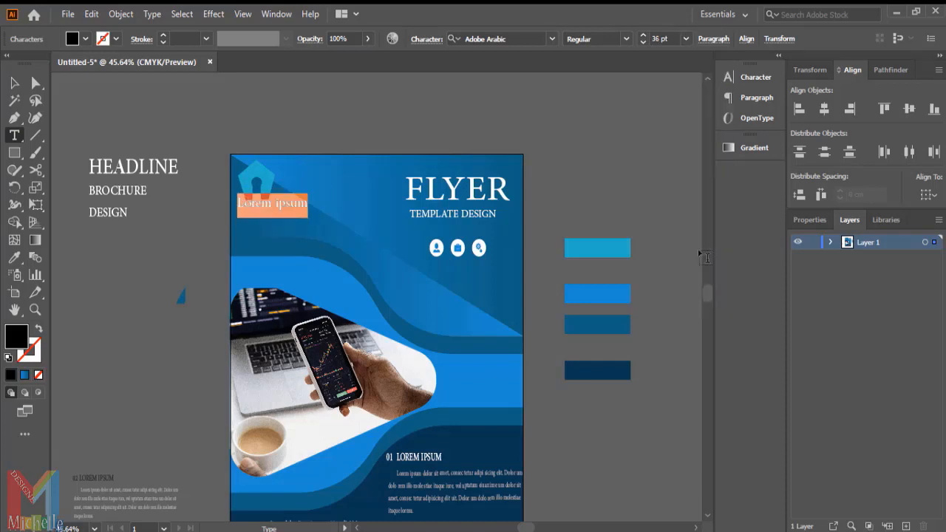
{"action": "key", "text": "BackSpace"}
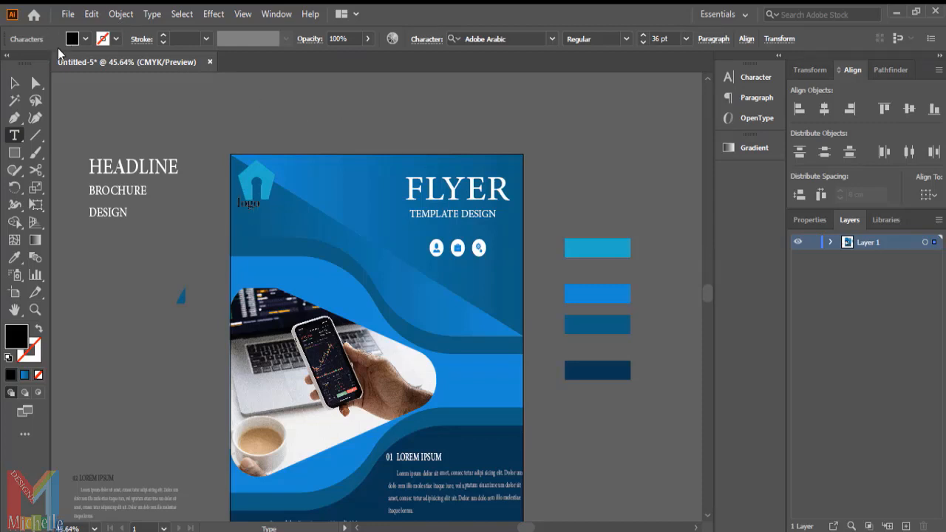
{"action": "left_click", "coordinate": [15, 84]}
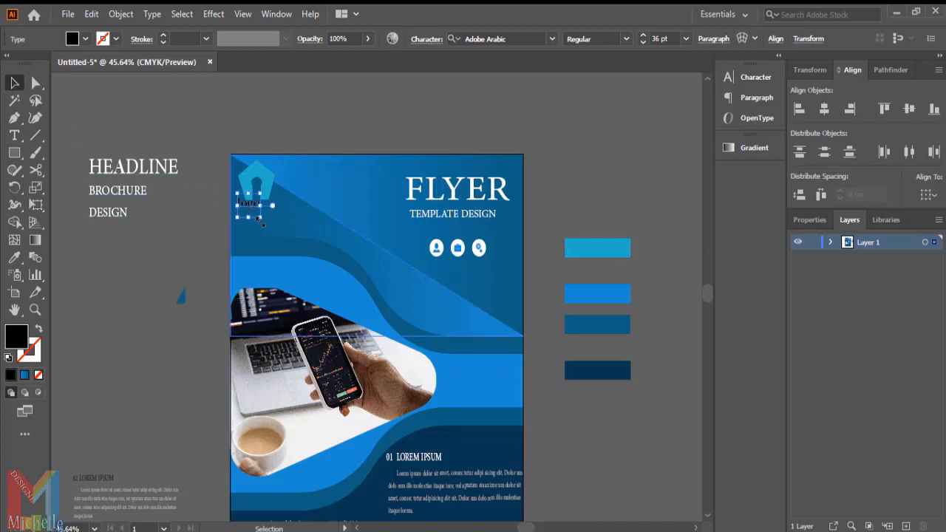
Enlarge the "logo" text to about 50 pt, matching the house icon's width, and fill it white.
{"action": "mouse_move", "coordinate": [261, 218]}
{"action": "left_mouse_down"}
{"action": "mouse_move", "coordinate": [275, 227]}
{"action": "mouse_move", "coordinate": [267, 218]}
{"action": "left_mouse_up"}
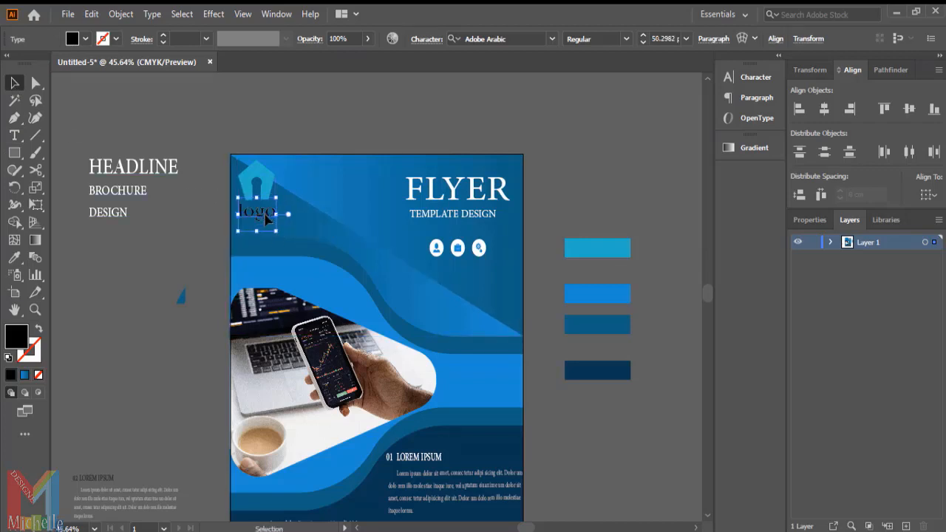
{"action": "left_click", "coordinate": [72, 39]}
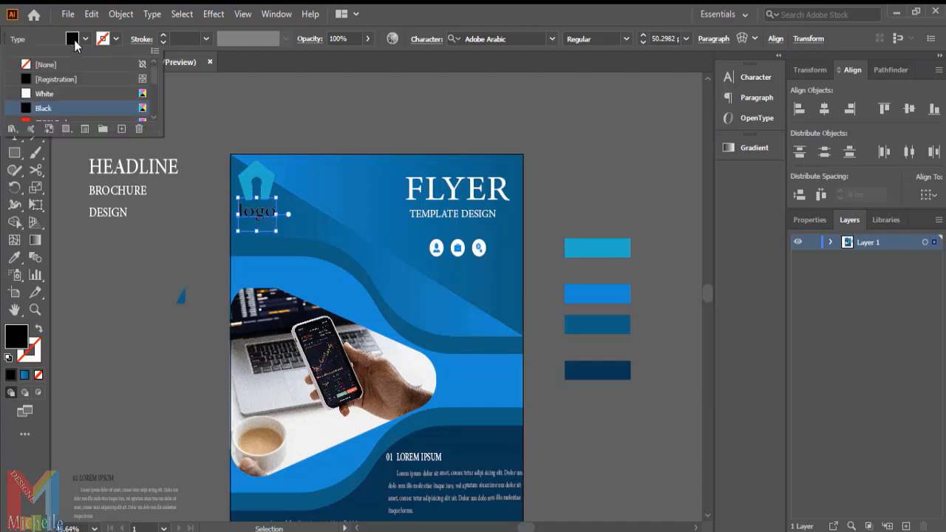
{"action": "left_click", "coordinate": [37, 94]}
{"action": "left_click", "coordinate": [74, 290]}
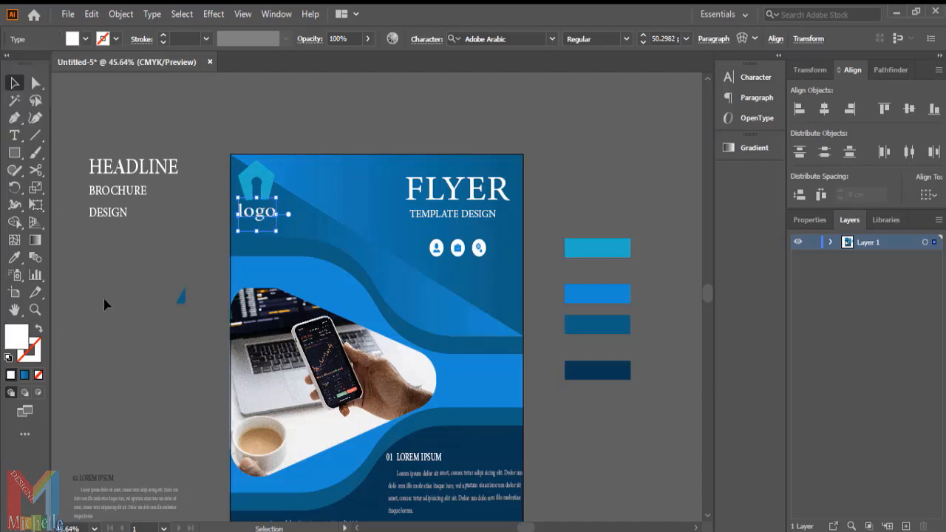
Fill the house icon white and position it directly above the "logo" text.
{"action": "left_click", "coordinate": [270, 186]}
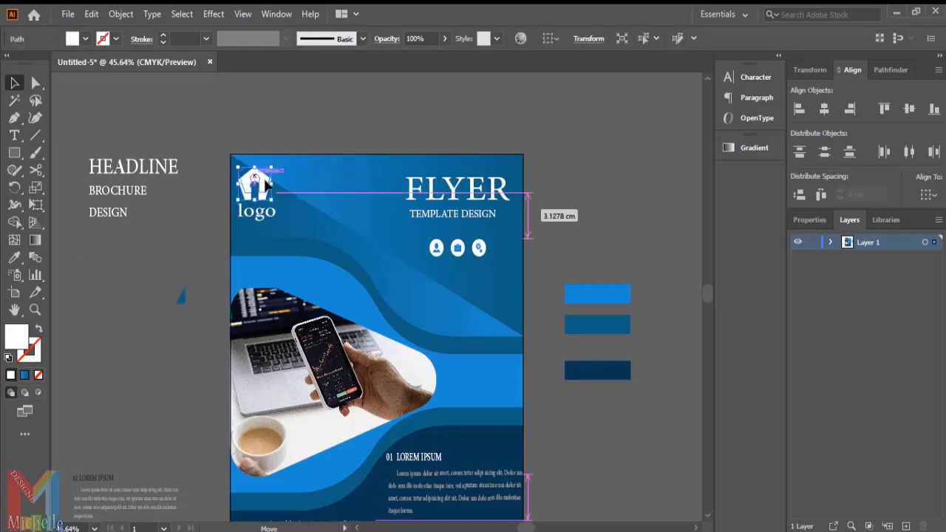
{"action": "left_click_drag", "start_coordinate": [266, 190], "coordinate": [306, 178]}
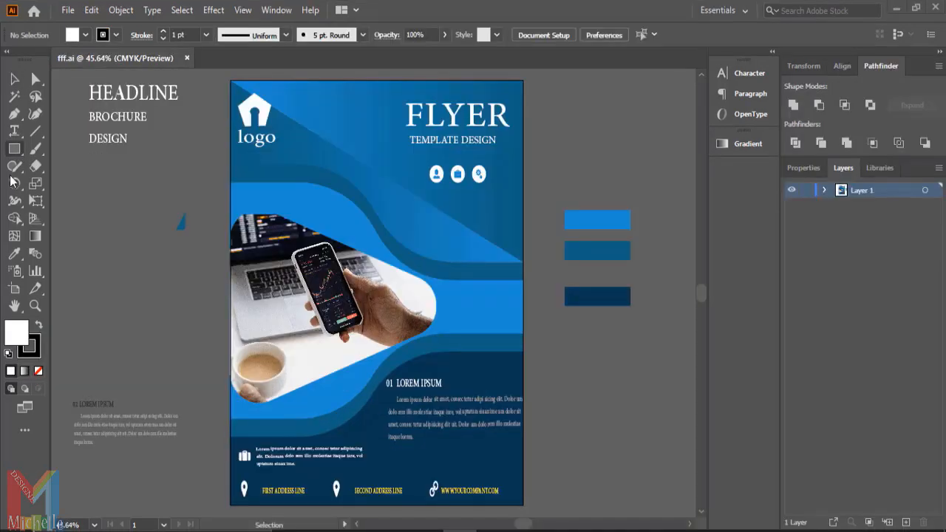
Draw a large circle with the Ellipse tool over the photo, extending past the flyer's left edge.
{"action": "left_click", "coordinate": [16, 150]}
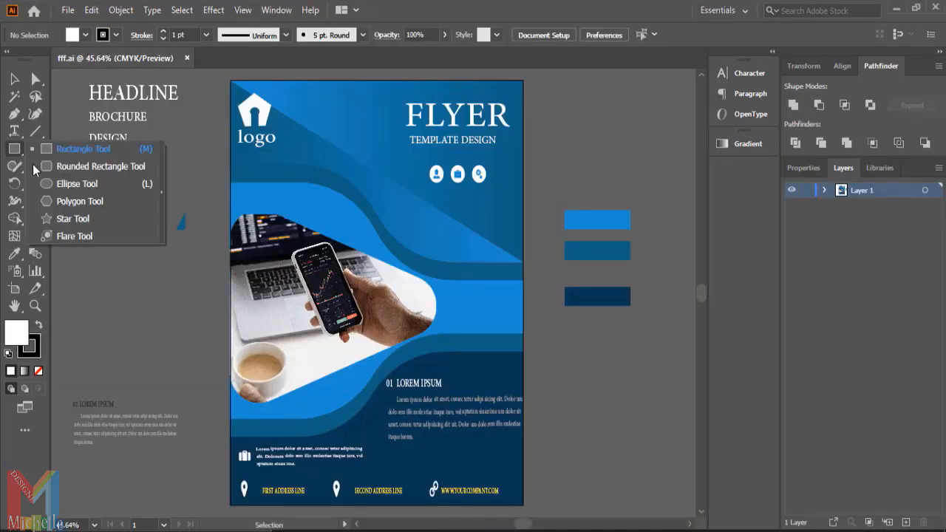
{"action": "left_click", "coordinate": [53, 181]}
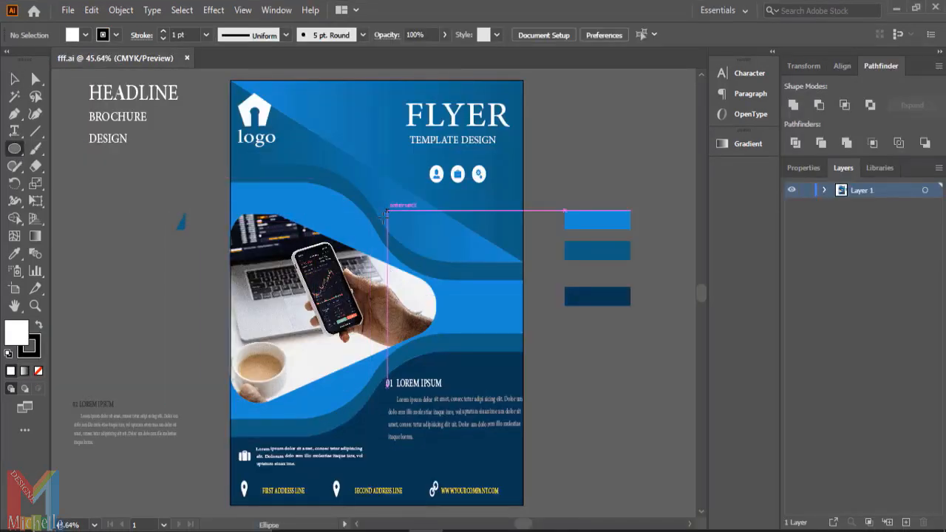
{"action": "left_click_drag", "start_coordinate": [384, 215], "coordinate": [158, 402]}
Remove the large circle's fill and give it a white 7 pt stroke.
{"action": "left_click", "coordinate": [86, 35]}
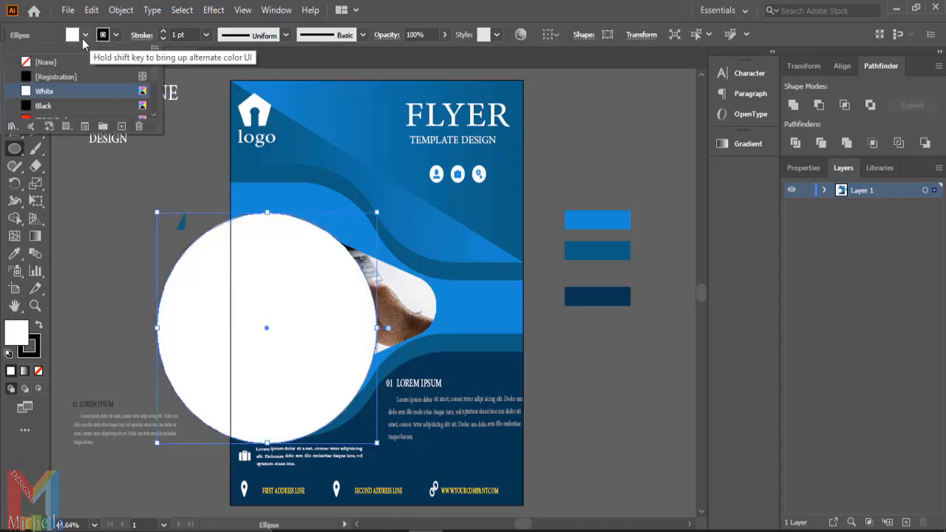
{"action": "left_click", "coordinate": [46, 63]}
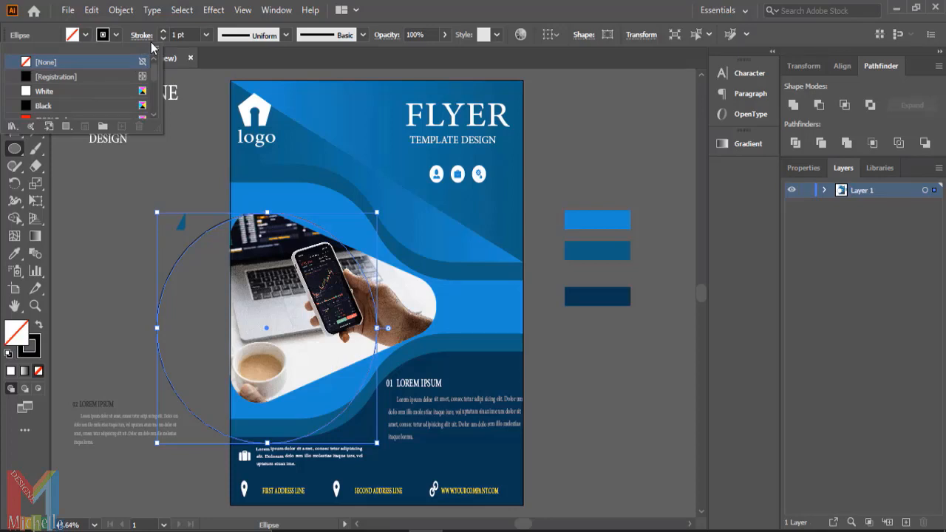
{"action": "left_click", "coordinate": [102, 39]}
{"action": "left_click", "coordinate": [103, 35]}
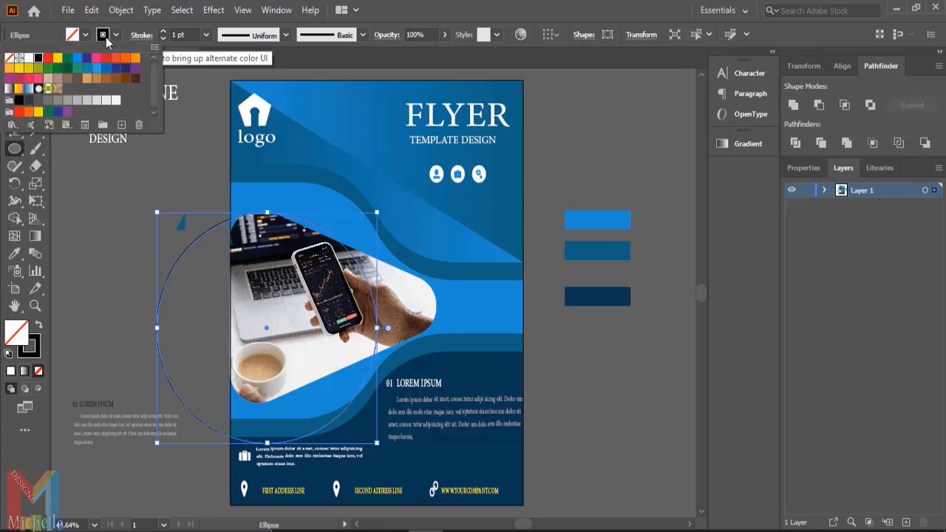
{"action": "left_click", "coordinate": [28, 57]}
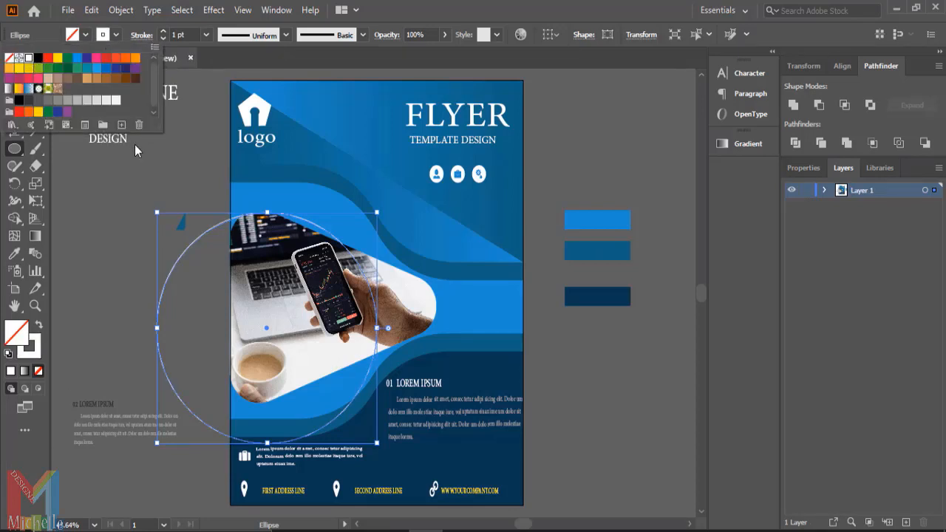
{"action": "left_click", "coordinate": [204, 34]}
{"action": "left_click", "coordinate": [207, 36]}
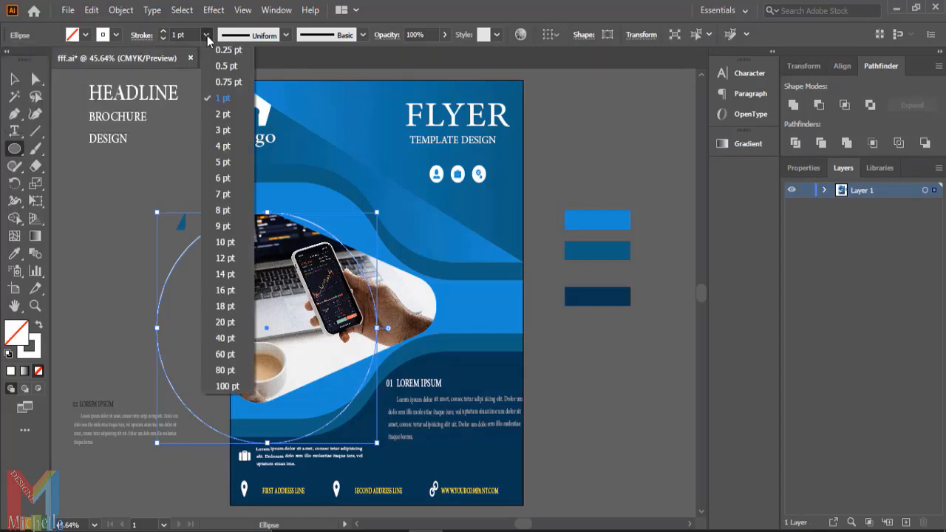
{"action": "left_click", "coordinate": [224, 196]}
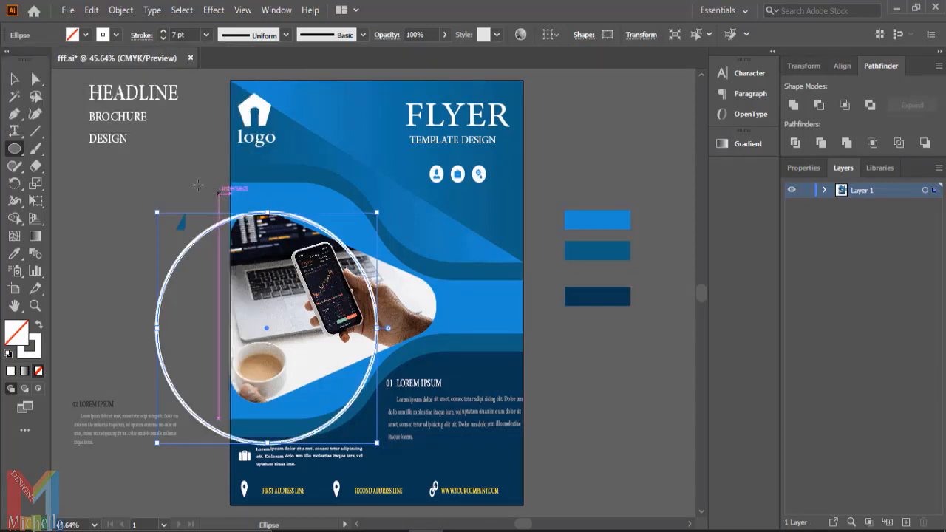
Move the white ring slightly up and to the right around the photo and open it in isolation mode.
{"action": "key", "text": "v"}
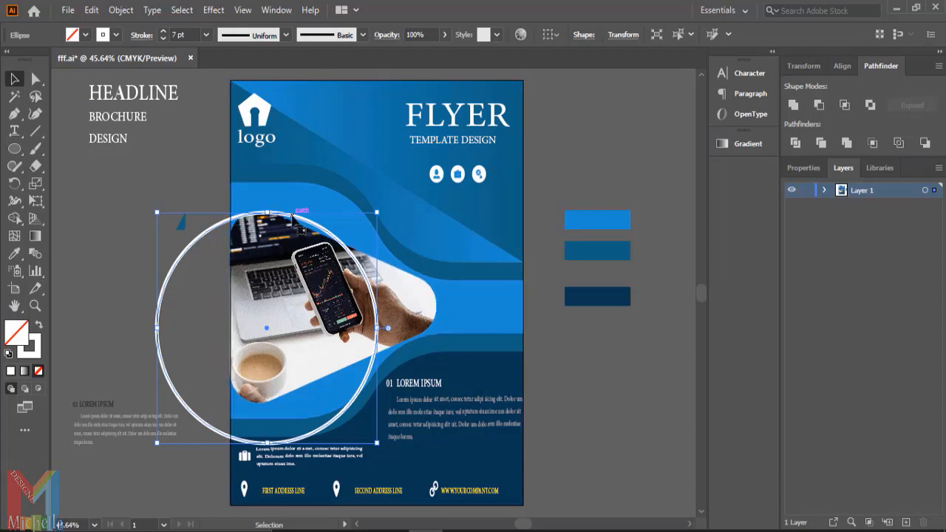
{"action": "mouse_move", "coordinate": [292, 214]}
{"action": "left_mouse_down"}
{"action": "mouse_move", "coordinate": [301, 195]}
{"action": "mouse_move", "coordinate": [300, 204]}
{"action": "left_mouse_up"}
{"action": "double_click", "coordinate": [301, 206]}
{"action": "key", "text": "ctrl+plus"}
{"action": "key", "text": "ctrl+plus"}
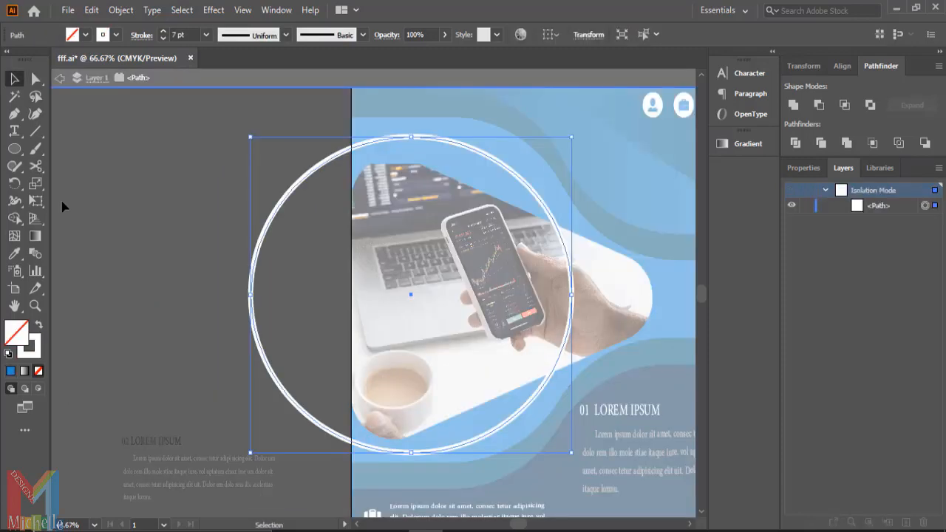
Cut the ring with the Scissors tool at both points where it crosses the flyer's left edge.
{"action": "key", "text": "c"}
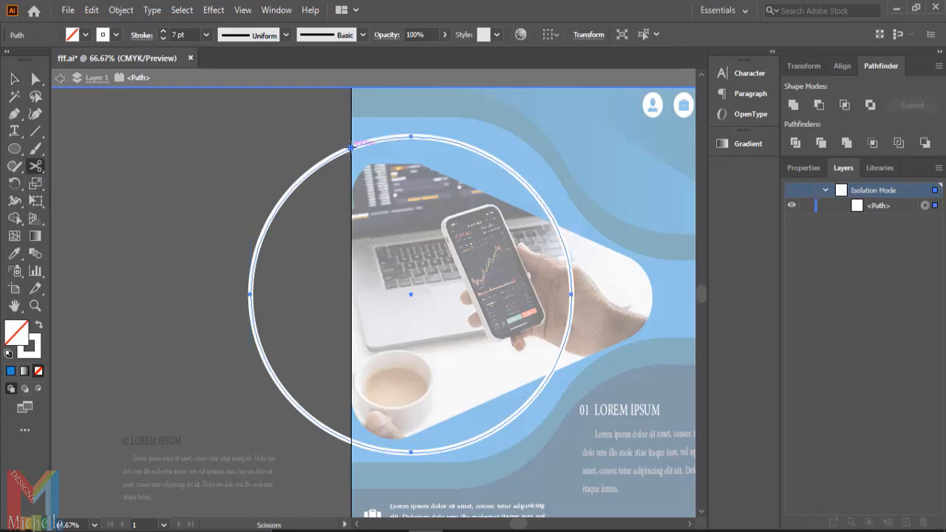
{"action": "left_click", "coordinate": [351, 147]}
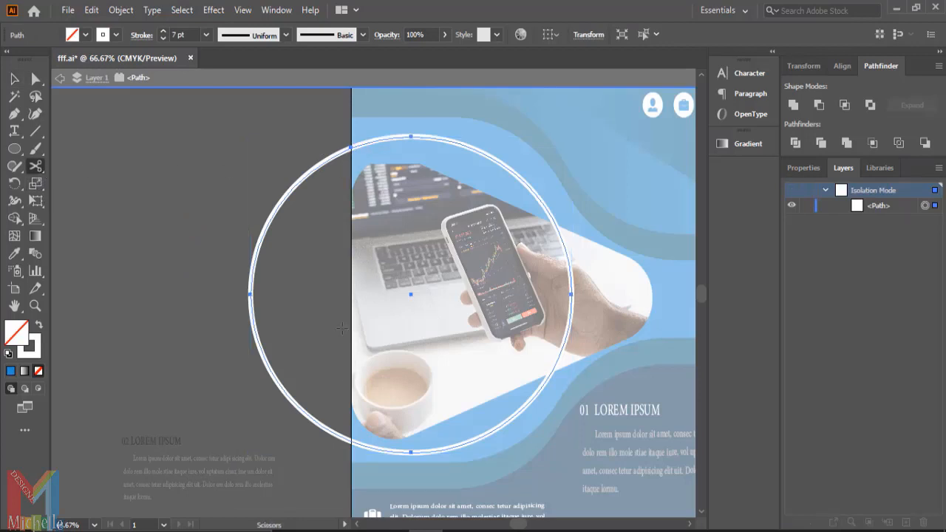
{"action": "left_click", "coordinate": [351, 442]}
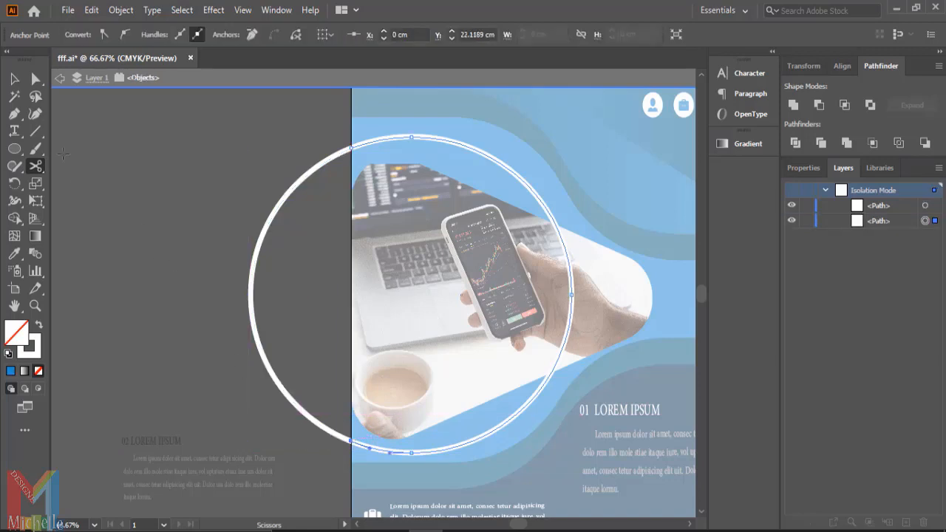
{"action": "left_click", "coordinate": [14, 78]}
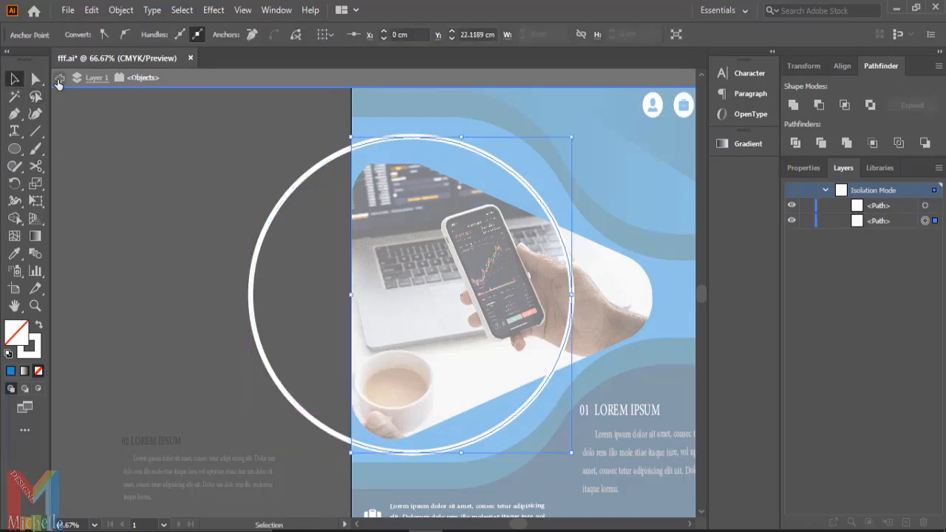
Leave the ring's isolation and delete the cut-off arc lying outside the flyer's left edge.
{"action": "left_click", "coordinate": [58, 79]}
{"action": "left_click", "coordinate": [269, 226]}
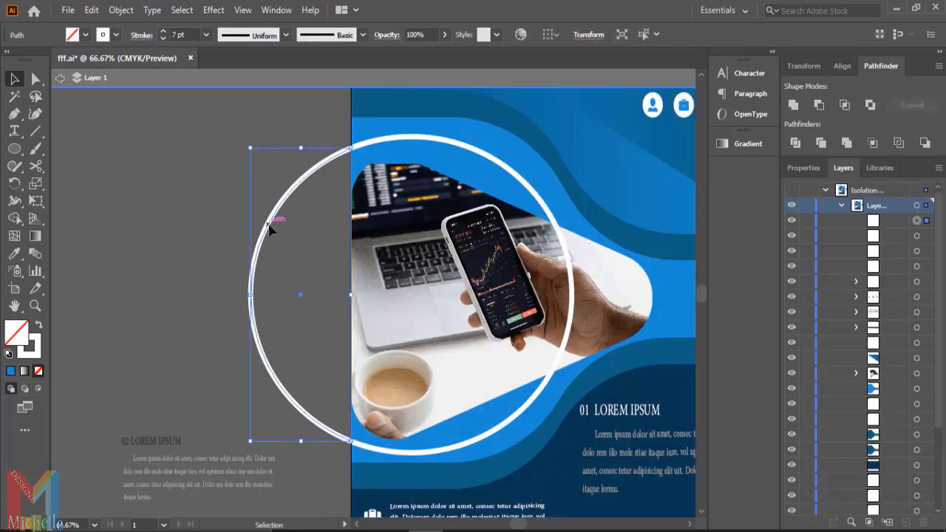
{"action": "left_click_drag", "start_coordinate": [269, 226], "coordinate": [138, 210]}
{"action": "key", "text": "Delete"}
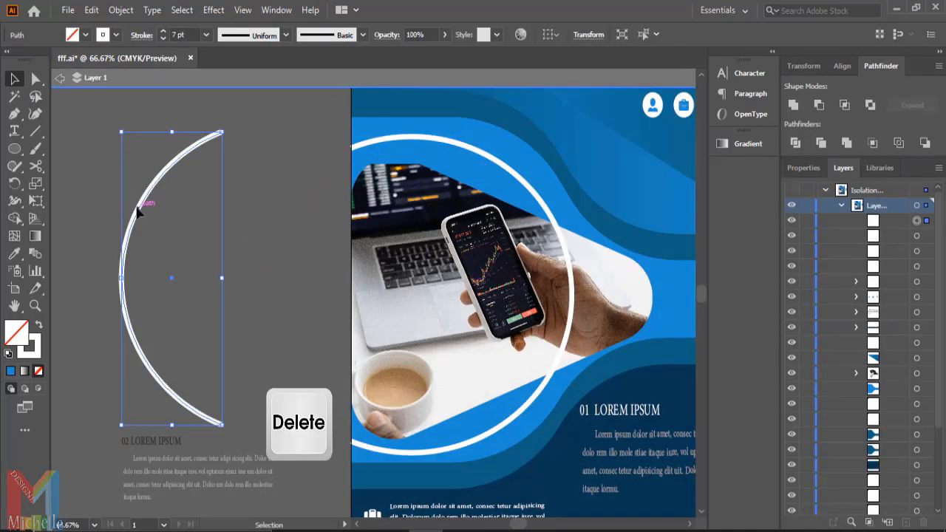
Give the remaining white ring arc the double-bulge variable width profile and a 10 pt stroke.
{"action": "left_click", "coordinate": [433, 141]}
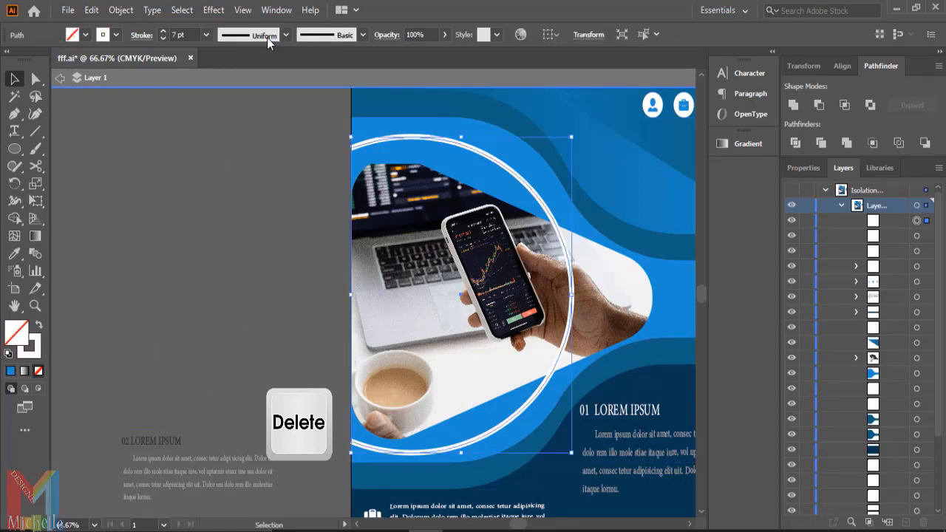
{"action": "left_click", "coordinate": [266, 37]}
{"action": "left_click", "coordinate": [267, 109]}
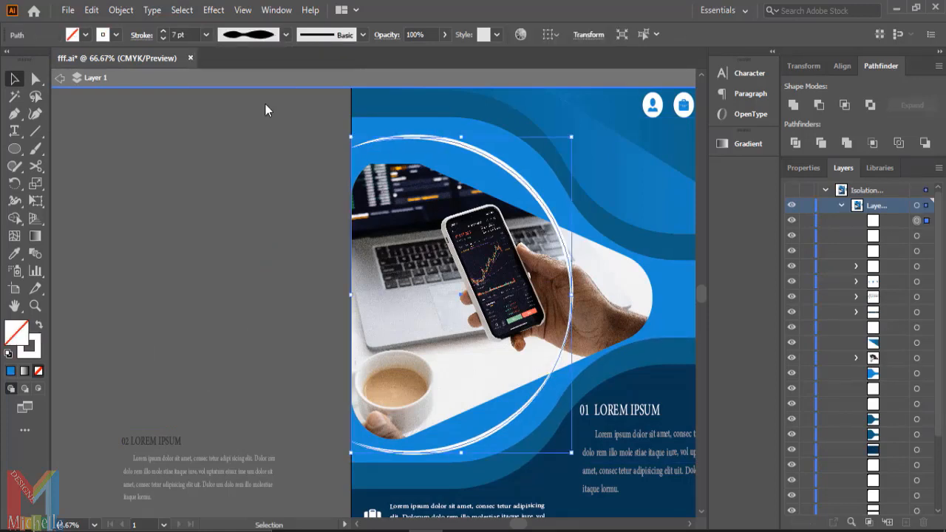
{"action": "left_click", "coordinate": [207, 35]}
{"action": "left_click", "coordinate": [231, 237]}
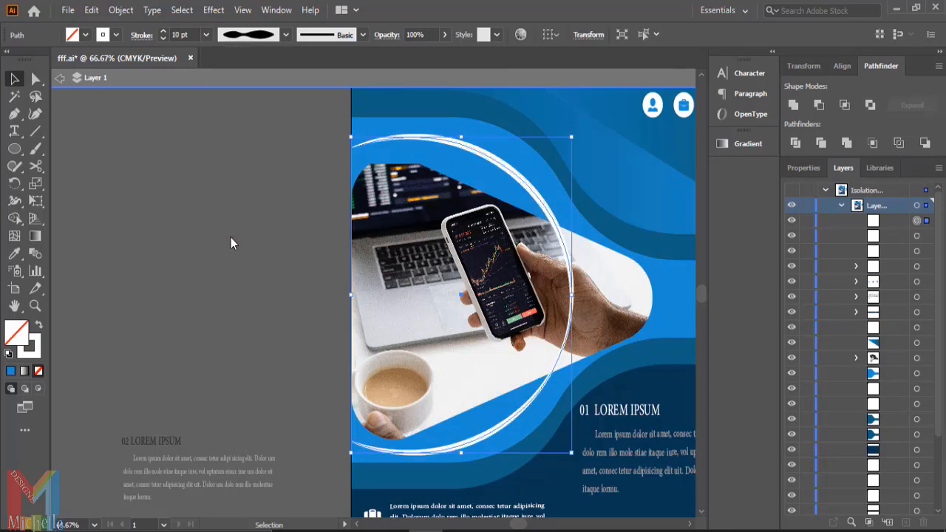
Move the white ring arc directly beneath the clipped photo in the layer stack and exit isolation mode.
{"action": "left_click", "coordinate": [881, 221]}
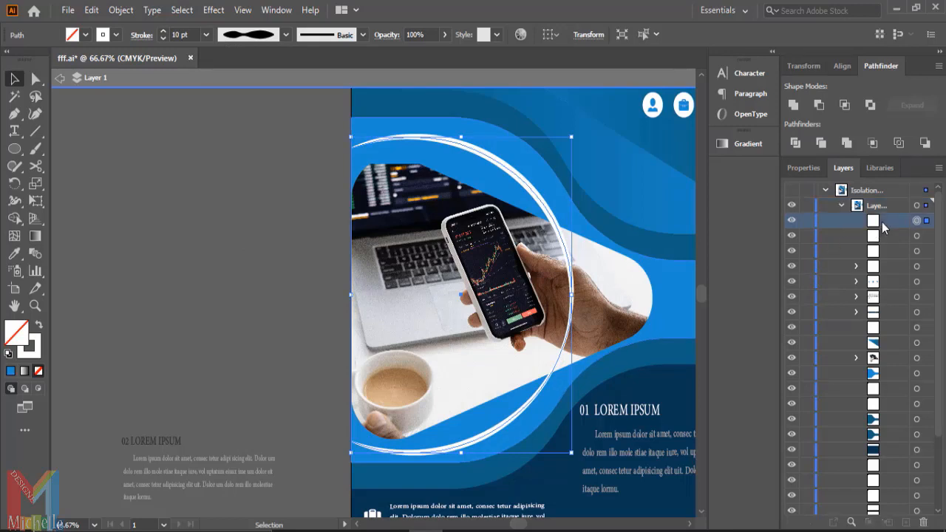
{"action": "left_click_drag", "start_coordinate": [881, 235], "coordinate": [822, 350]}
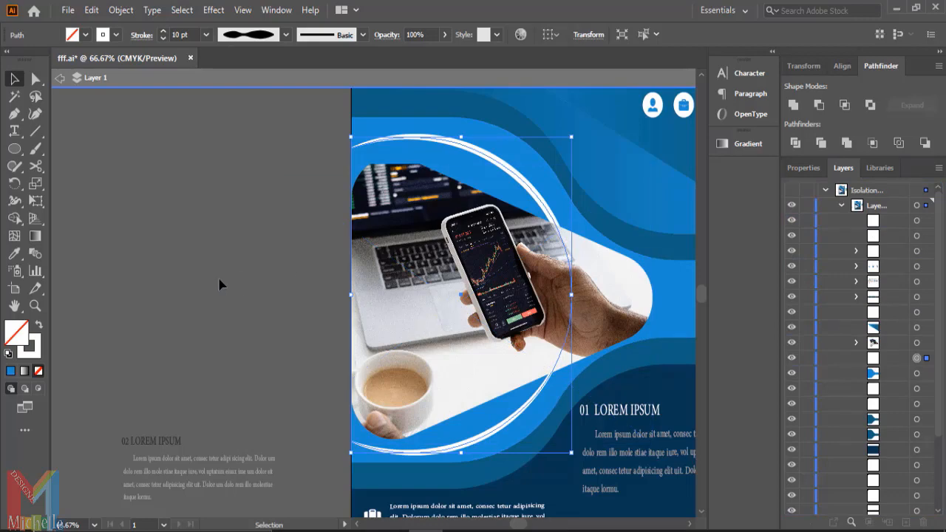
{"action": "left_click", "coordinate": [258, 286]}
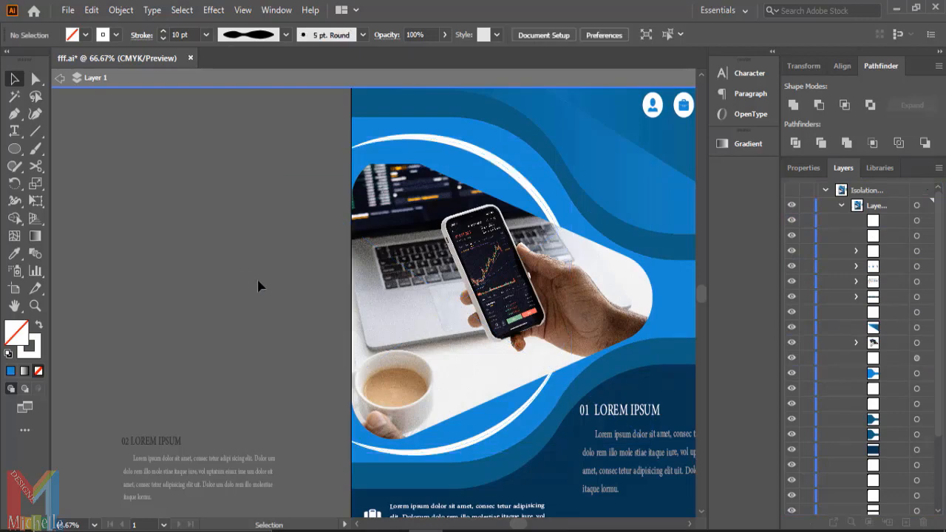
{"action": "left_click", "coordinate": [243, 10]}
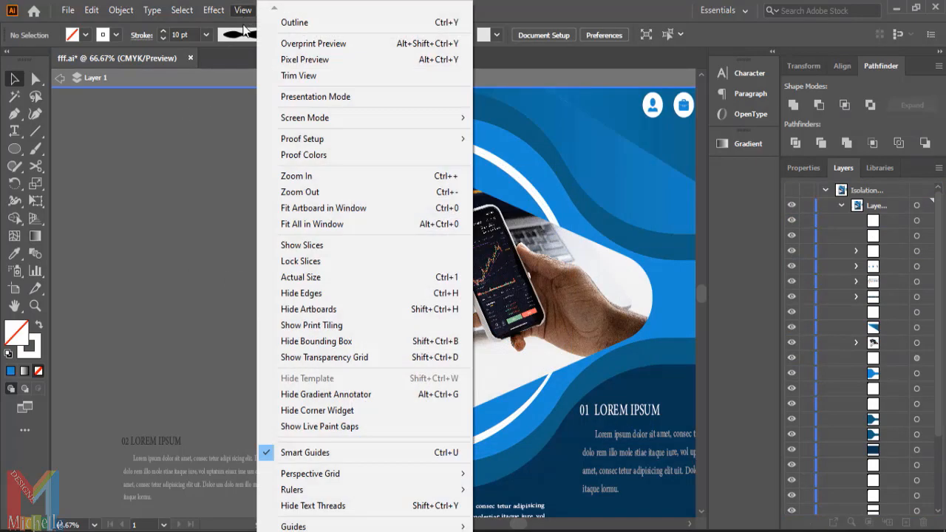
{"action": "left_click", "coordinate": [311, 223]}
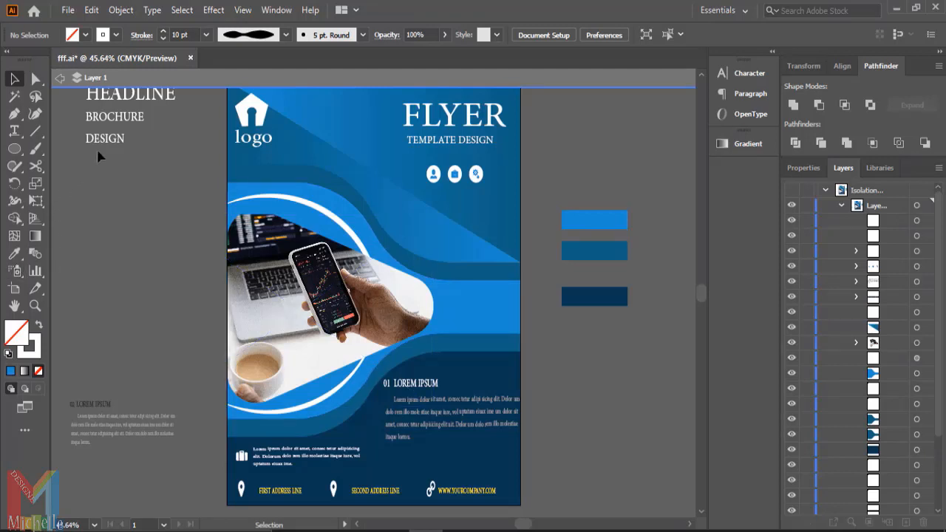
{"action": "left_click", "coordinate": [60, 78]}
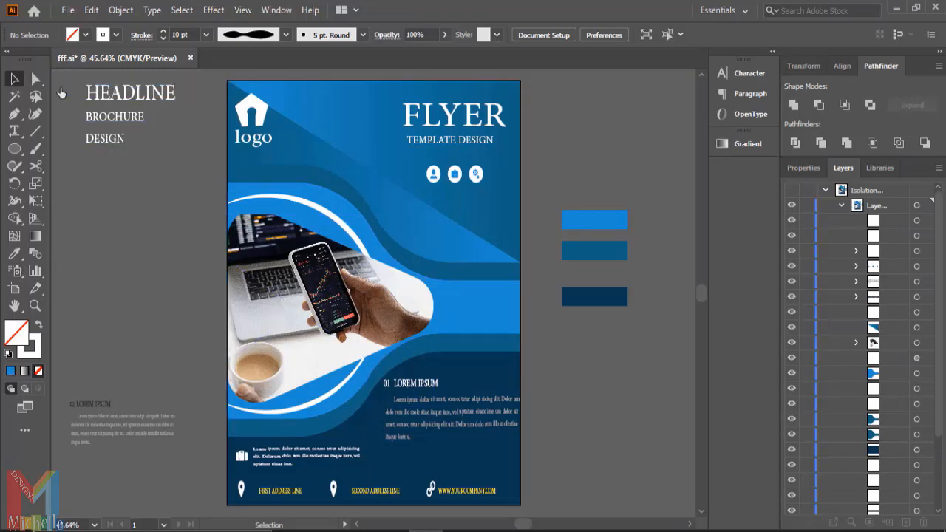
Shrink the HEADLINE BROCHURE DESIGN text, place it on the blue band right of the photo, and bring it to the front.
{"action": "left_click", "coordinate": [135, 102]}
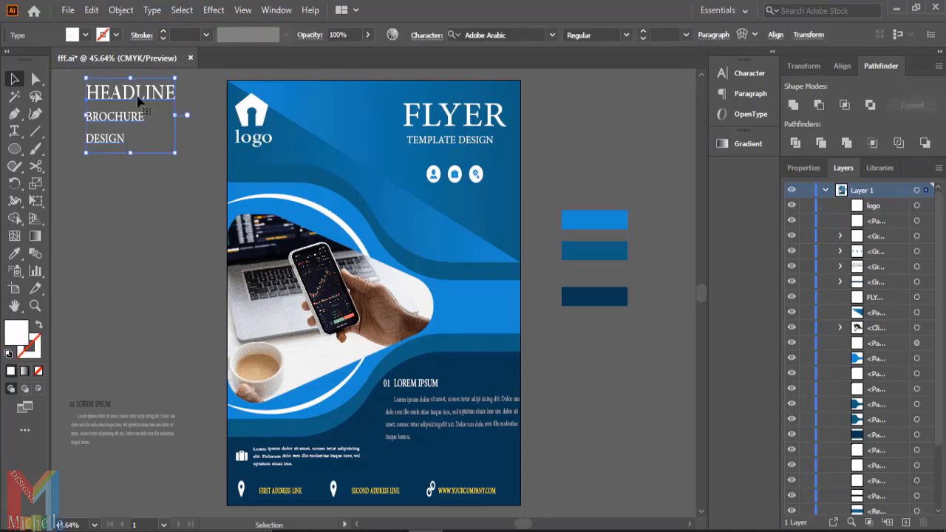
{"action": "left_click_drag", "start_coordinate": [176, 77], "coordinate": [150, 99]}
{"action": "left_click_drag", "start_coordinate": [349, 207], "coordinate": [471, 290]}
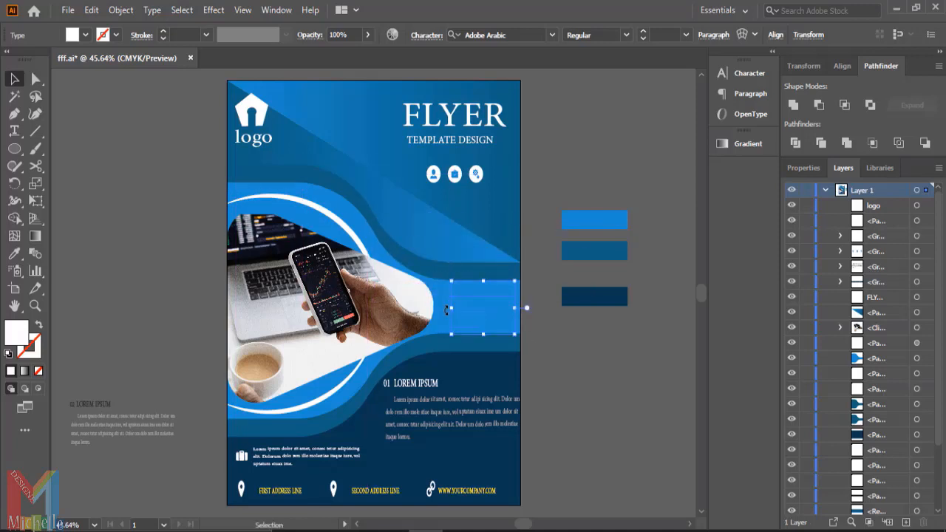
{"action": "right_click", "coordinate": [471, 312]}
{"action": "mouse_move", "coordinate": [566, 235]}
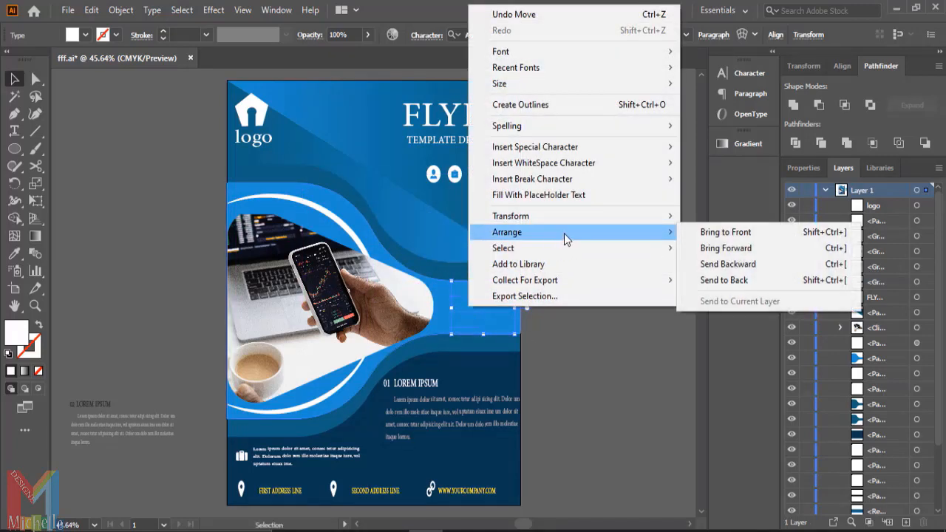
{"action": "left_click", "coordinate": [719, 234]}
{"action": "left_click", "coordinate": [656, 373]}
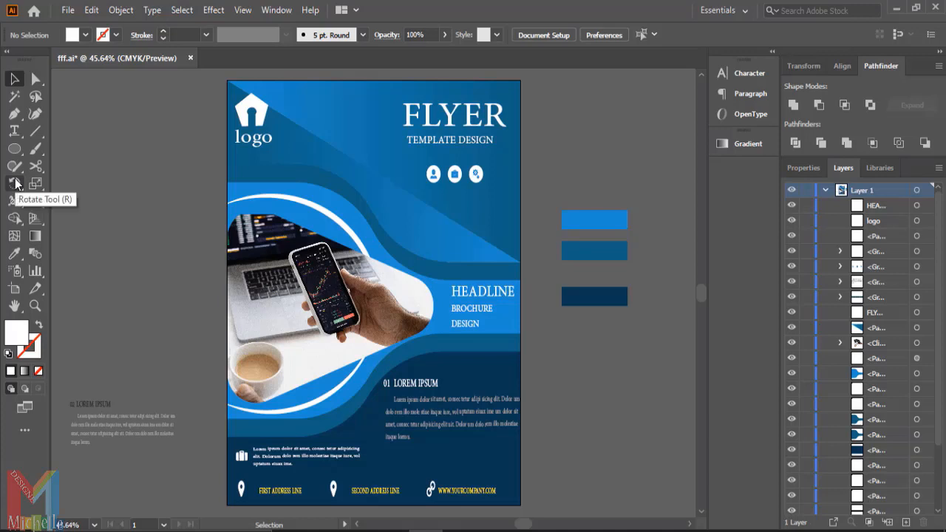
Draw a white rectangle over the contact bar across the flyer's full width and reduce its opacity to 14%.
{"action": "left_click_drag", "start_coordinate": [14, 148], "coordinate": [52, 153]}
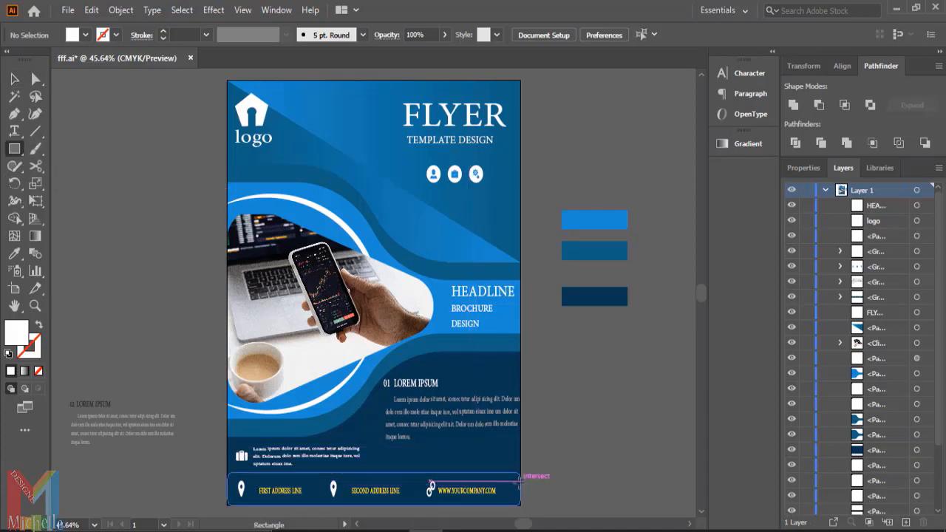
{"action": "left_click_drag", "start_coordinate": [521, 475], "coordinate": [226, 510]}
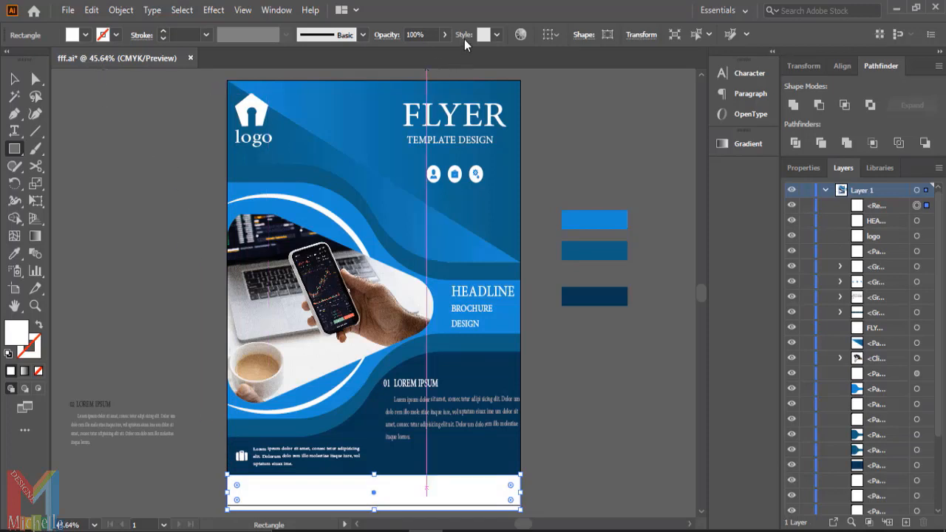
{"action": "left_click", "coordinate": [445, 35]}
{"action": "left_click_drag", "start_coordinate": [447, 55], "coordinate": [400, 61]}
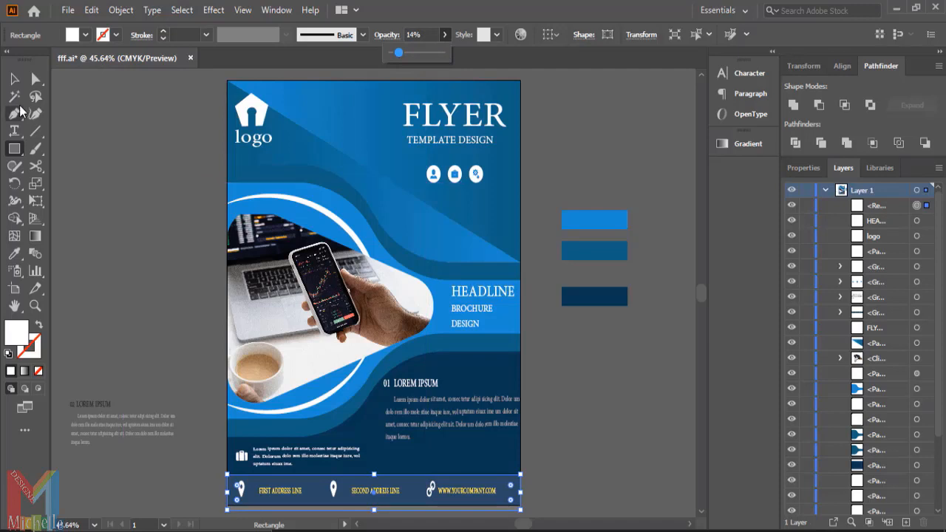
Shorten the translucent contact-bar rectangle so its lower side aligns with the flyer's bottom edge, and fit all artwork in view.
{"action": "left_click", "coordinate": [16, 95]}
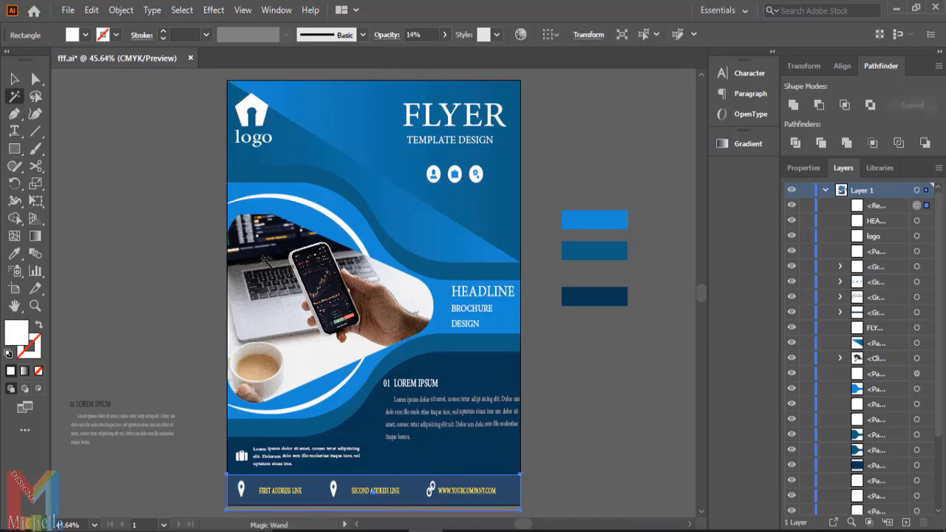
{"action": "left_click", "coordinate": [11, 77]}
{"action": "scroll", "coordinate": [143, 198], "scroll_direction": "down", "scroll_amount": 1}
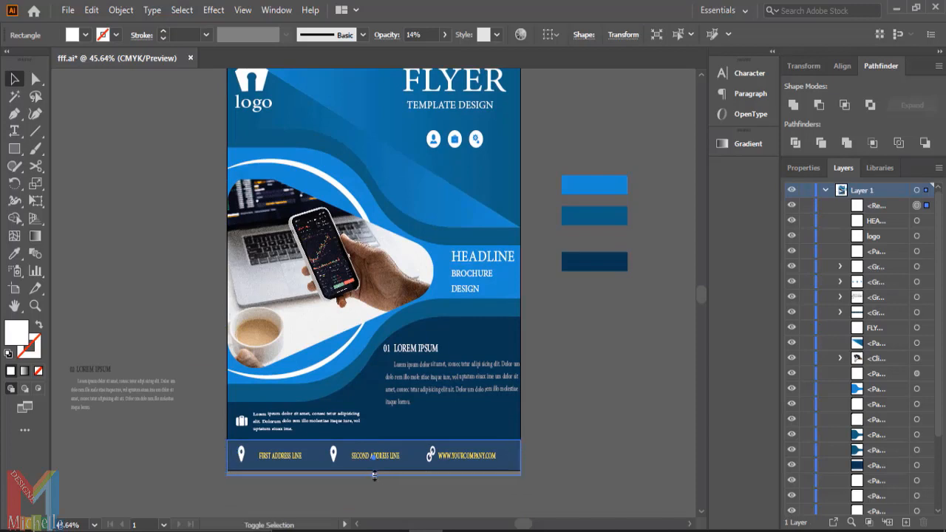
{"action": "left_click_drag", "start_coordinate": [375, 475], "coordinate": [374, 470]}
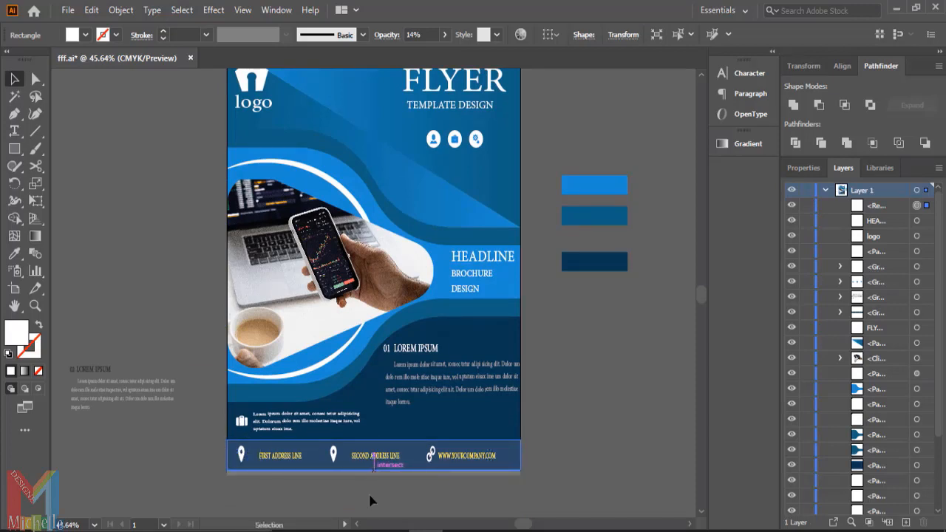
{"action": "left_click", "coordinate": [369, 503]}
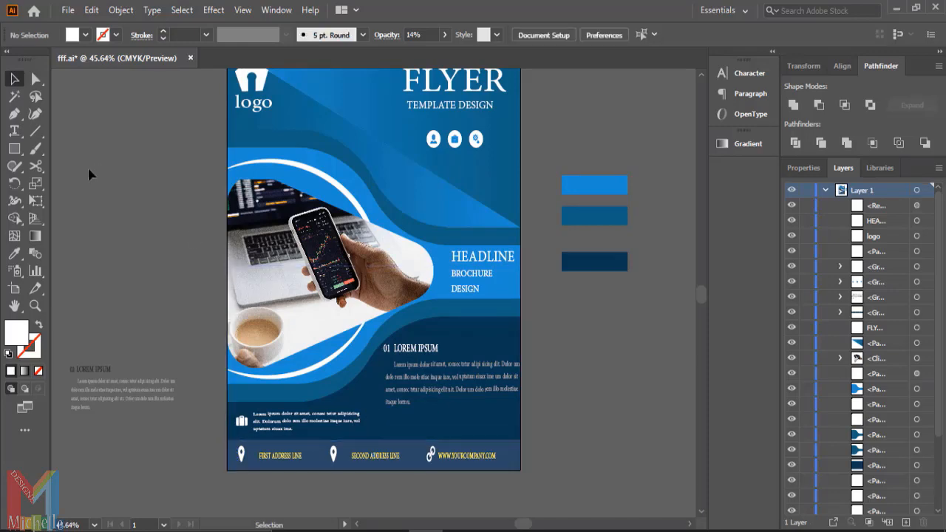
{"action": "scroll", "coordinate": [115, 170], "scroll_direction": "up", "scroll_amount": 1}
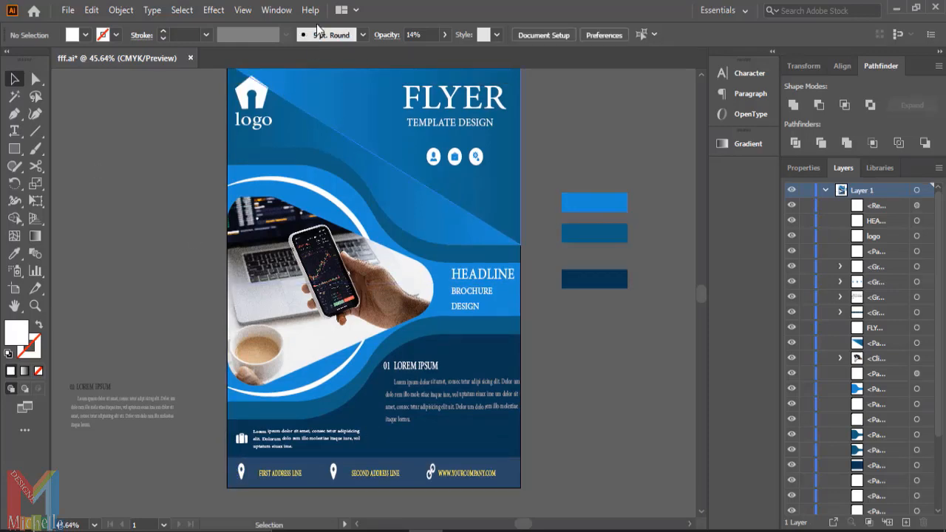
{"action": "left_click", "coordinate": [250, 13]}
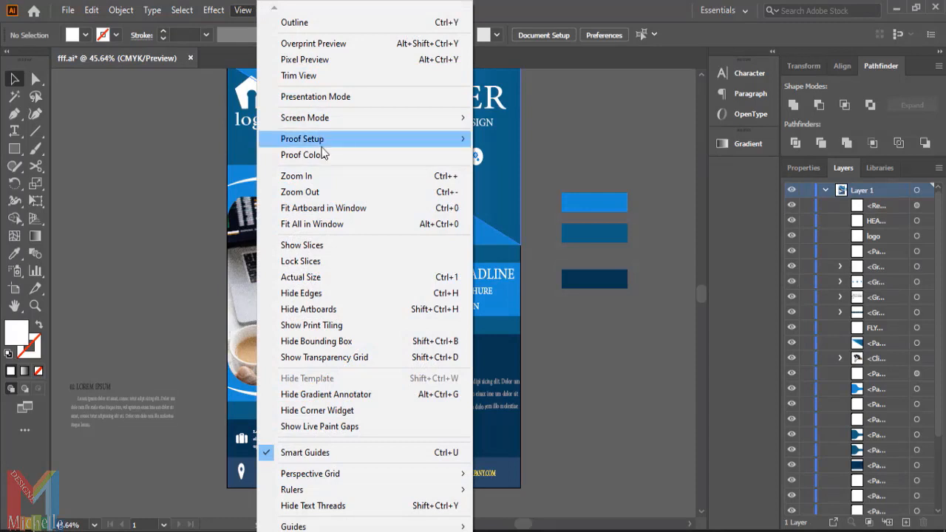
{"action": "left_click", "coordinate": [326, 225]}
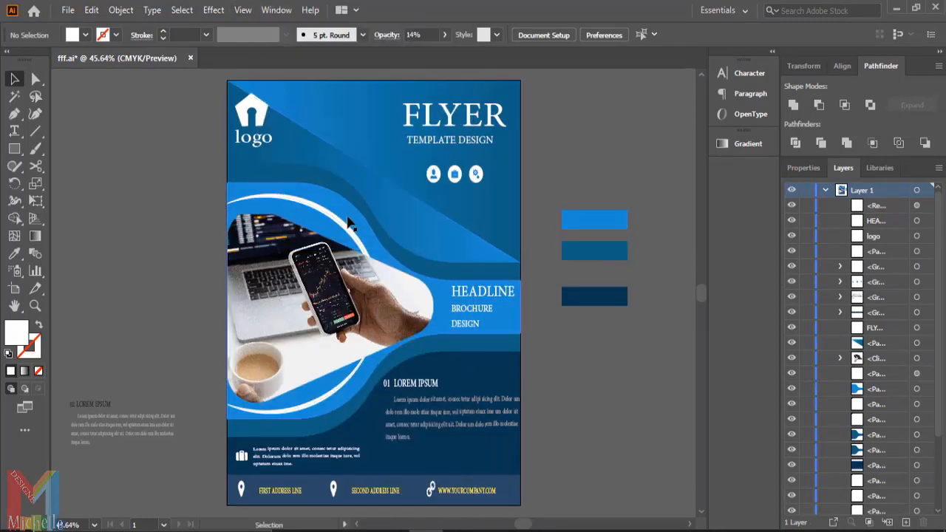